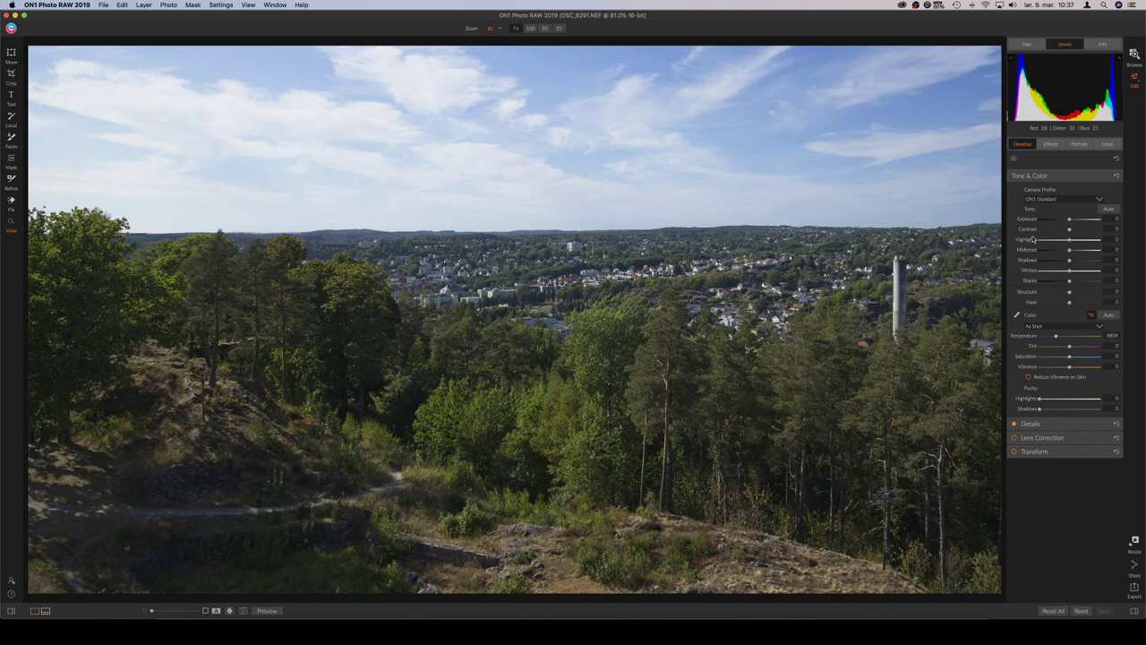
Step: Switch the right panel to the Effects tab to show the empty filter stack
{"action": "left_click", "coordinate": [1052, 145]}
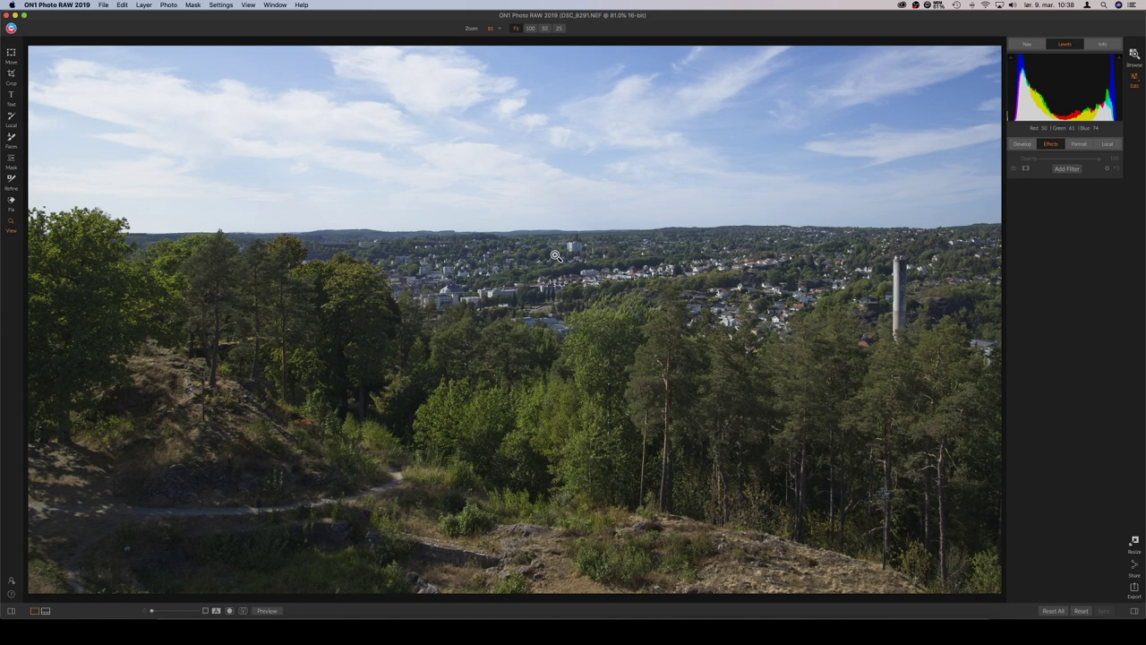
Step: Add a Color Adjustment filter with red saturation 15 and orange saturation 13
{"action": "left_click", "coordinate": [1073, 170]}
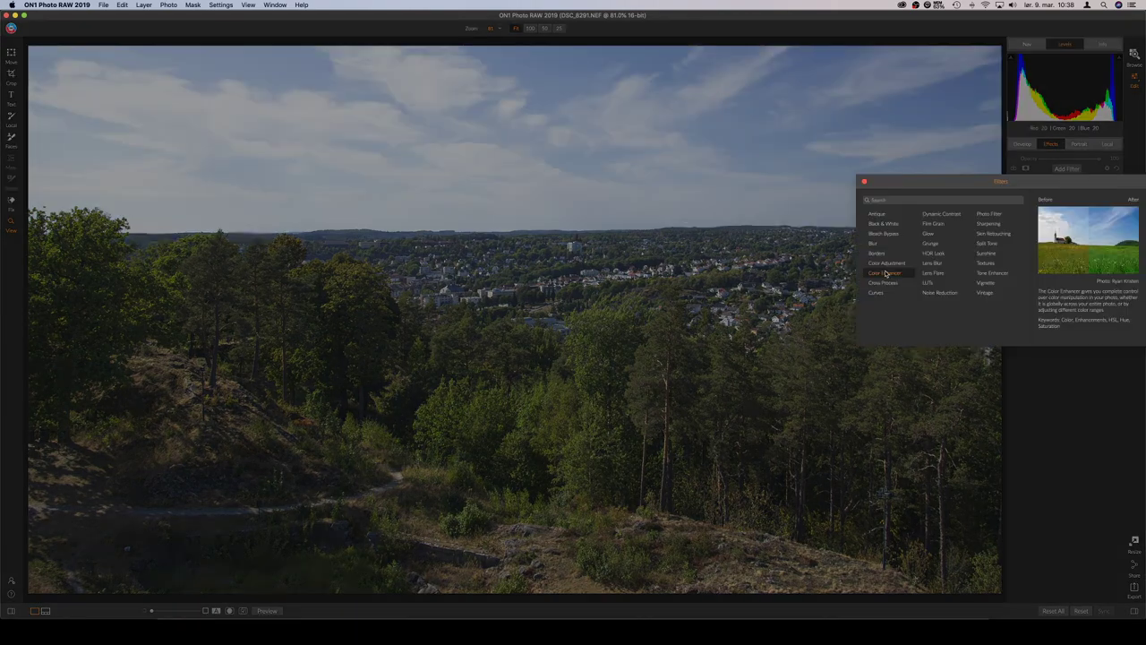
{"action": "left_click", "coordinate": [900, 272]}
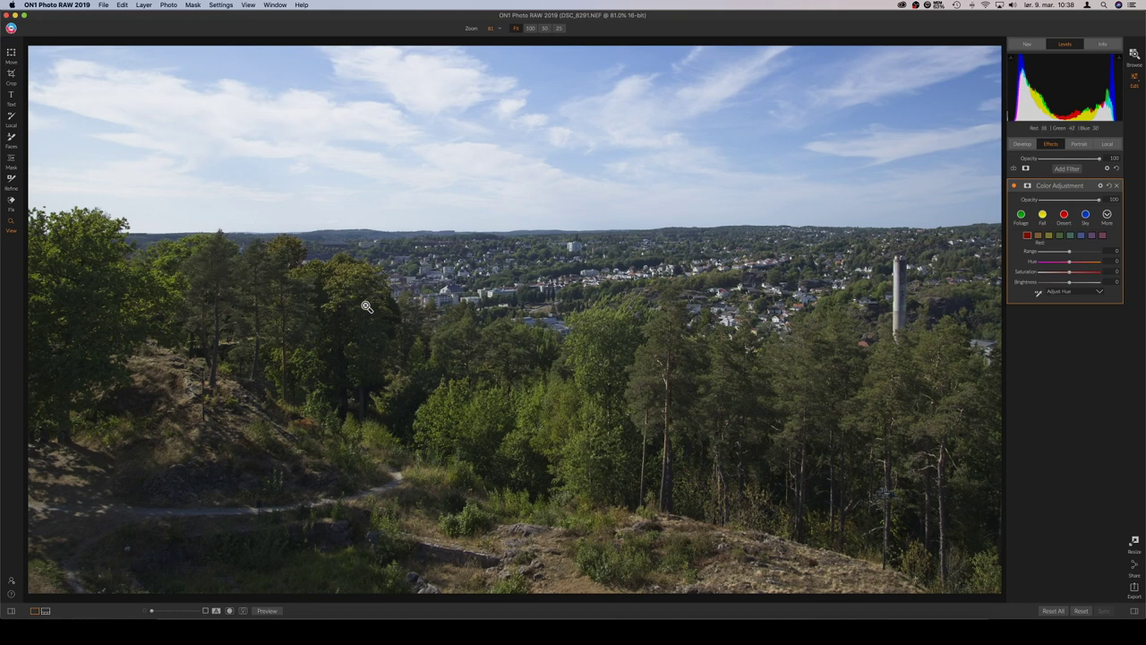
{"action": "left_click", "coordinate": [1080, 274]}
{"action": "left_click", "coordinate": [1038, 234]}
{"action": "left_click_drag", "start_coordinate": [1072, 273], "coordinate": [1078, 273]}
Step: Set yellow saturation to about 15 and brightness -17, and green saturation to 14
{"action": "left_click", "coordinate": [1049, 234]}
{"action": "left_click", "coordinate": [1080, 273]}
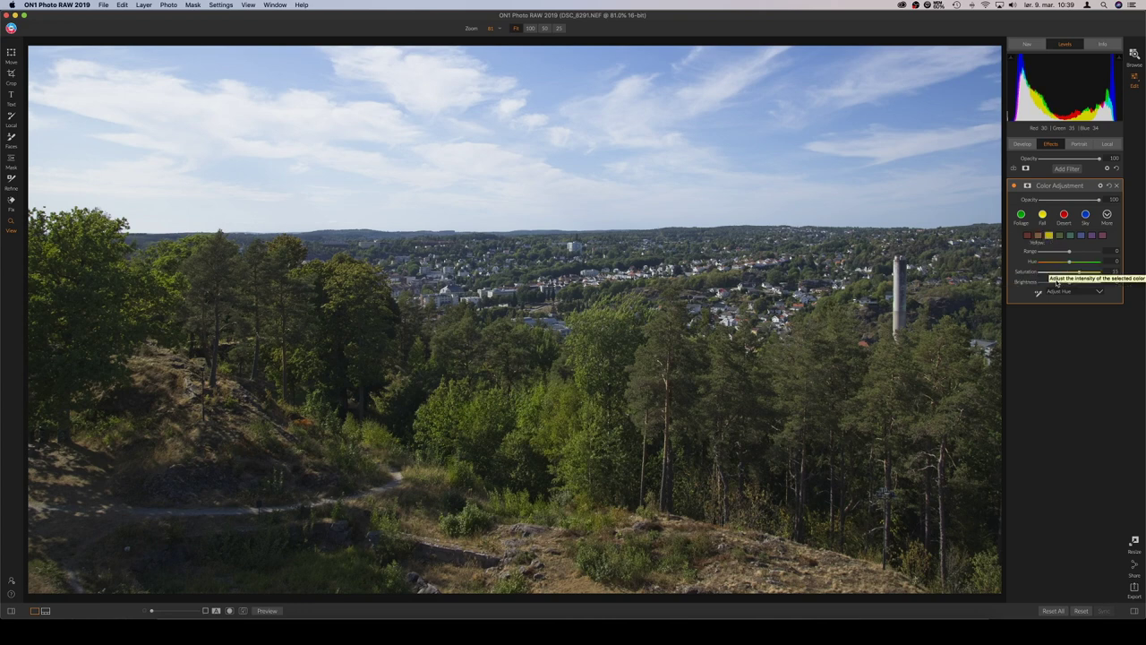
{"action": "left_click_drag", "start_coordinate": [1069, 283], "coordinate": [1058, 285]}
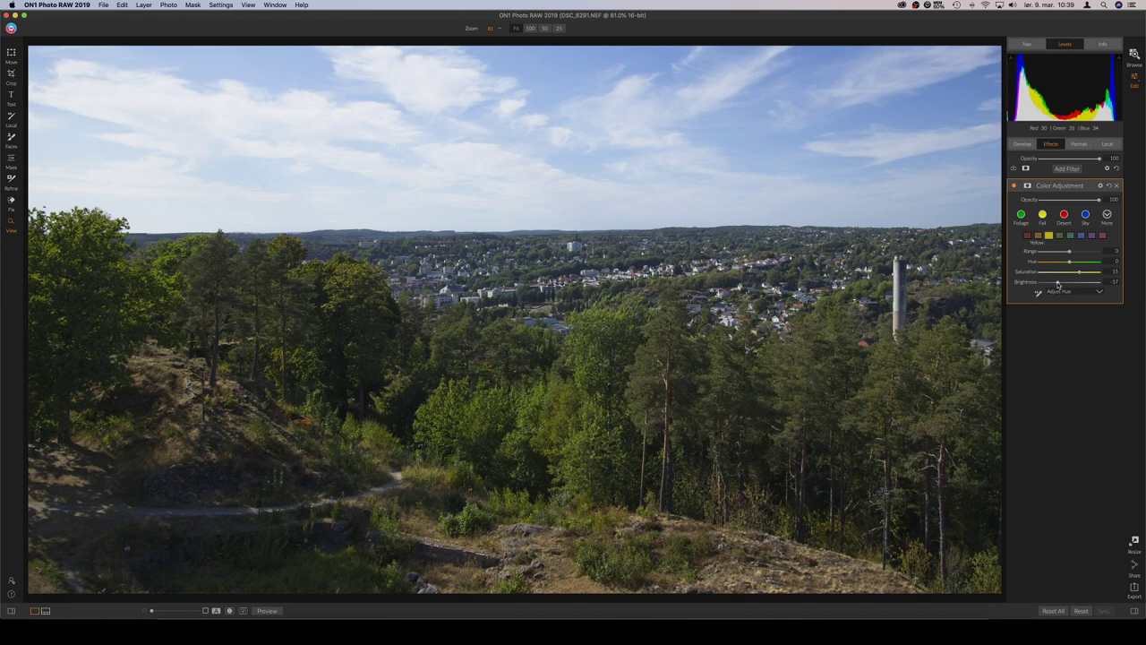
{"action": "left_click", "coordinate": [1064, 237]}
{"action": "left_click", "coordinate": [1077, 273]}
{"action": "left_click_drag", "start_coordinate": [1068, 283], "coordinate": [1077, 285]}
Step: Shift aqua hue and brightness, set blues to brightness -28 and saturation 19, magentas to 17 and -11
{"action": "left_click", "coordinate": [1072, 235]}
{"action": "left_click_drag", "start_coordinate": [1060, 284], "coordinate": [1058, 274]}
{"action": "left_click", "coordinate": [1082, 236]}
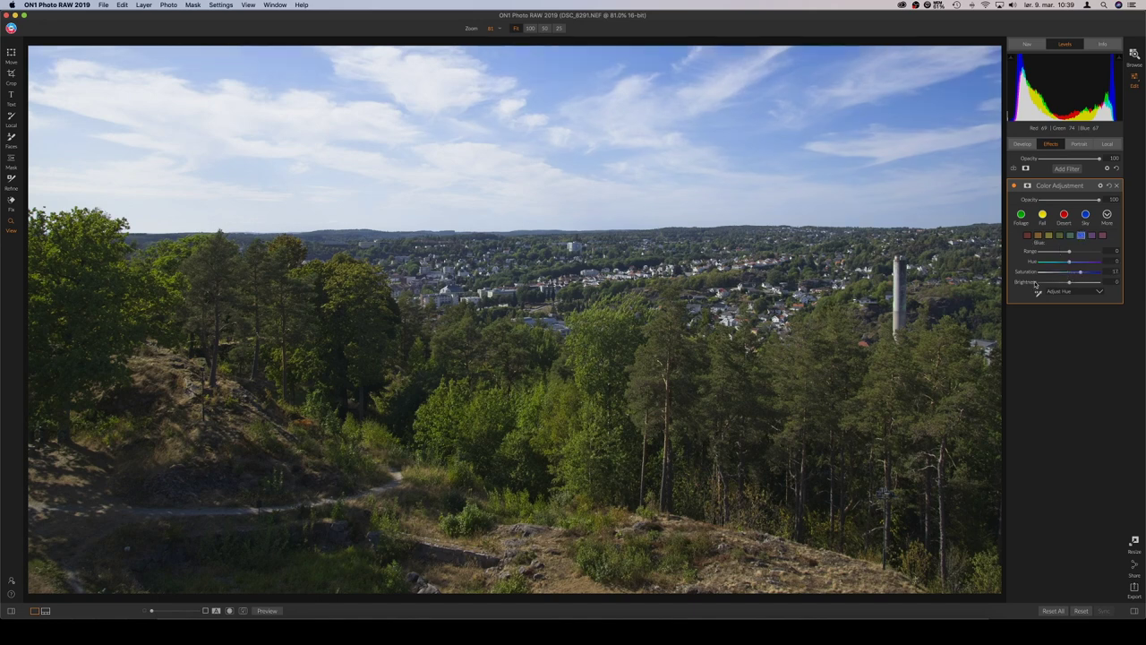
{"action": "left_click", "coordinate": [1054, 283]}
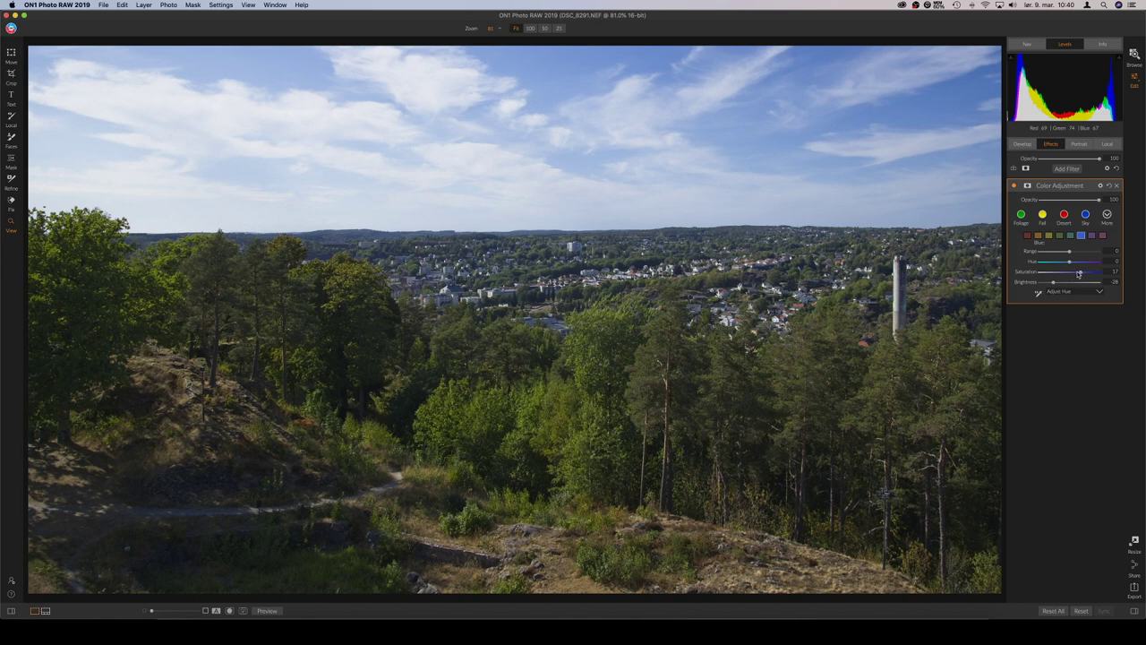
{"action": "left_click_drag", "start_coordinate": [1079, 273], "coordinate": [1083, 272]}
{"action": "left_click", "coordinate": [1103, 235]}
{"action": "left_click", "coordinate": [1080, 273]}
{"action": "left_click_drag", "start_coordinate": [1069, 283], "coordinate": [1062, 283]}
Step: Open the Filters browser to choose the next effect after Color Adjustment
{"action": "left_click", "coordinate": [1069, 169]}
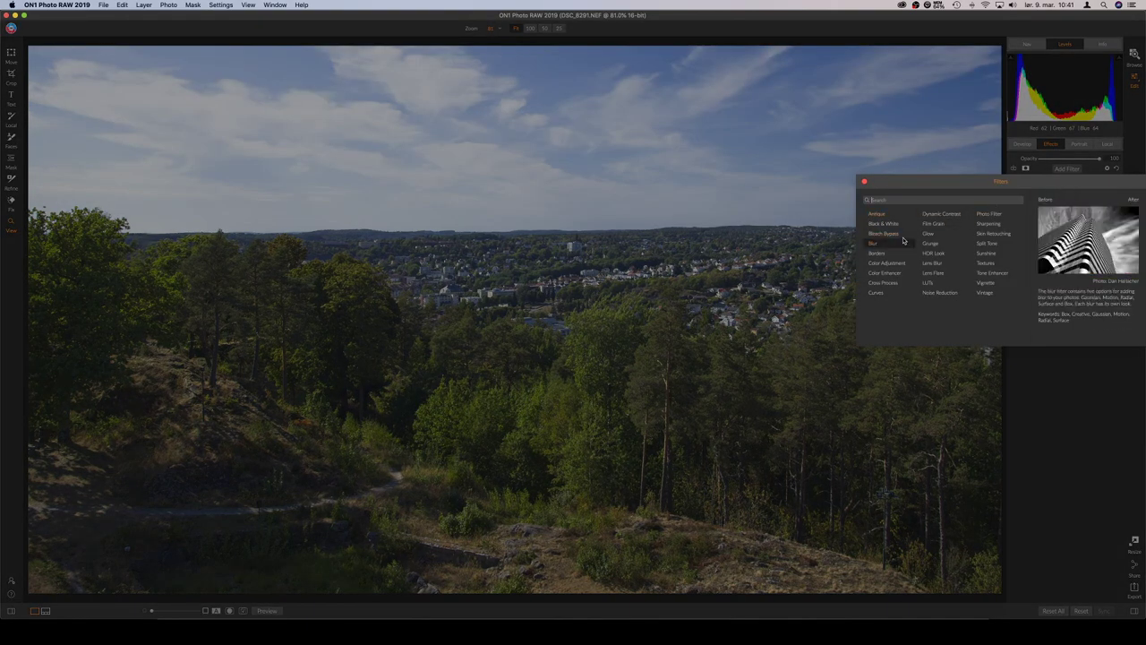
Step: Add a Glow filter with the Normal preset at opacity 82, and Dynamic Contrast with Small at -9
{"action": "left_click", "coordinate": [931, 233]}
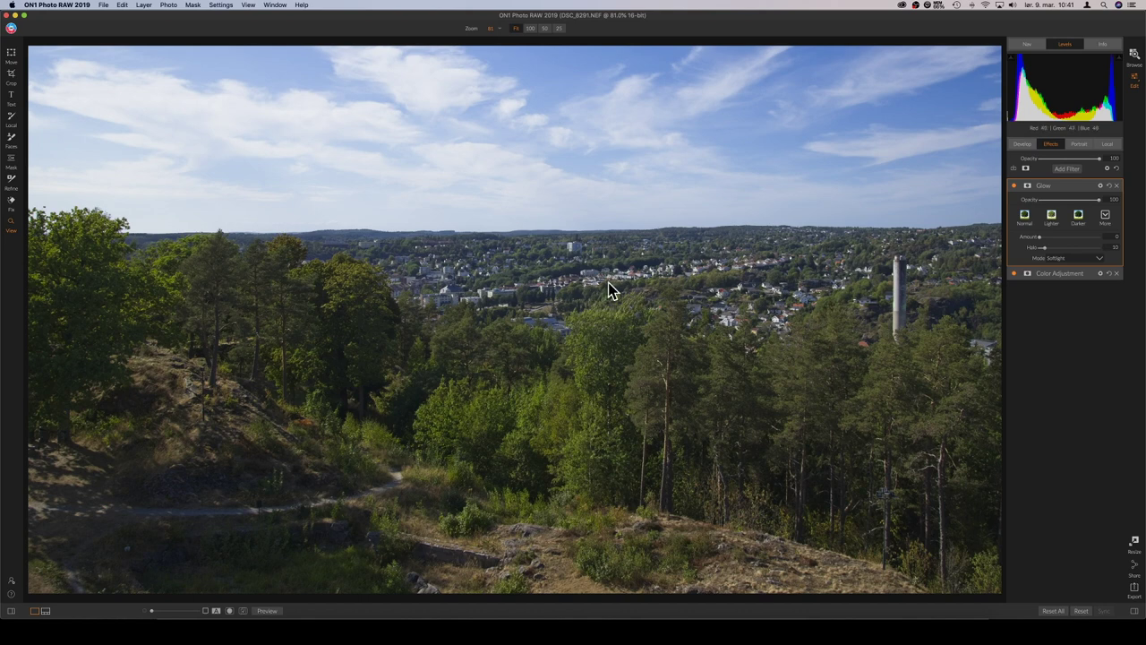
{"action": "left_click", "coordinate": [1027, 217]}
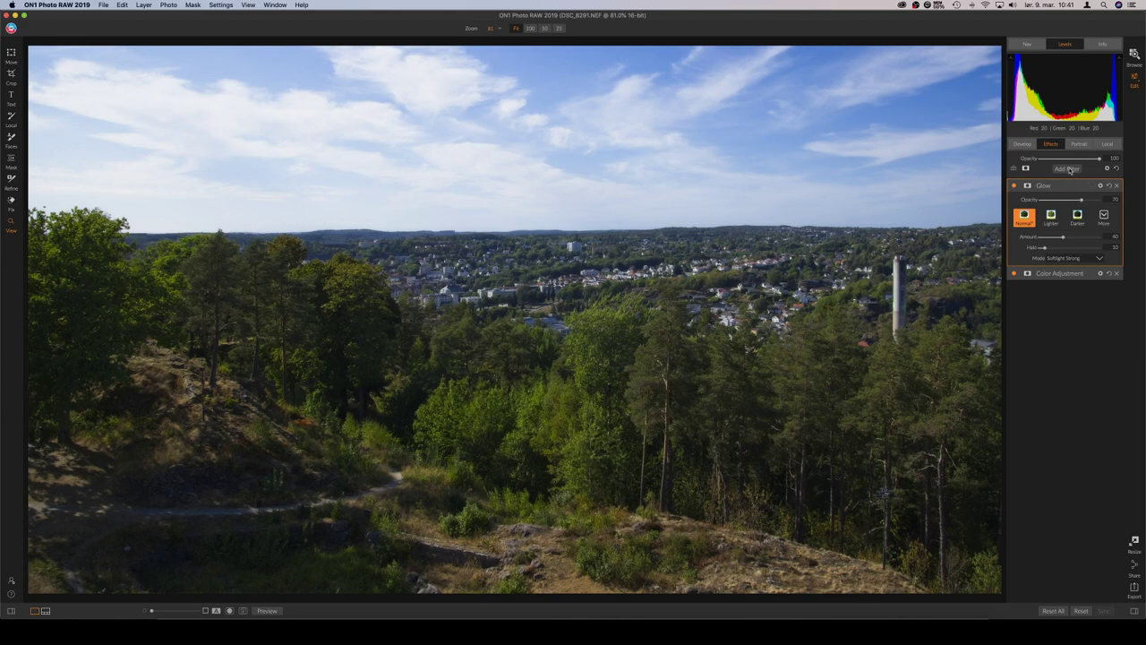
{"action": "left_click", "coordinate": [1068, 168]}
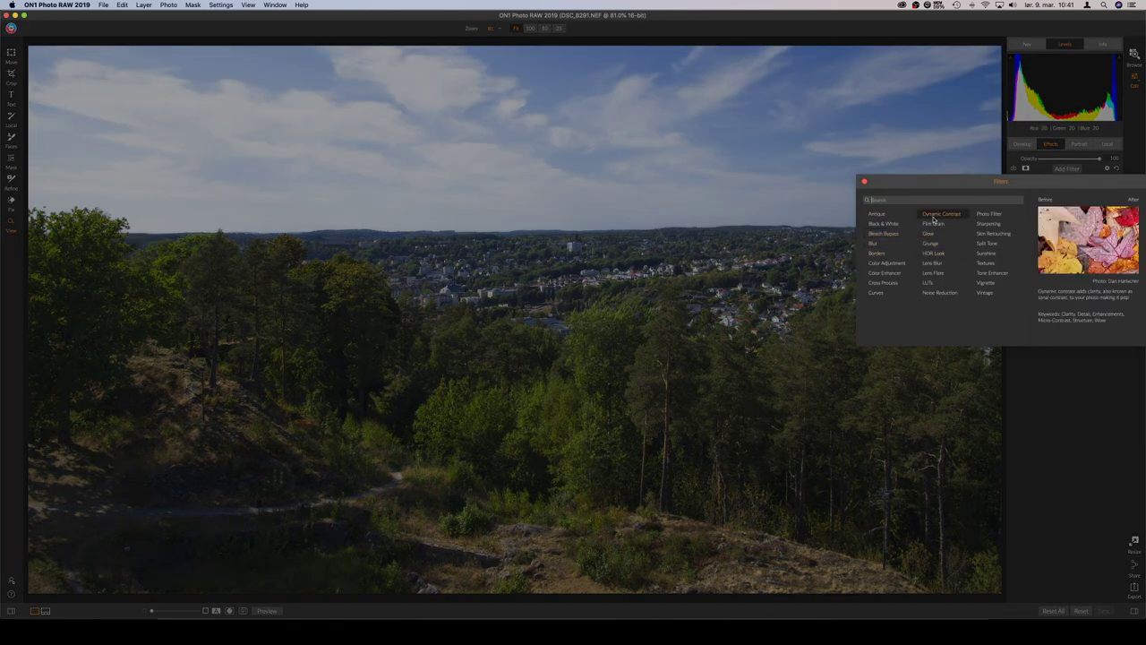
{"action": "left_click", "coordinate": [659, 369]}
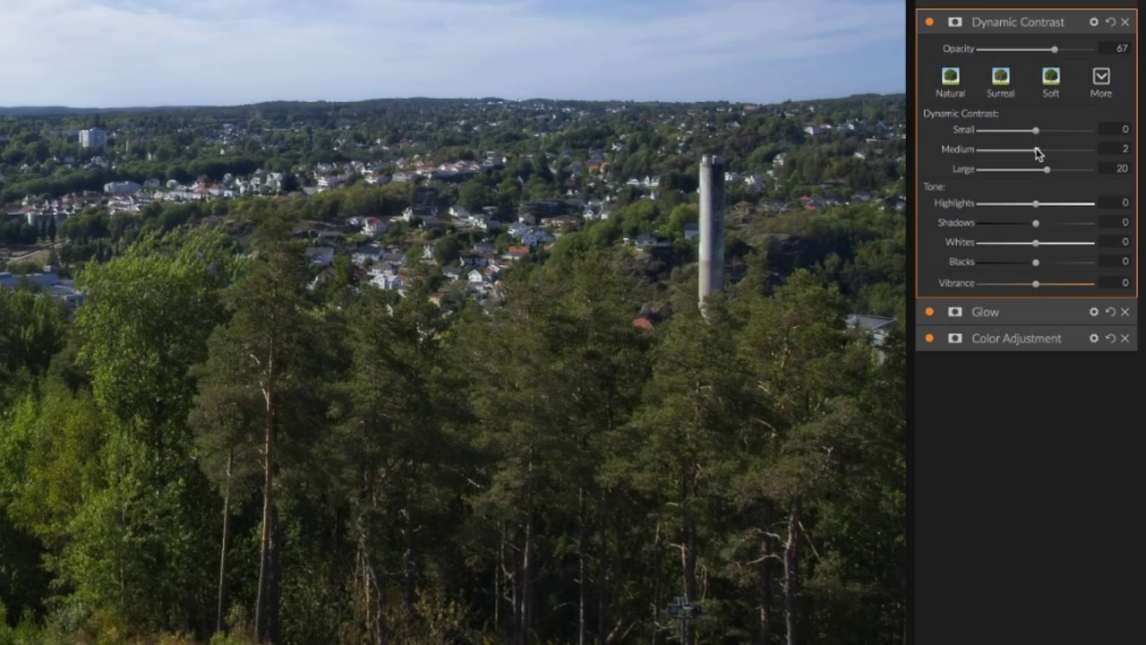
{"action": "left_click_drag", "start_coordinate": [1036, 130], "coordinate": [1033, 149]}
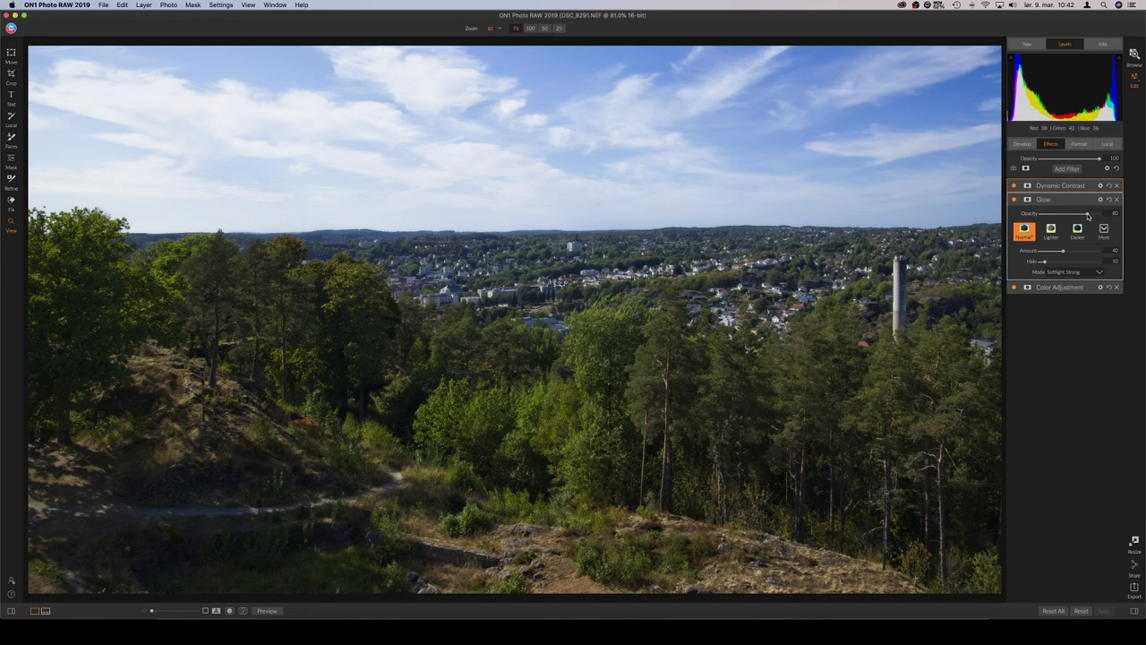
{"action": "left_click_drag", "start_coordinate": [1088, 215], "coordinate": [1090, 216]}
{"action": "left_click", "coordinate": [1090, 199]}
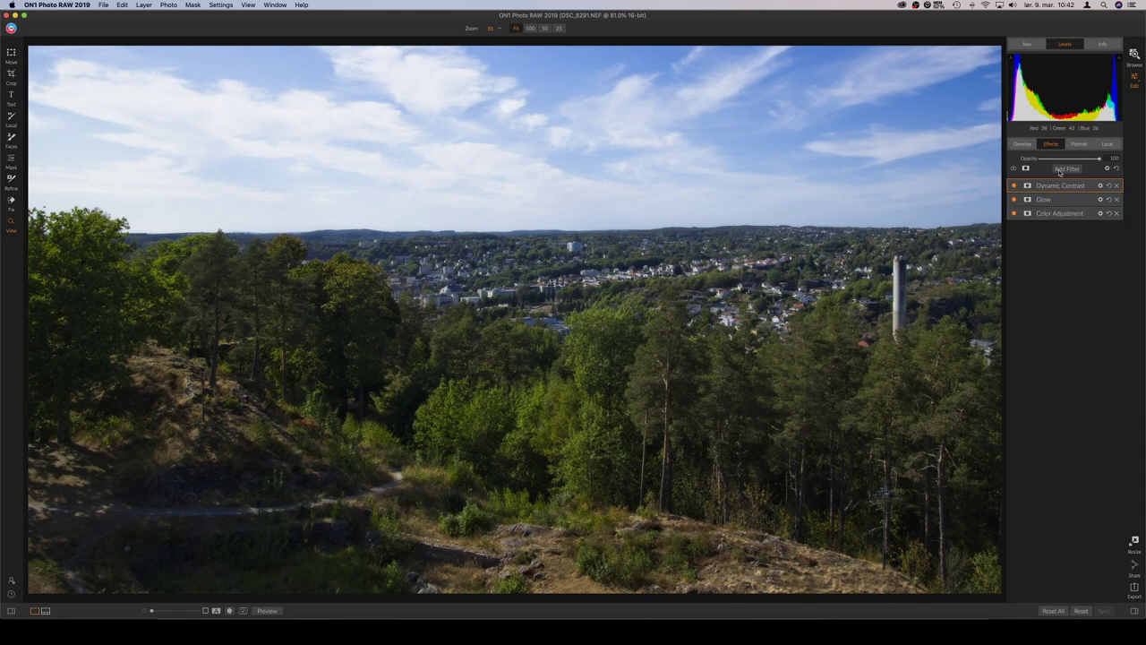
Step: Add a Bleach Bypass filter with brightness 12 and an orange tint
{"action": "left_click", "coordinate": [1062, 170]}
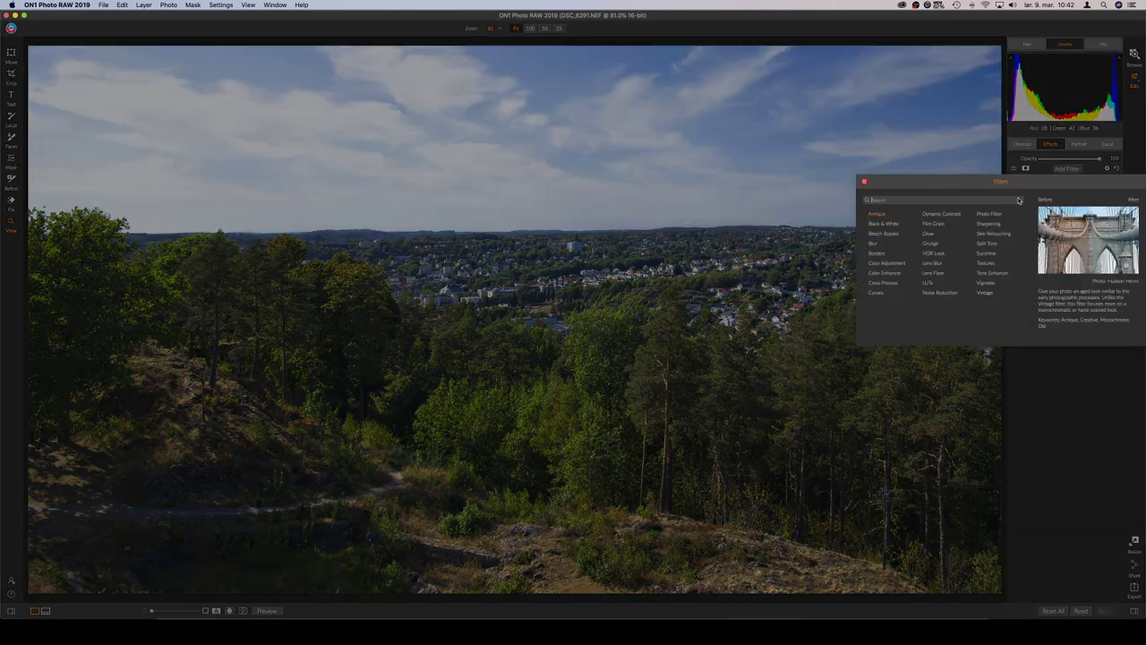
{"action": "left_click", "coordinate": [896, 234]}
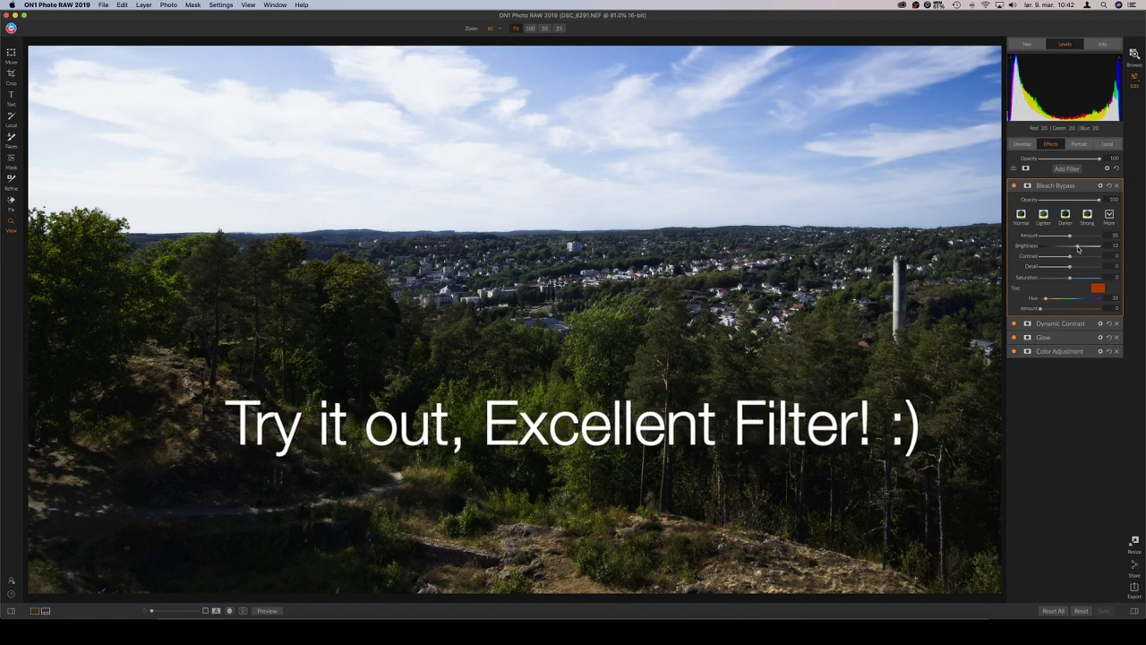
{"action": "left_click", "coordinate": [1078, 247]}
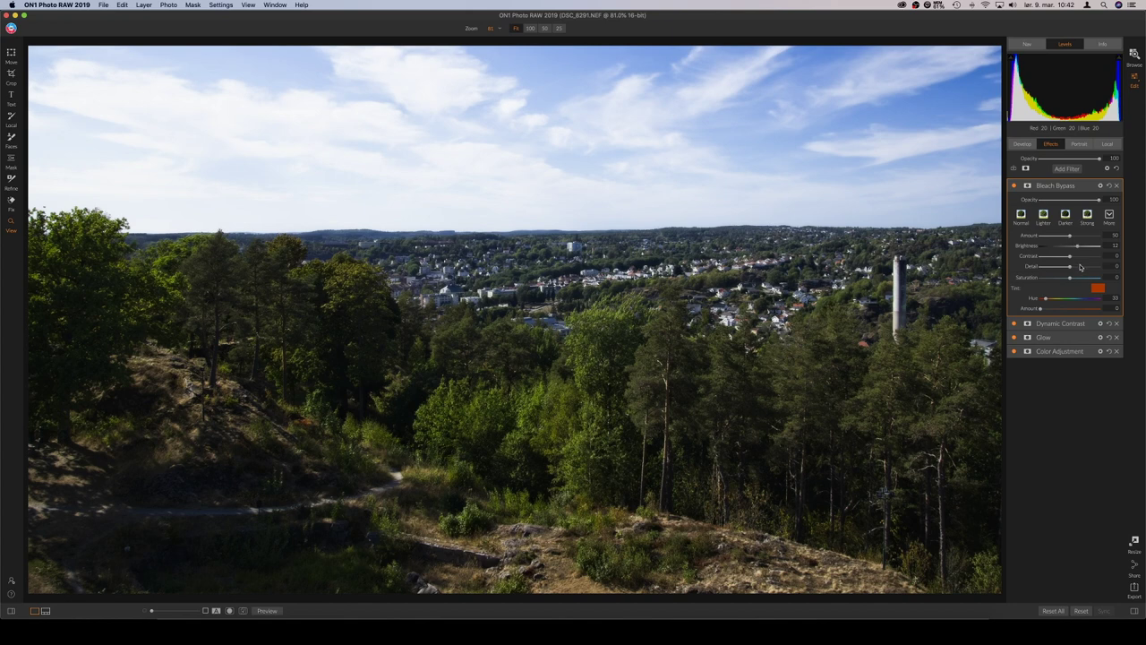
{"action": "left_click", "coordinate": [1098, 289]}
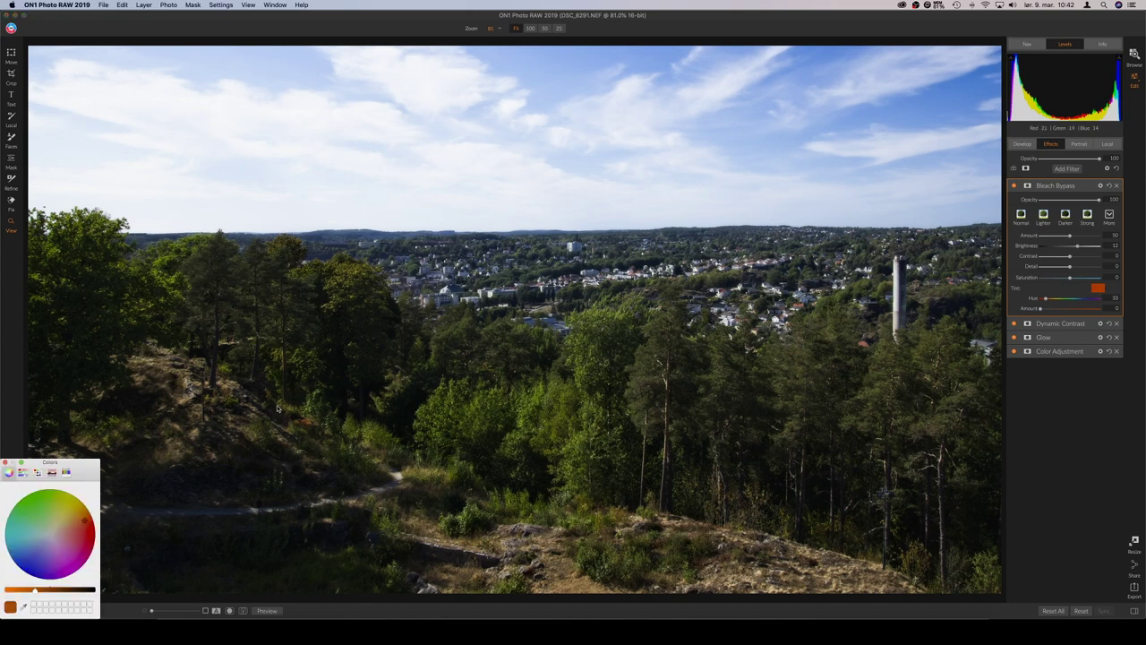
{"action": "left_click_drag", "start_coordinate": [82, 521], "coordinate": [83, 518]}
{"action": "left_click", "coordinate": [84, 517]}
{"action": "left_click", "coordinate": [6, 464]}
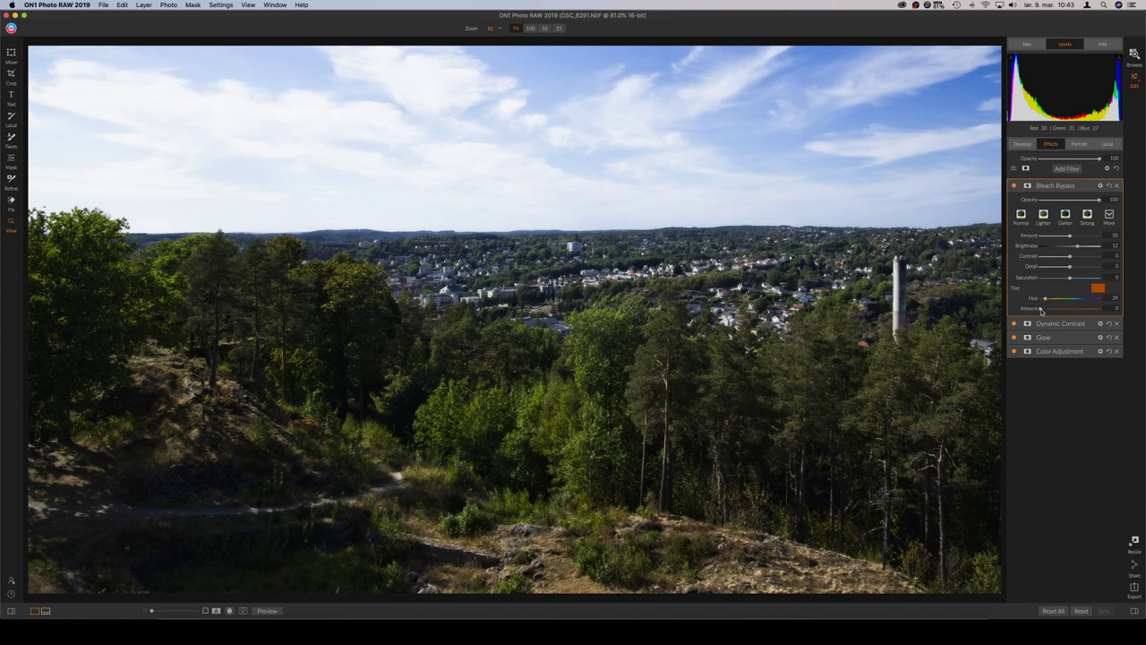
{"action": "mouse_move", "coordinate": [1043, 309]}
{"action": "left_mouse_down"}
{"action": "mouse_move", "coordinate": [1069, 310]}
{"action": "mouse_move", "coordinate": [1045, 313]}
{"action": "left_mouse_up"}
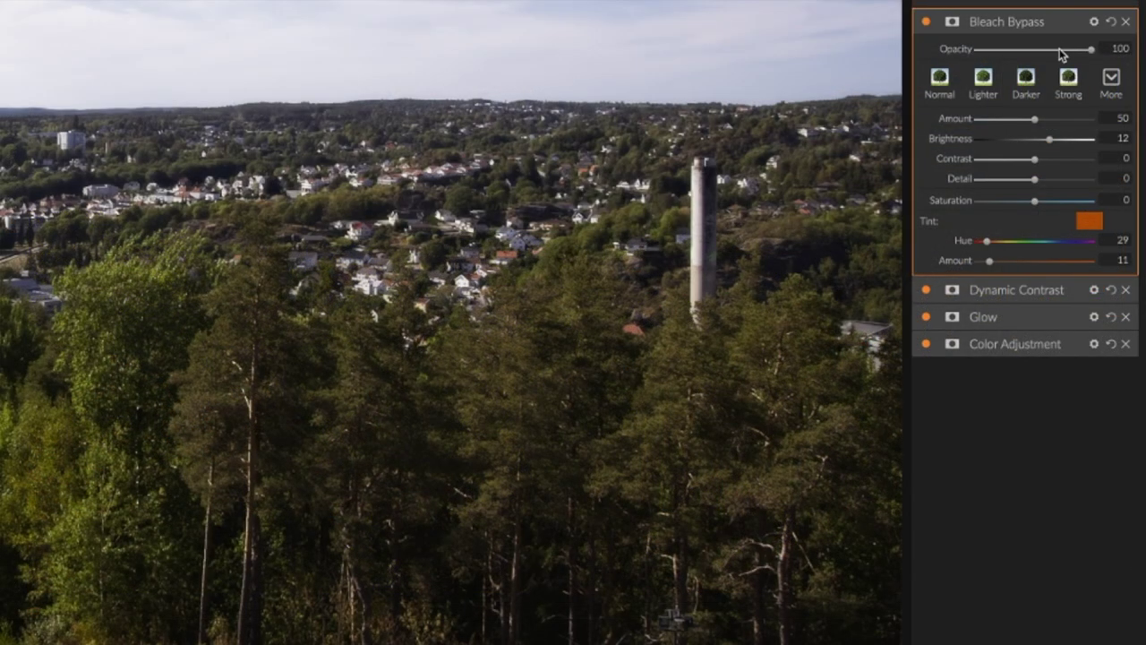
Step: Set Bleach Bypass opacity to 74 and tint amount 14, and raise Glow opacity to 100
{"action": "left_click", "coordinate": [1060, 50]}
{"action": "left_click_drag", "start_coordinate": [1060, 52], "coordinate": [1063, 51]}
{"action": "left_click_drag", "start_coordinate": [987, 262], "coordinate": [992, 260]}
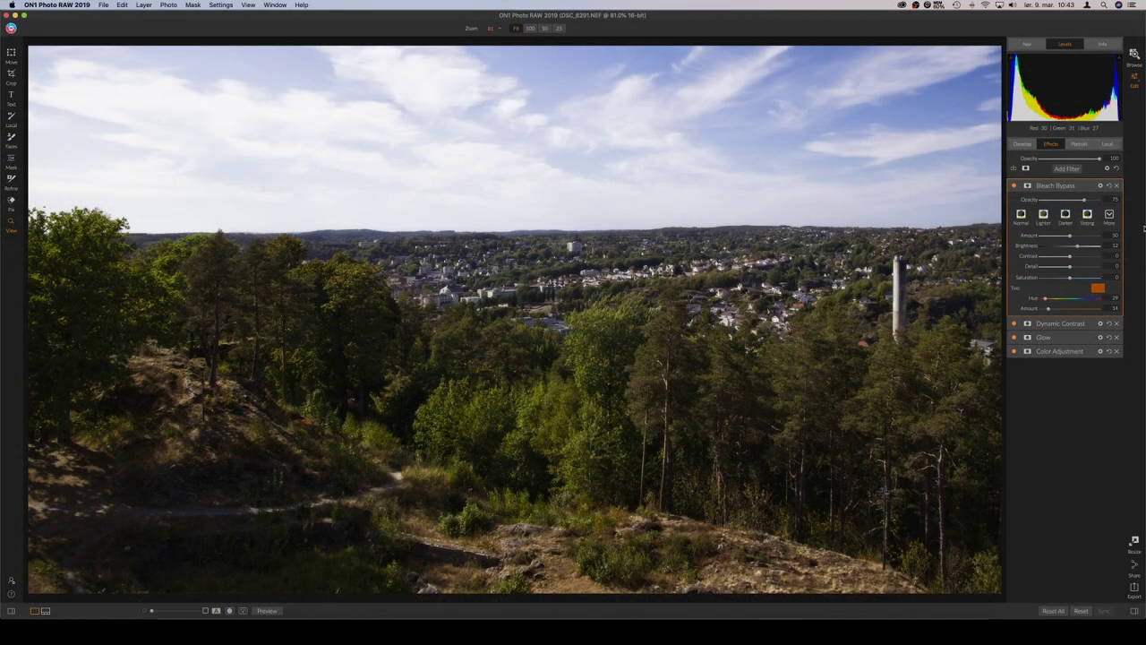
{"action": "left_click", "coordinate": [1084, 337]}
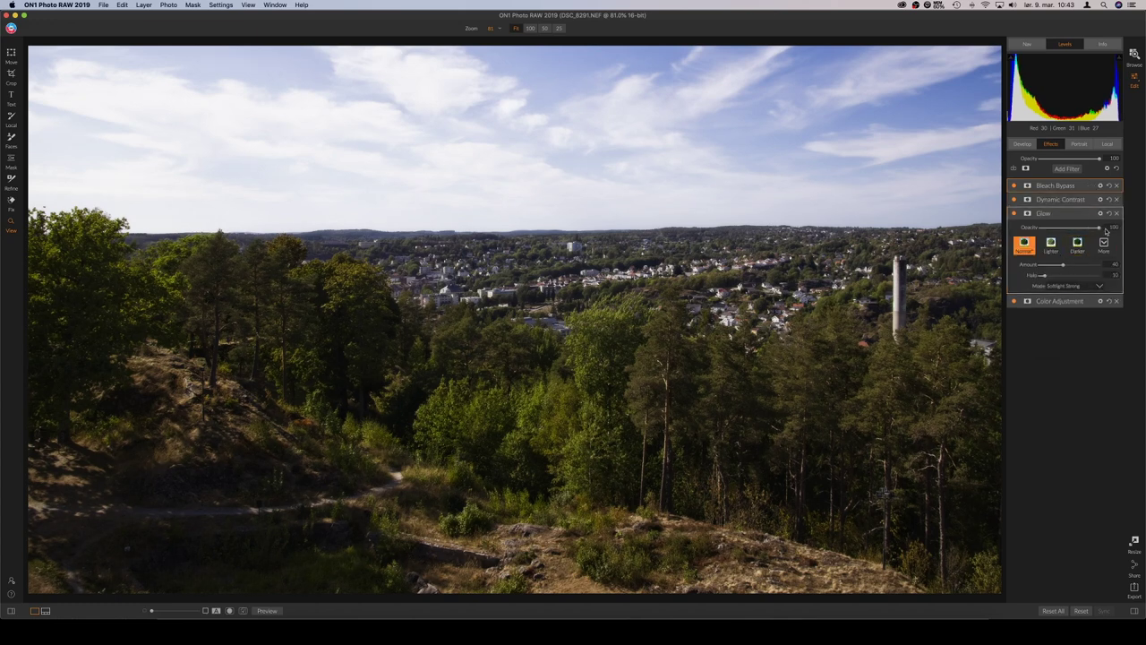
{"action": "left_click_drag", "start_coordinate": [1092, 231], "coordinate": [1107, 229]}
Step: Zoom the photo to 100%, then 136%, to inspect the town and trees
{"action": "left_click", "coordinate": [1075, 214]}
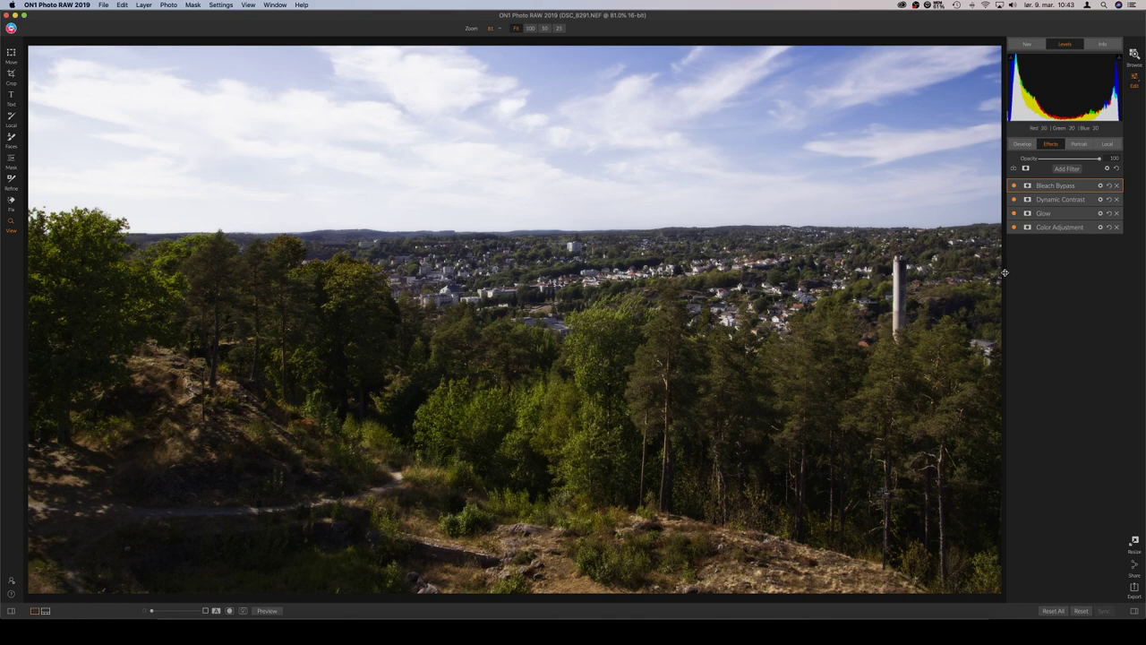
{"action": "left_click", "coordinate": [560, 367]}
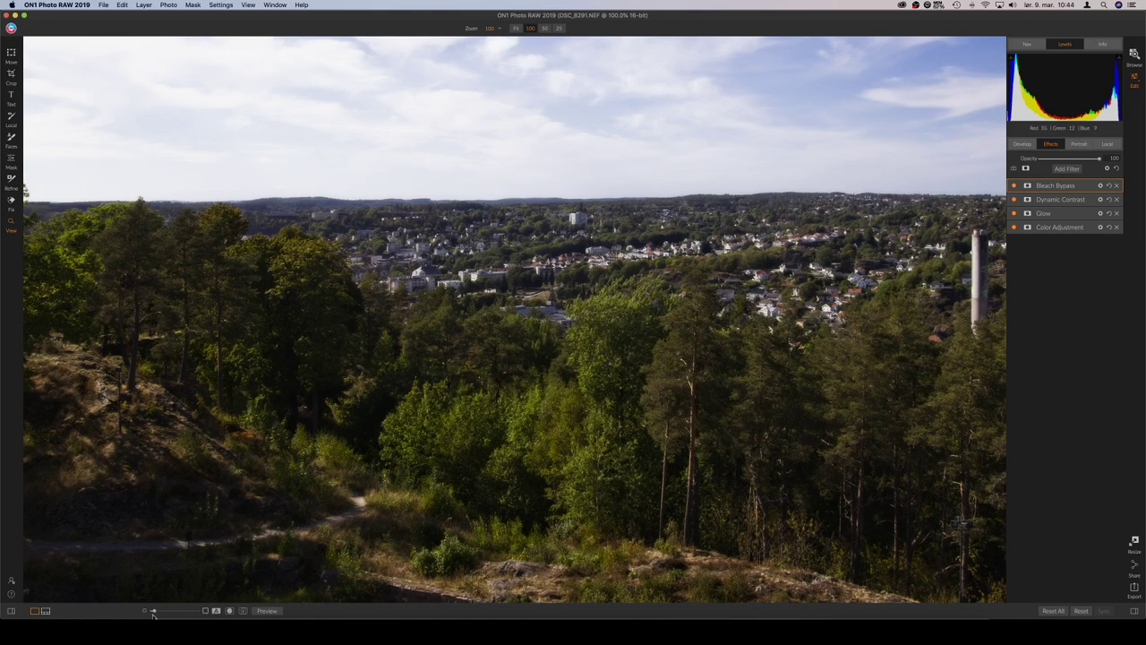
{"action": "left_click_drag", "start_coordinate": [155, 613], "coordinate": [158, 611]}
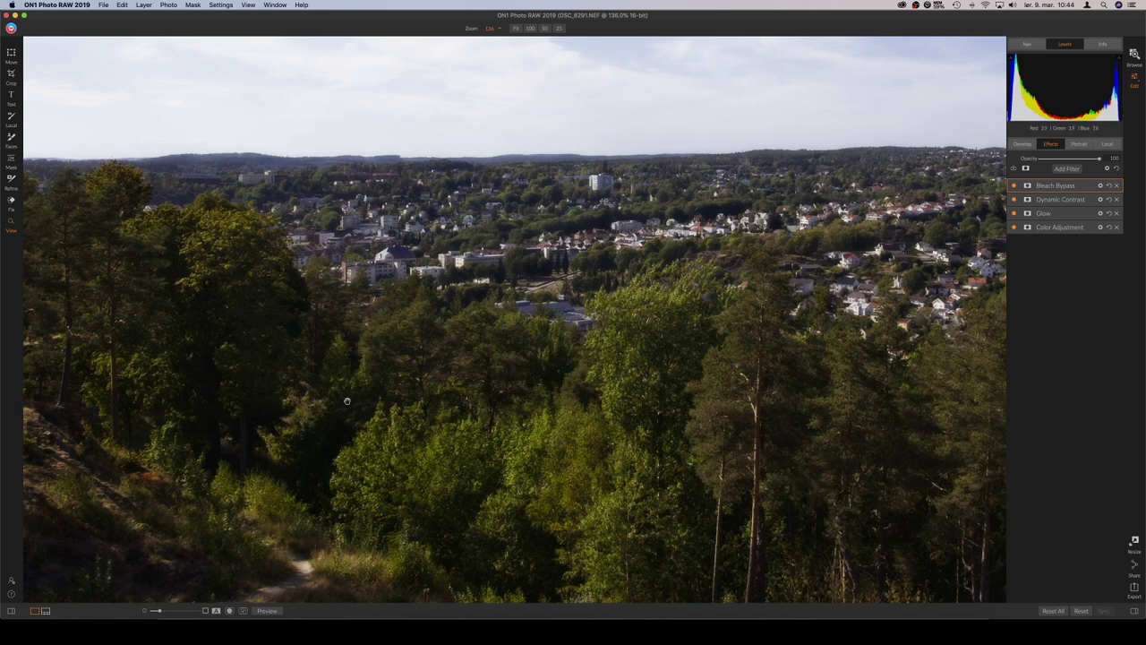
Step: Review the Dynamic Contrast settings and the Color Adjustment yellow and green swatches
{"action": "left_click", "coordinate": [1086, 200]}
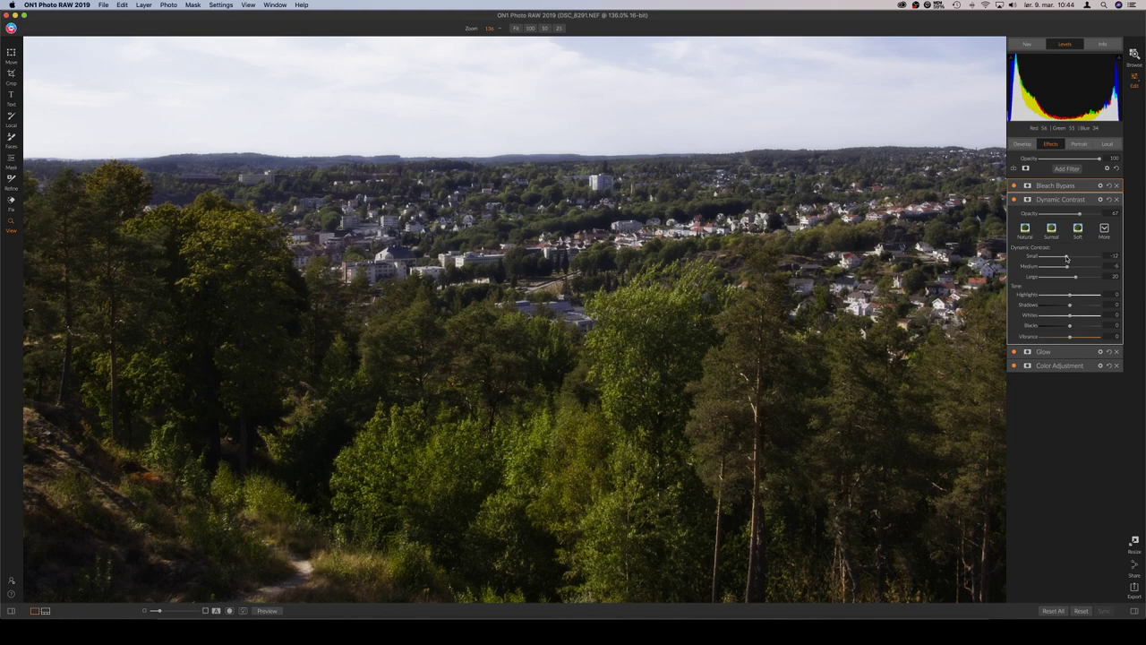
{"action": "left_click", "coordinate": [1086, 200]}
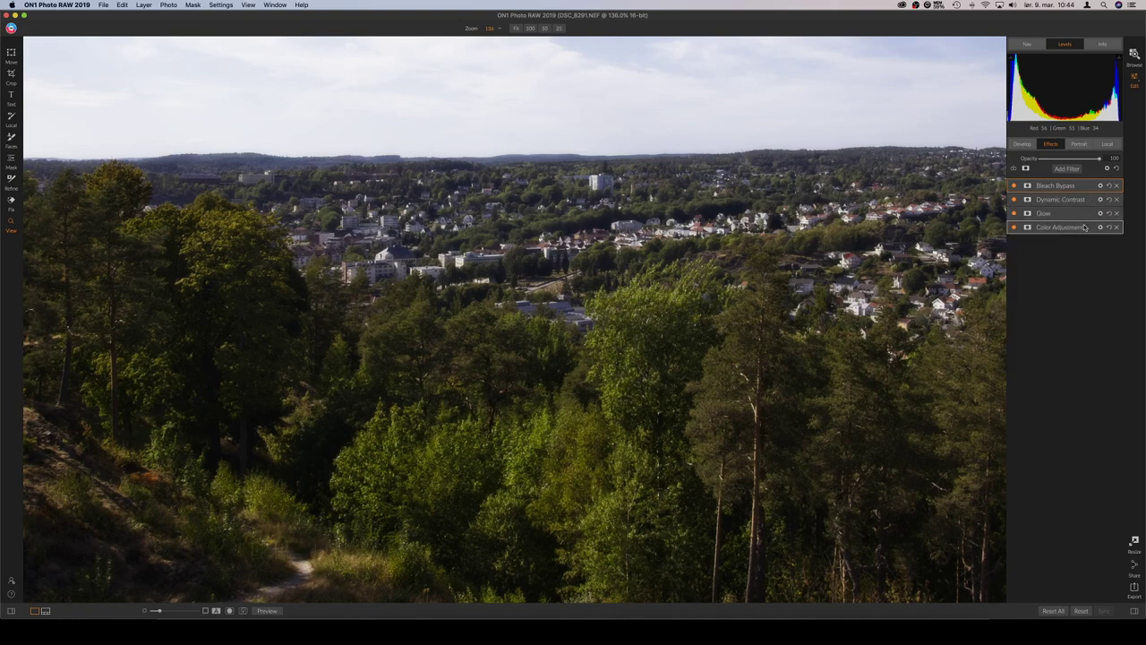
{"action": "left_click", "coordinate": [1086, 228]}
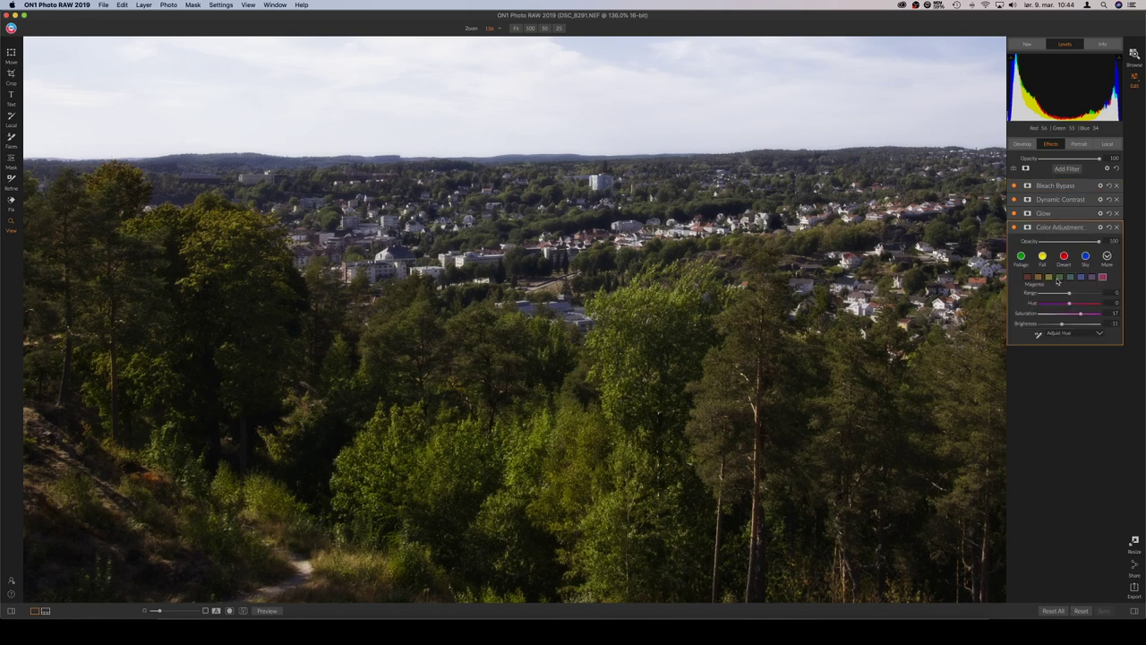
{"action": "left_click", "coordinate": [1051, 277]}
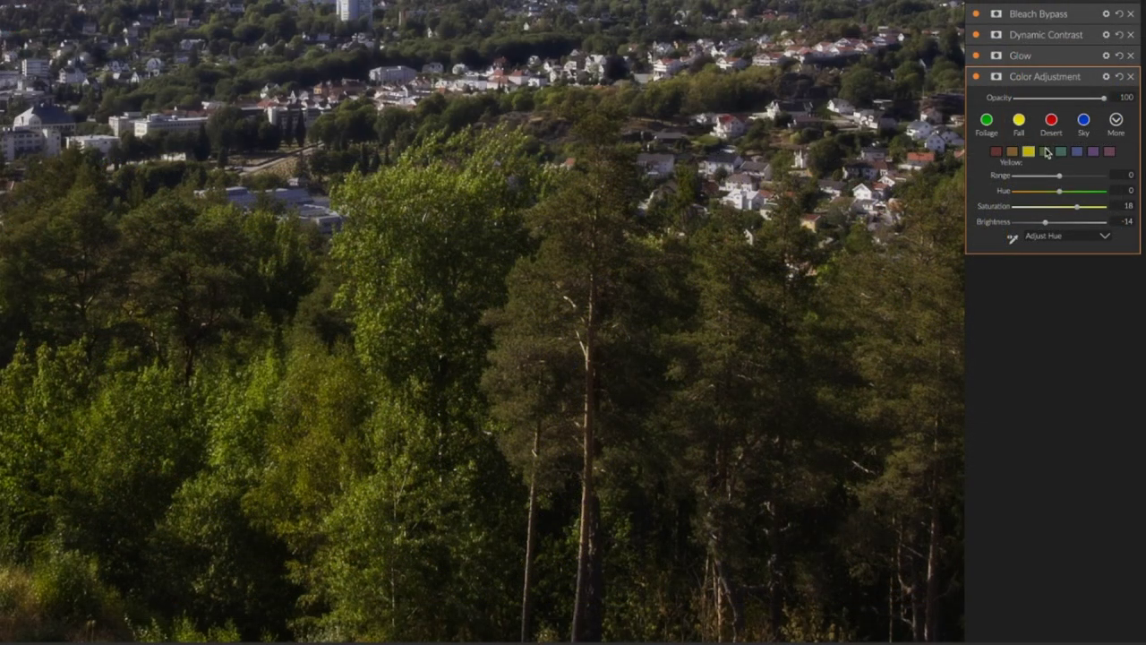
{"action": "left_click", "coordinate": [1044, 151]}
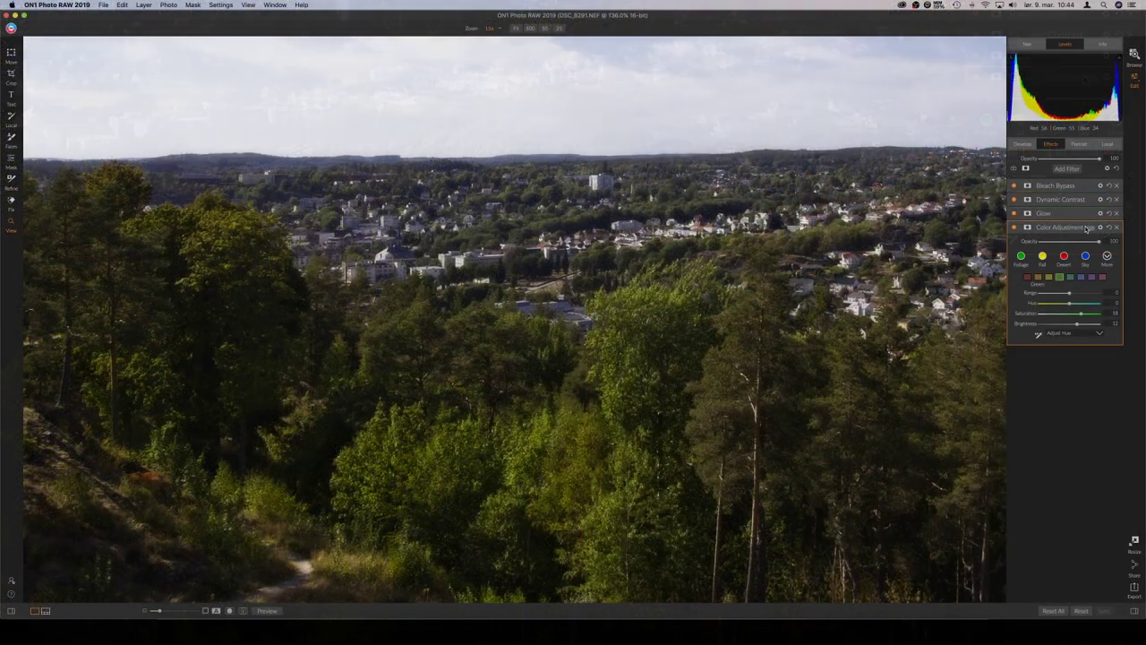
{"action": "left_click", "coordinate": [1086, 228]}
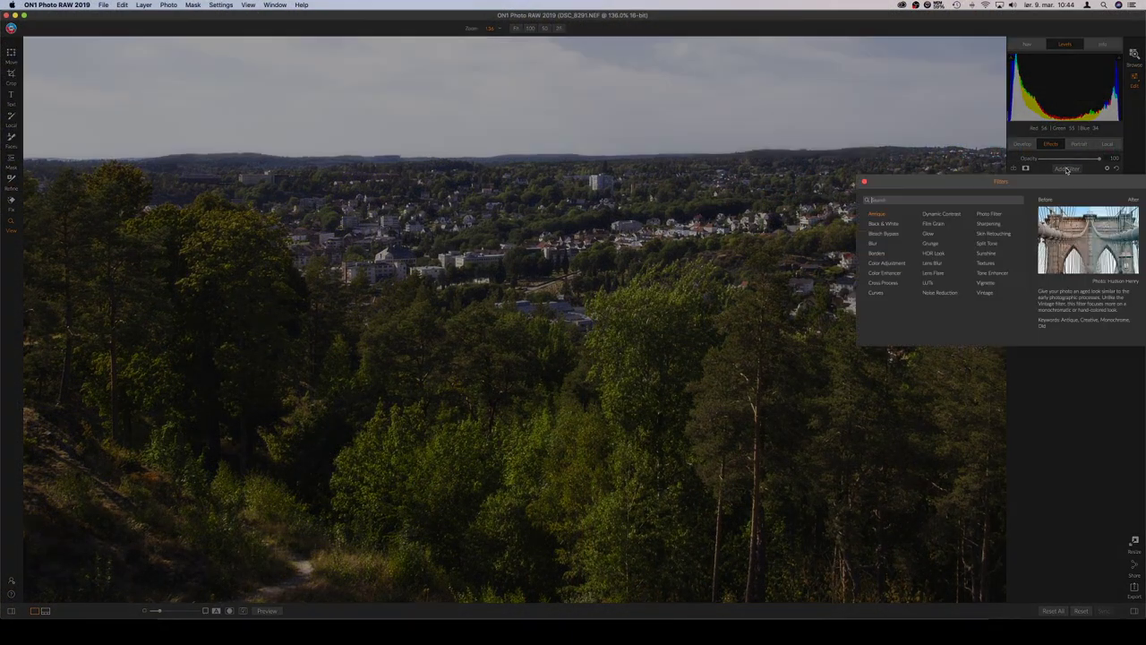
Step: Add a Tone Enhancer filter and lift its shadows to 34
{"action": "left_click", "coordinate": [987, 274]}
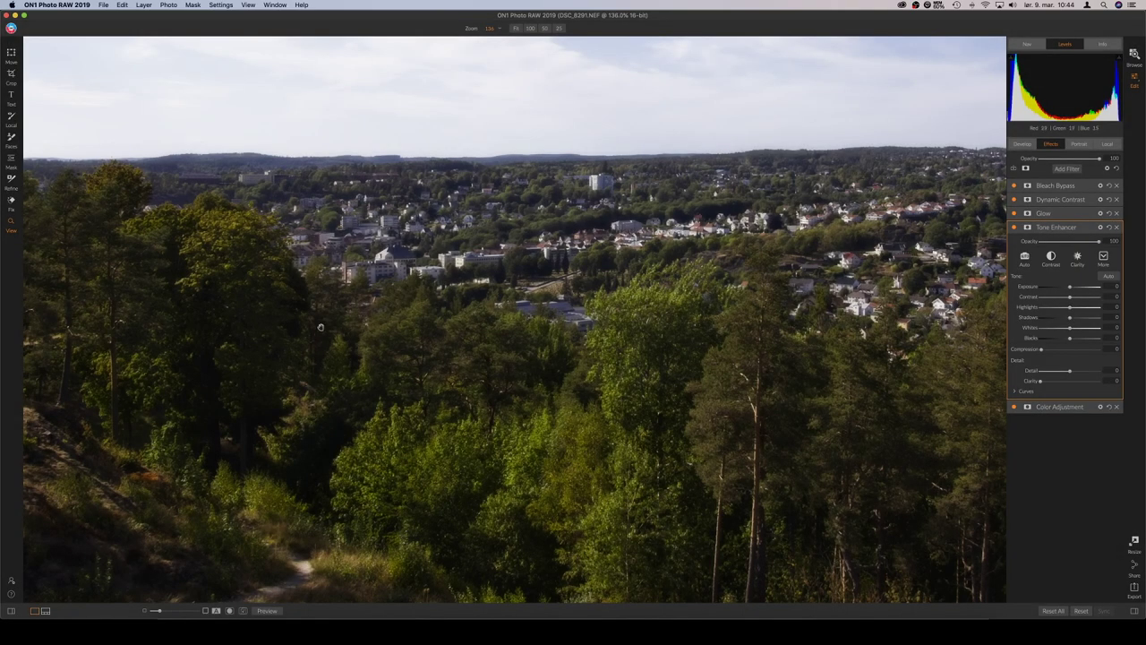
{"action": "left_click_drag", "start_coordinate": [1070, 317], "coordinate": [1079, 317]}
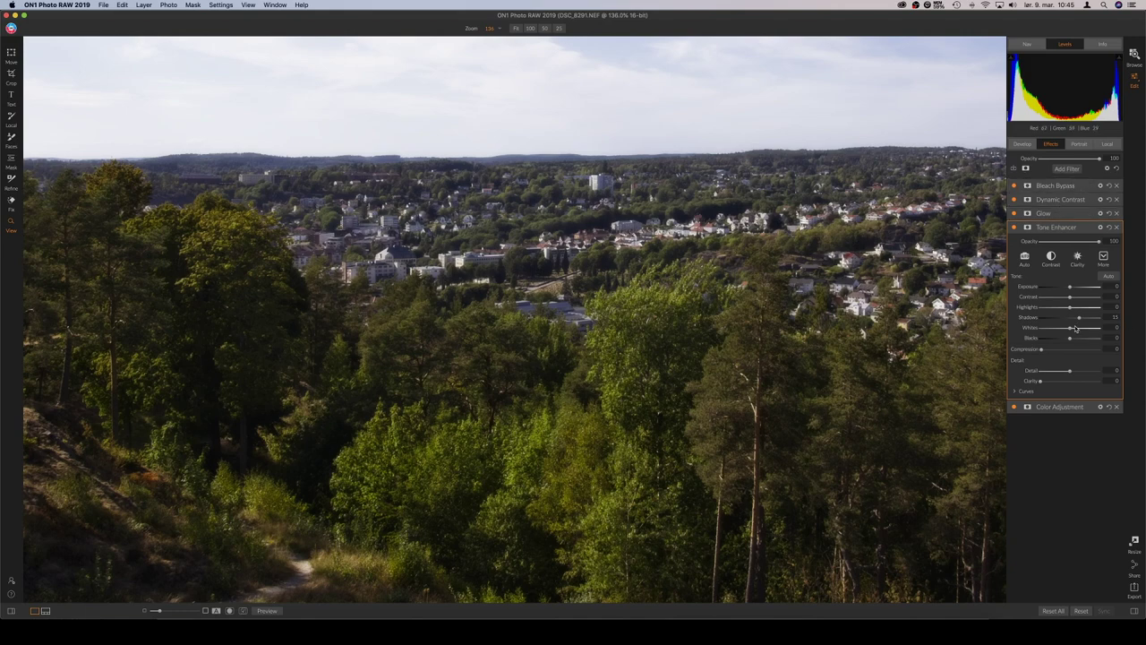
{"action": "left_click_drag", "start_coordinate": [1079, 319], "coordinate": [1083, 319]}
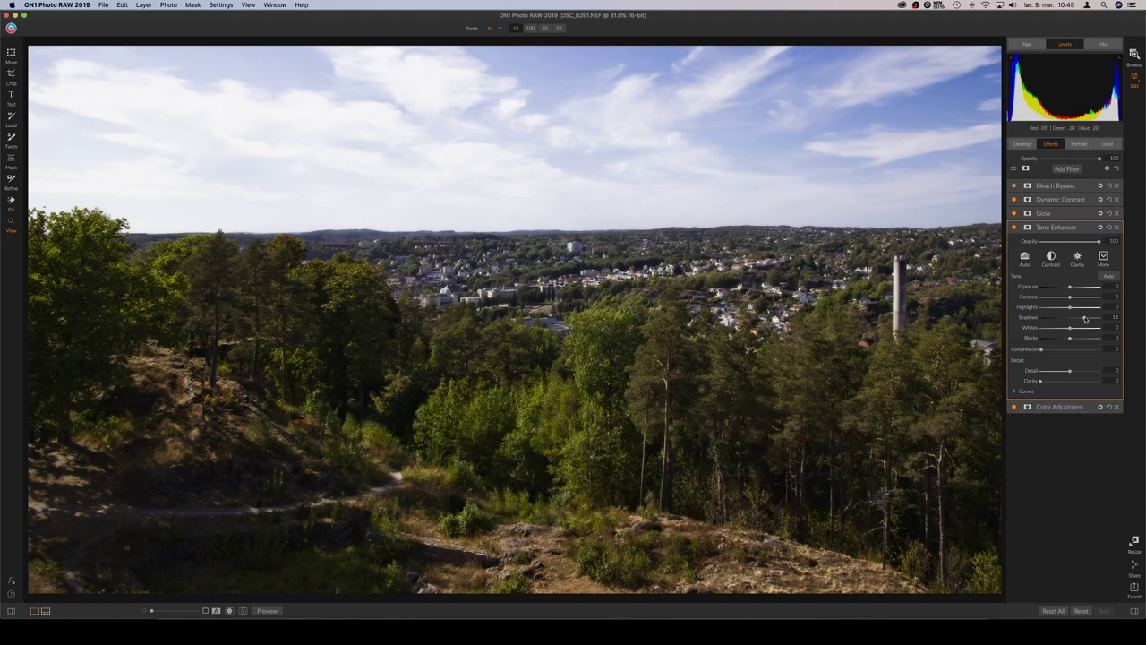
{"action": "left_click_drag", "start_coordinate": [1085, 318], "coordinate": [1087, 318]}
Step: At 100% view, lower Tone Enhancer detail to -14 and set compression to 33
{"action": "left_click", "coordinate": [848, 331]}
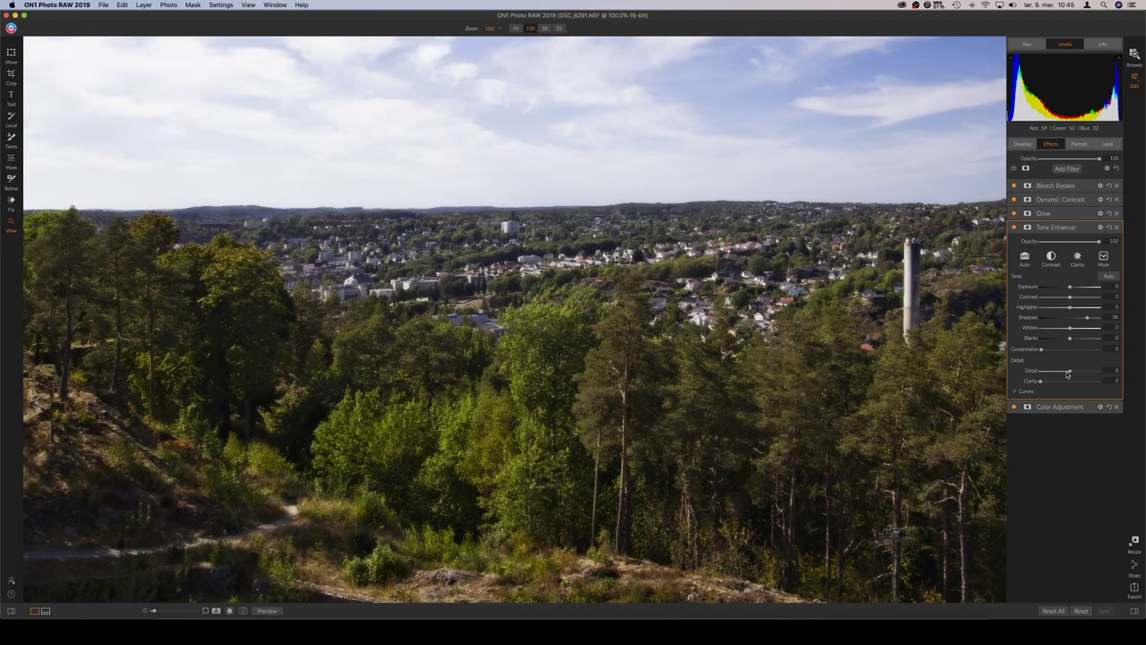
{"action": "left_click_drag", "start_coordinate": [1067, 374], "coordinate": [1064, 374]}
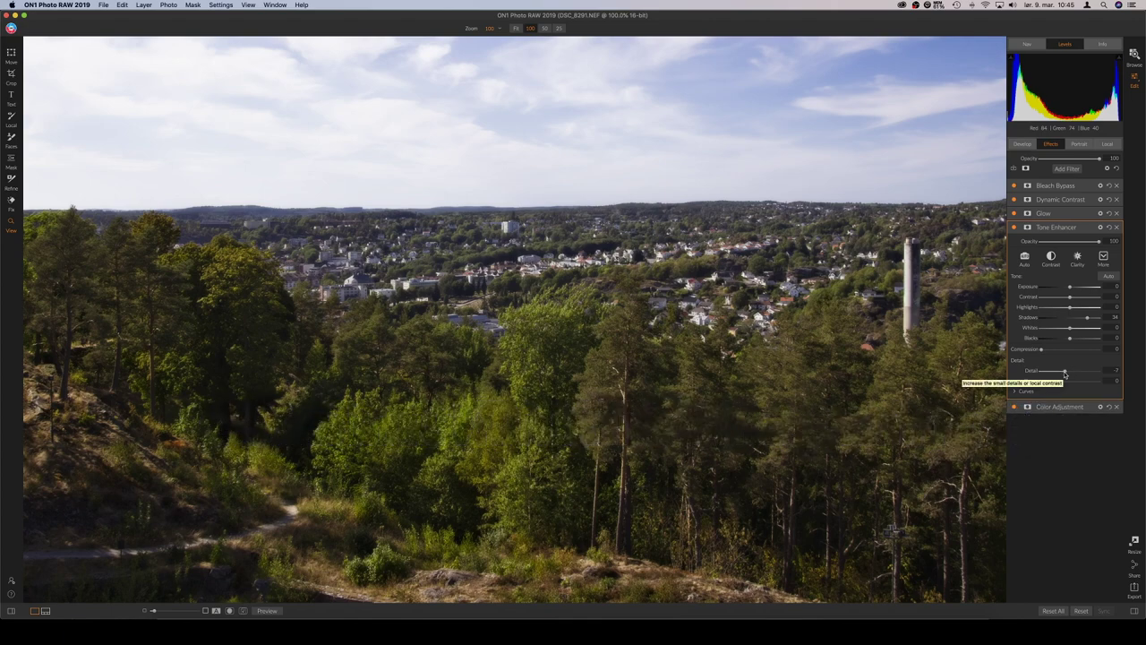
{"action": "left_click_drag", "start_coordinate": [1064, 372], "coordinate": [1062, 373]}
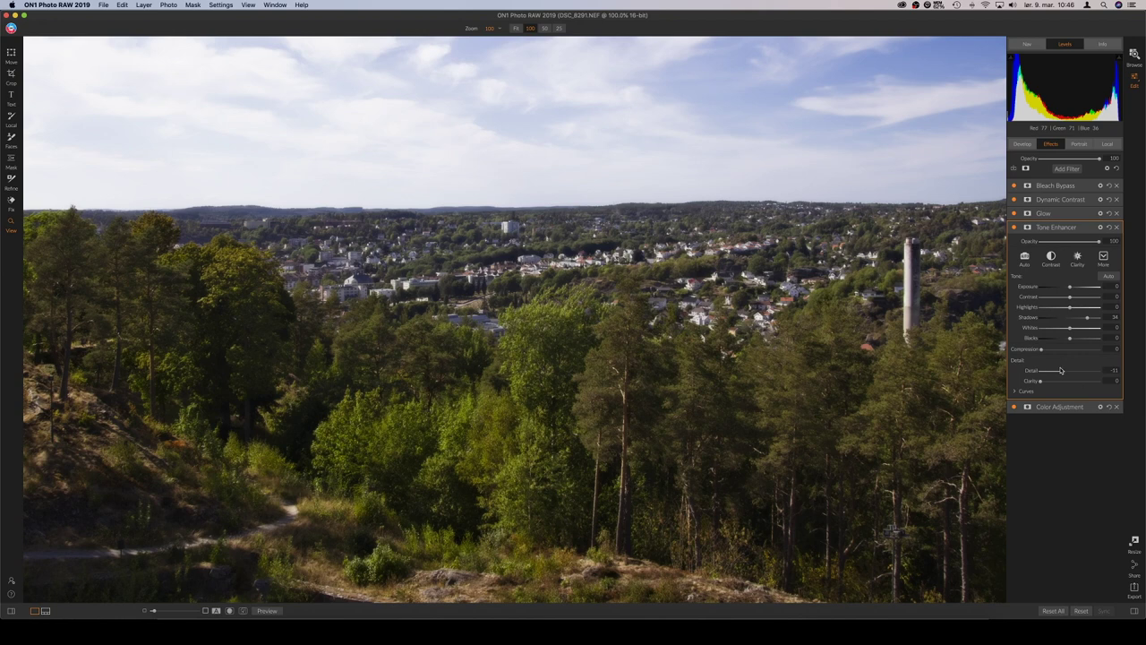
{"action": "left_click_drag", "start_coordinate": [1062, 370], "coordinate": [1060, 372]}
{"action": "left_click", "coordinate": [1066, 352]}
{"action": "left_click", "coordinate": [1084, 228]}
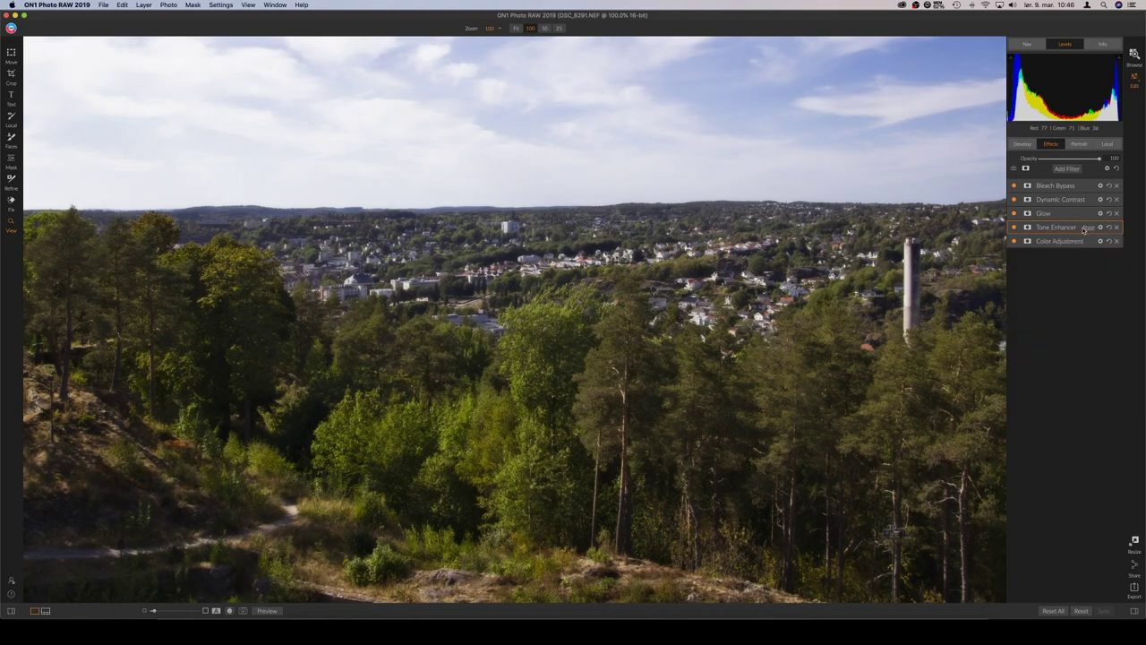
{"action": "left_click", "coordinate": [1061, 170]}
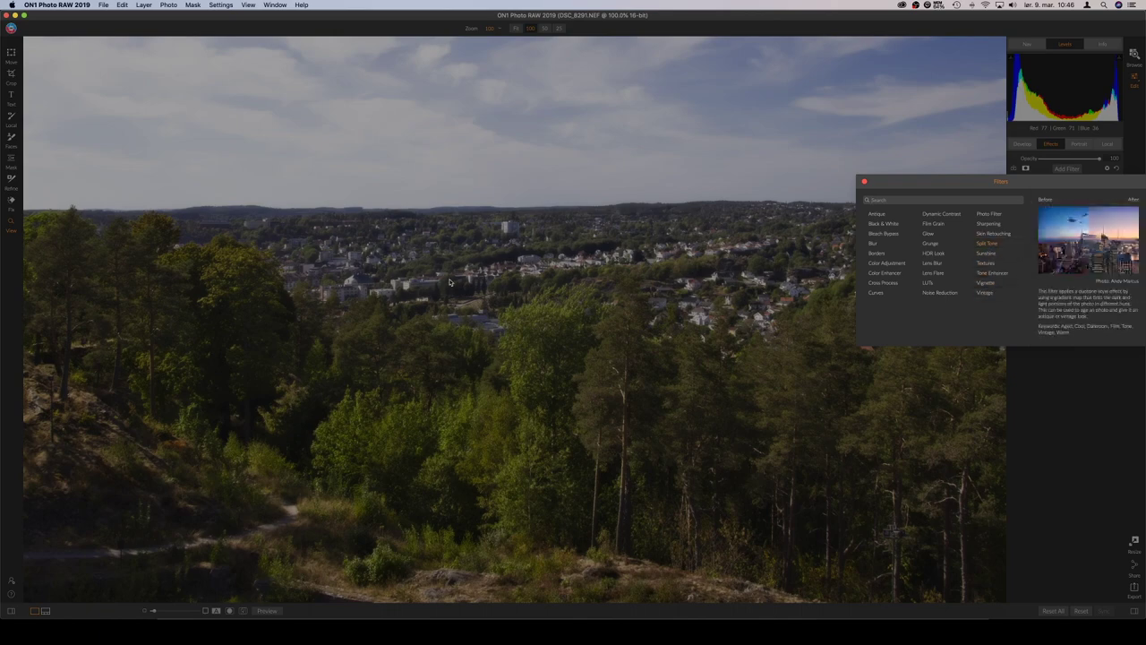
Step: Add a Split Tone filter with an orange-yellow highlights colour
{"action": "left_click", "coordinate": [989, 244]}
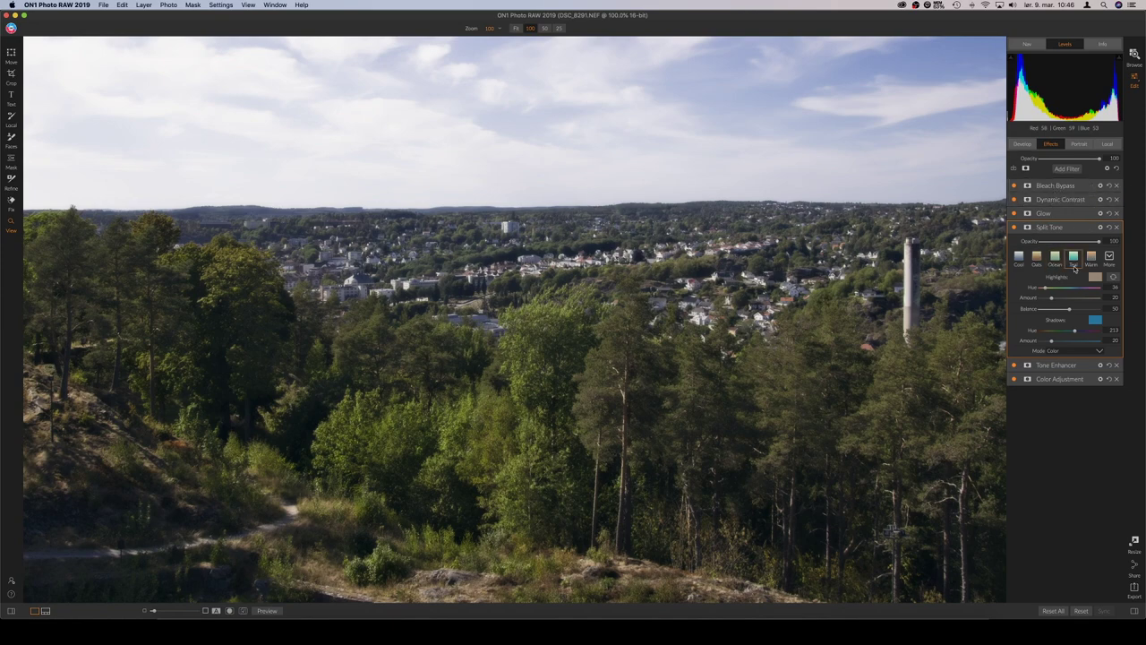
{"action": "left_click", "coordinate": [1095, 276]}
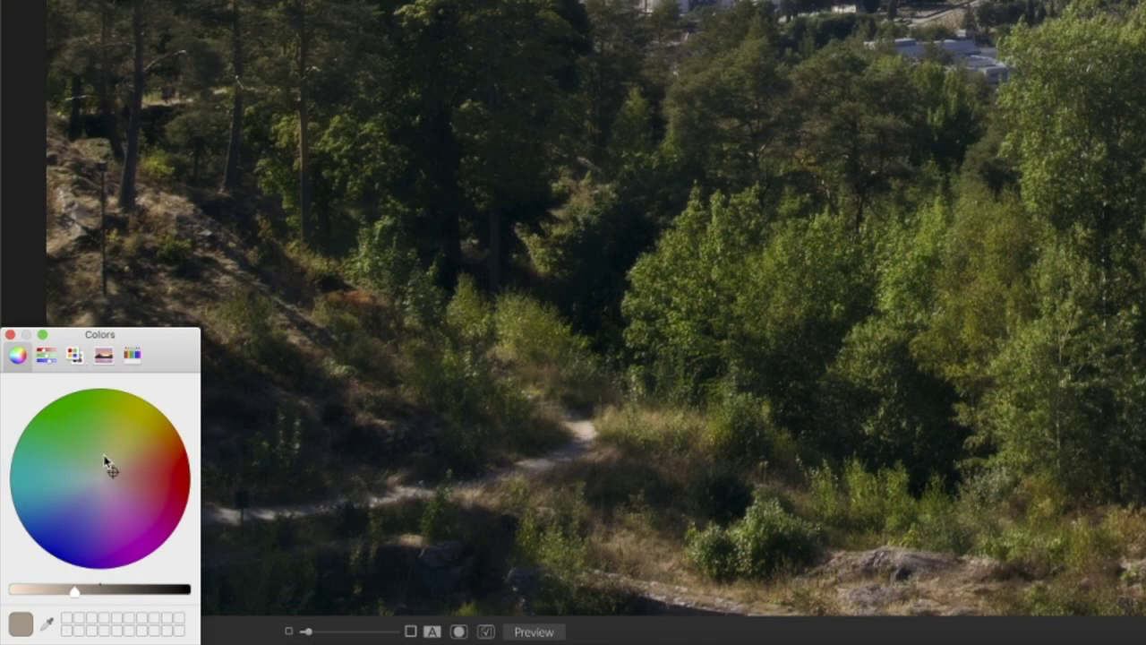
{"action": "left_click_drag", "start_coordinate": [127, 486], "coordinate": [153, 445]}
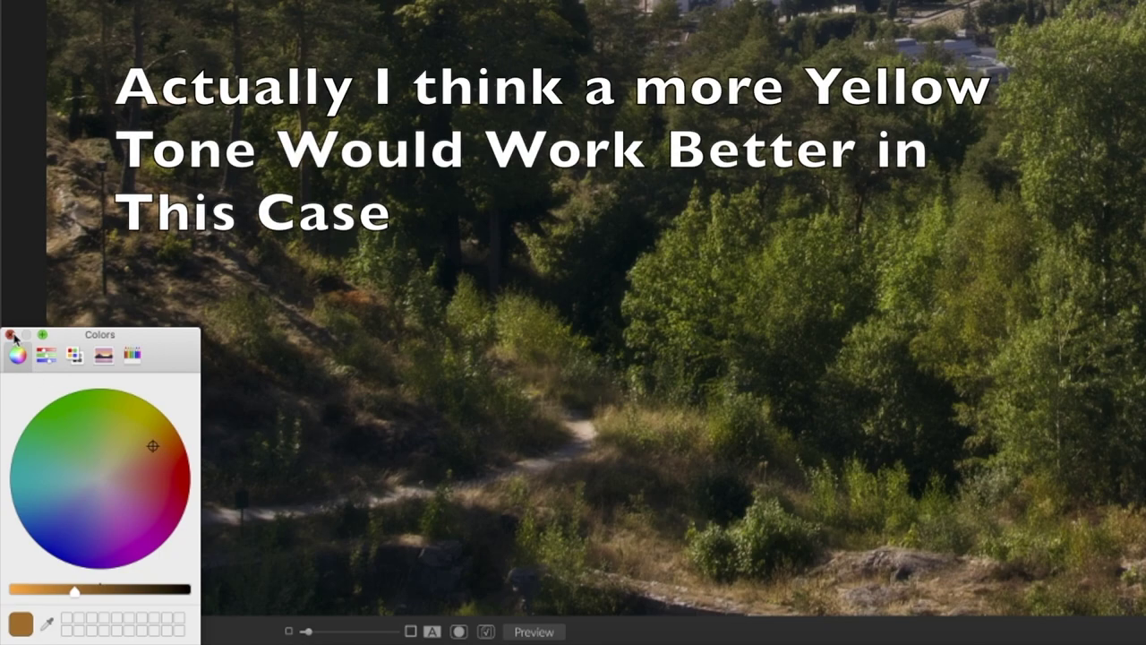
{"action": "left_click", "coordinate": [10, 334]}
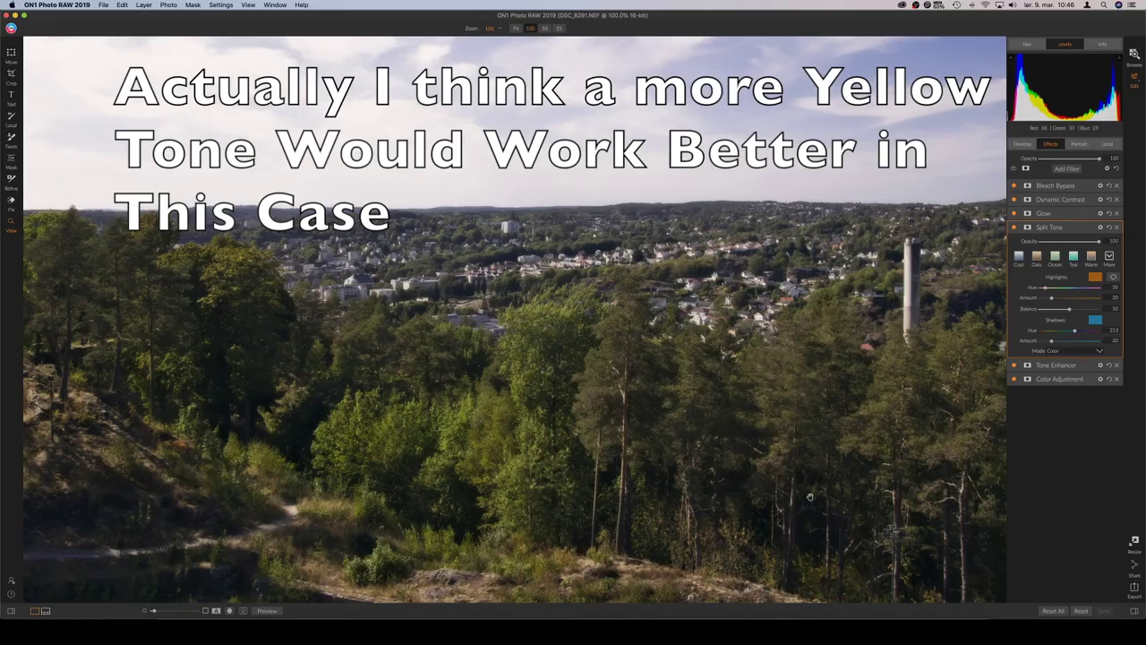
Step: Give Split Tone violet shadows (hue 255) at amount 10 and highlights amount 40
{"action": "left_click", "coordinate": [1096, 320]}
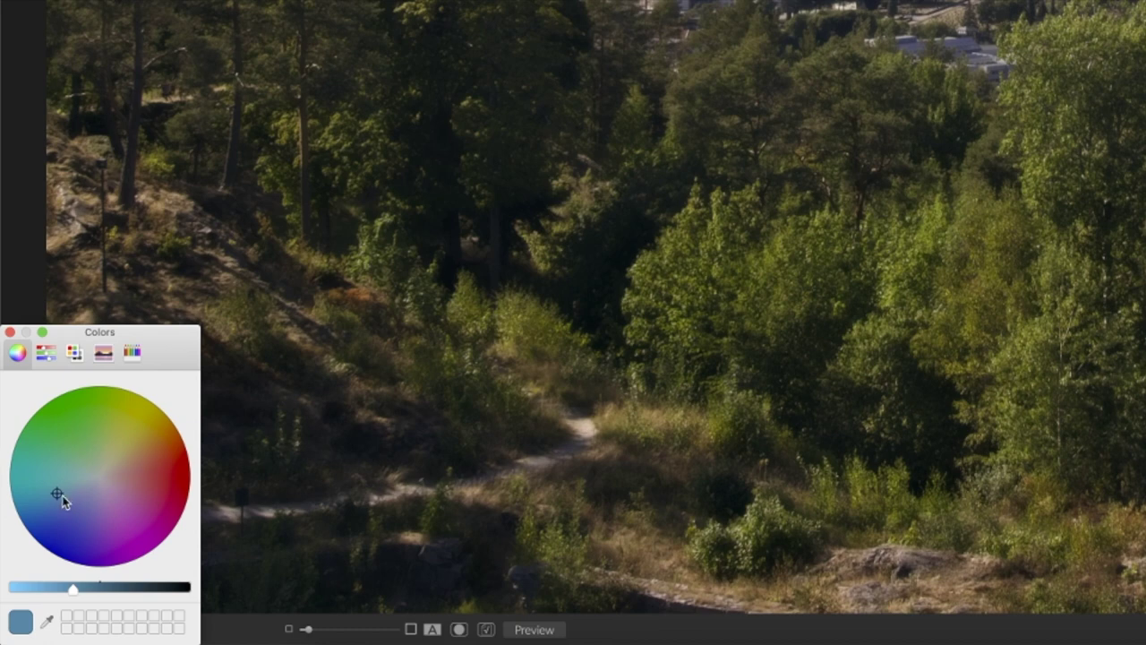
{"action": "left_click_drag", "start_coordinate": [55, 493], "coordinate": [124, 492]}
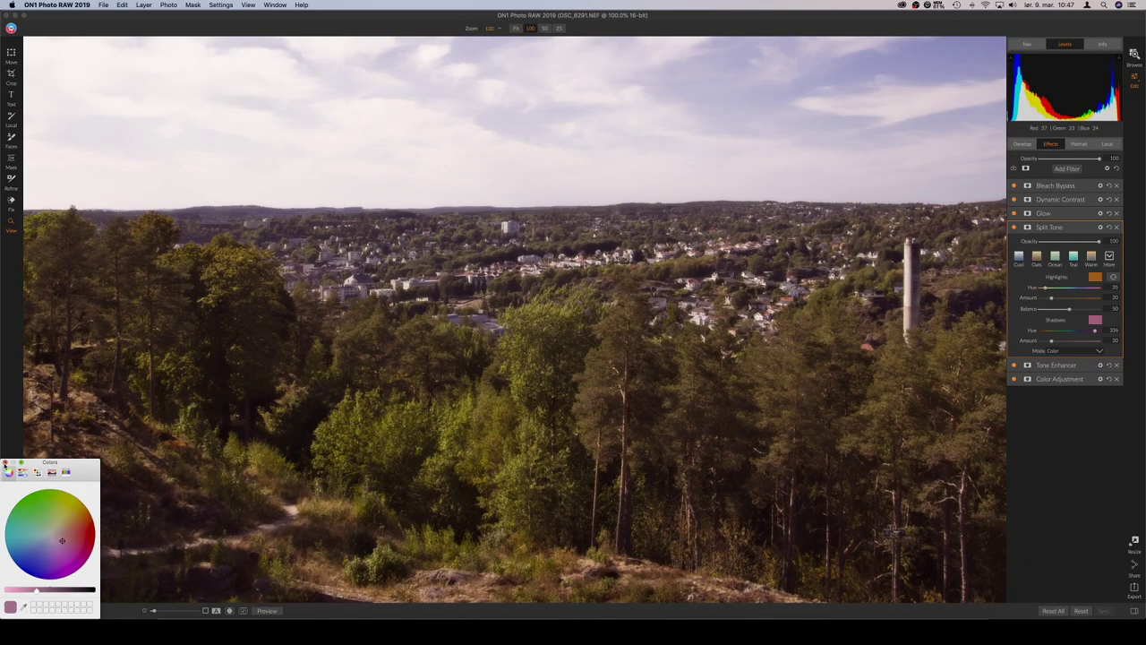
{"action": "left_click", "coordinate": [9, 332]}
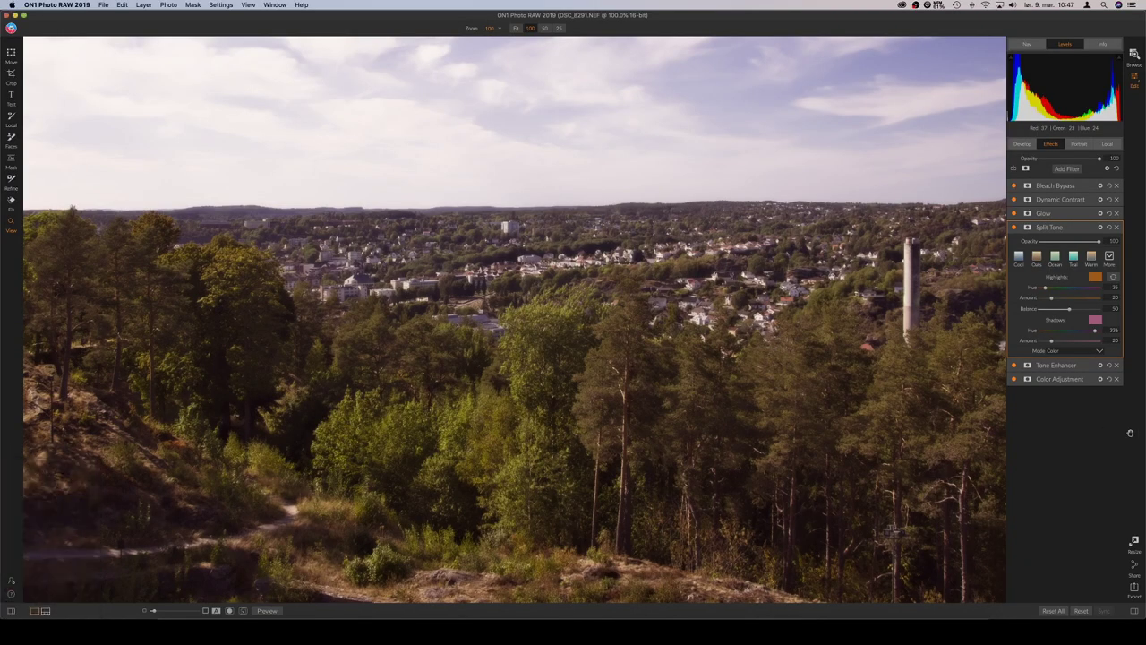
{"action": "left_click_drag", "start_coordinate": [1046, 343], "coordinate": [1046, 343]}
{"action": "left_click", "coordinate": [1095, 320]}
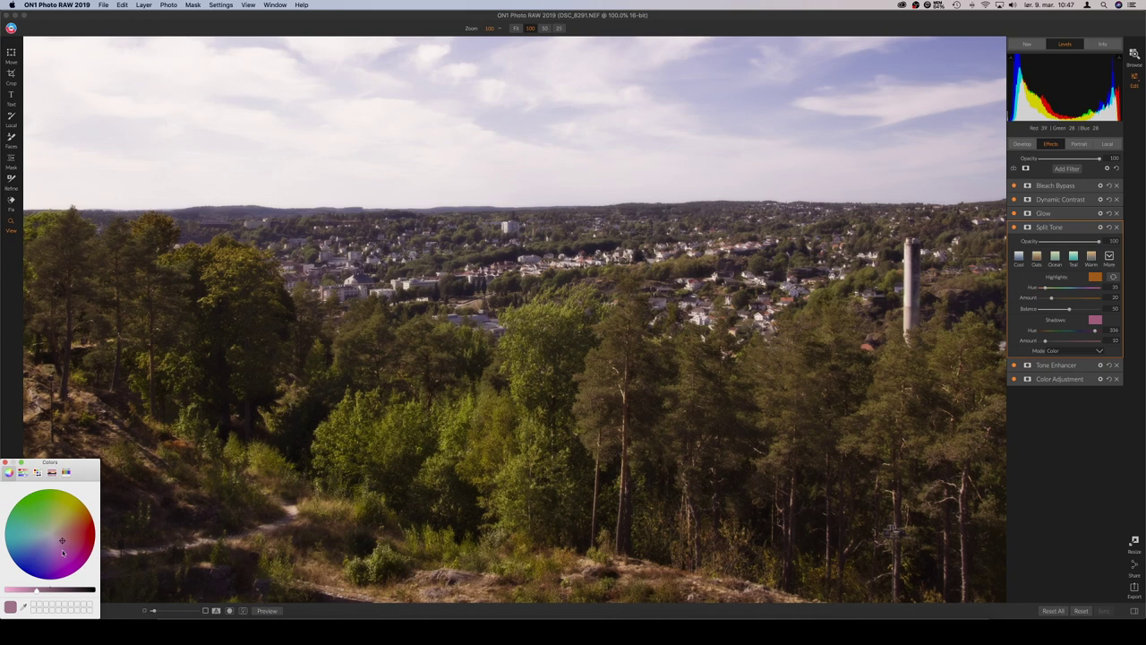
{"action": "mouse_move", "coordinate": [63, 541]}
{"action": "left_mouse_down"}
{"action": "mouse_move", "coordinate": [63, 523]}
{"action": "mouse_move", "coordinate": [34, 551]}
{"action": "mouse_move", "coordinate": [43, 547]}
{"action": "left_mouse_up"}
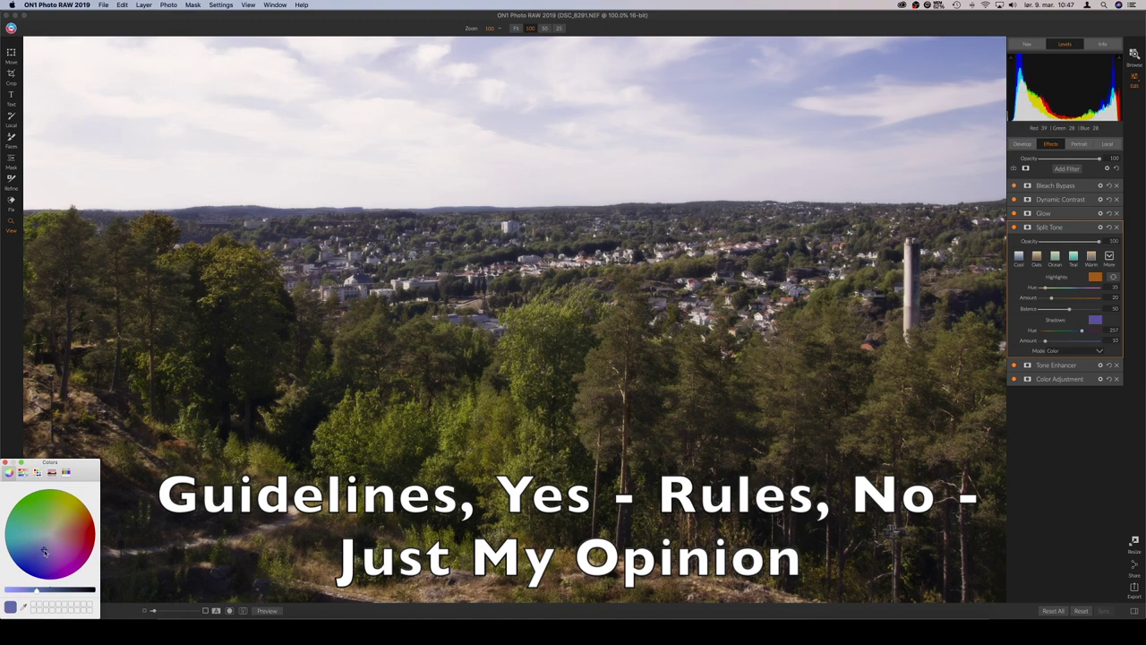
{"action": "left_click", "coordinate": [4, 462]}
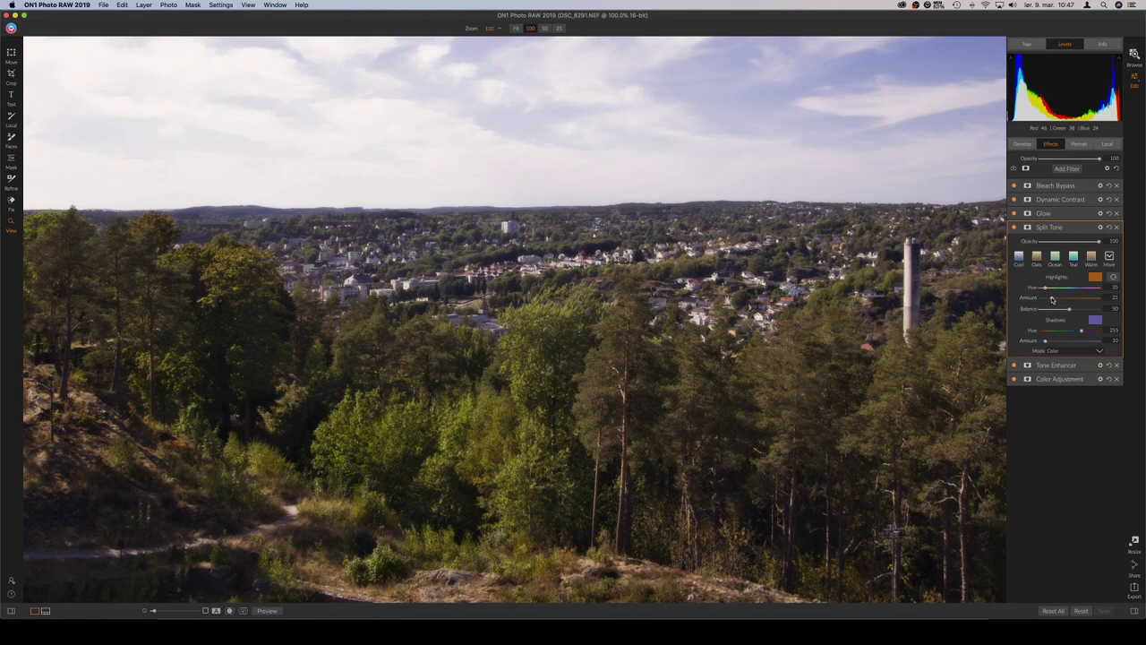
{"action": "left_click_drag", "start_coordinate": [1053, 299], "coordinate": [1064, 300]}
{"action": "left_click", "coordinate": [1079, 366]}
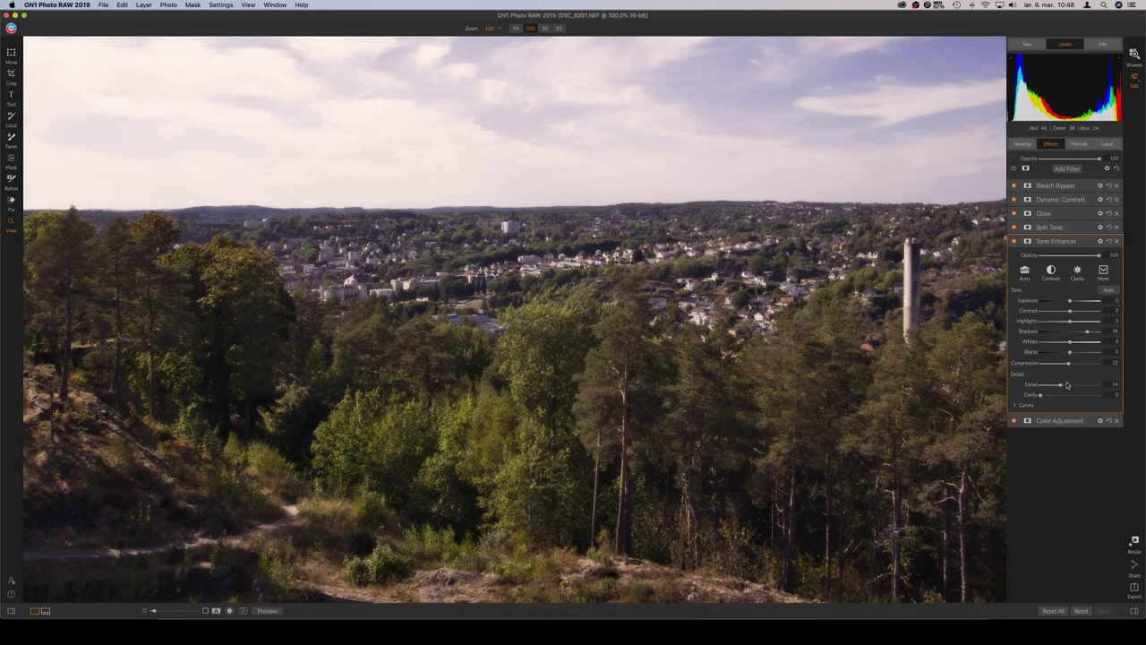
Step: Lower the Tone Enhancer exposure slightly below zero, to about -0.23
{"action": "left_click", "coordinate": [1071, 303]}
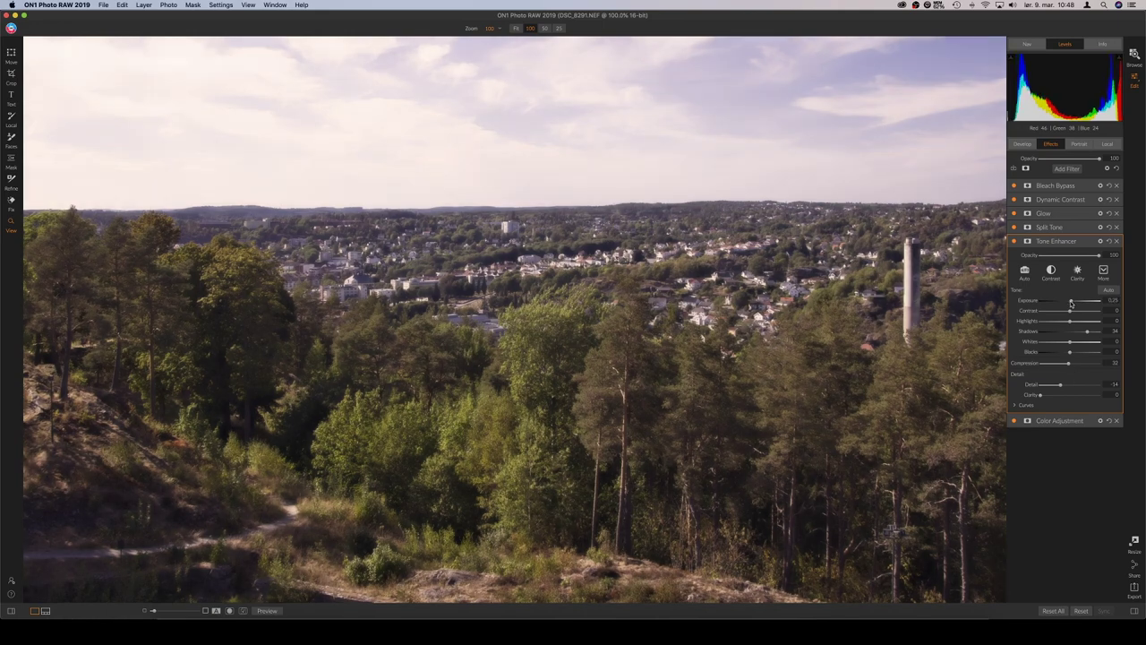
{"action": "left_click_drag", "start_coordinate": [1071, 303], "coordinate": [1069, 304]}
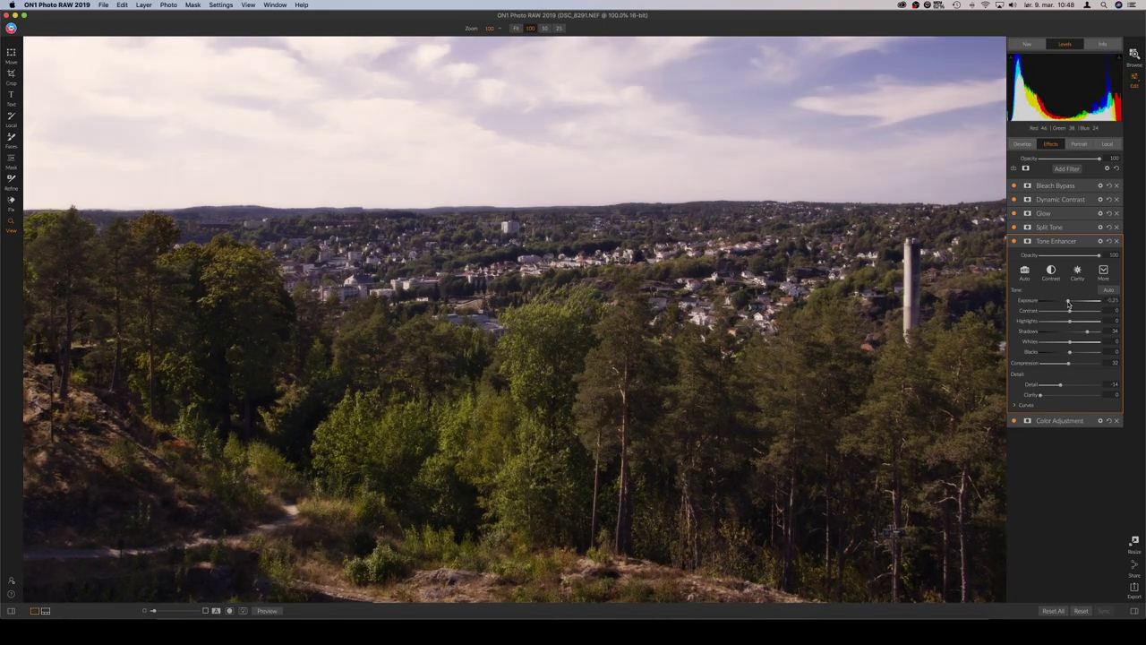
{"action": "left_click", "coordinate": [1061, 241]}
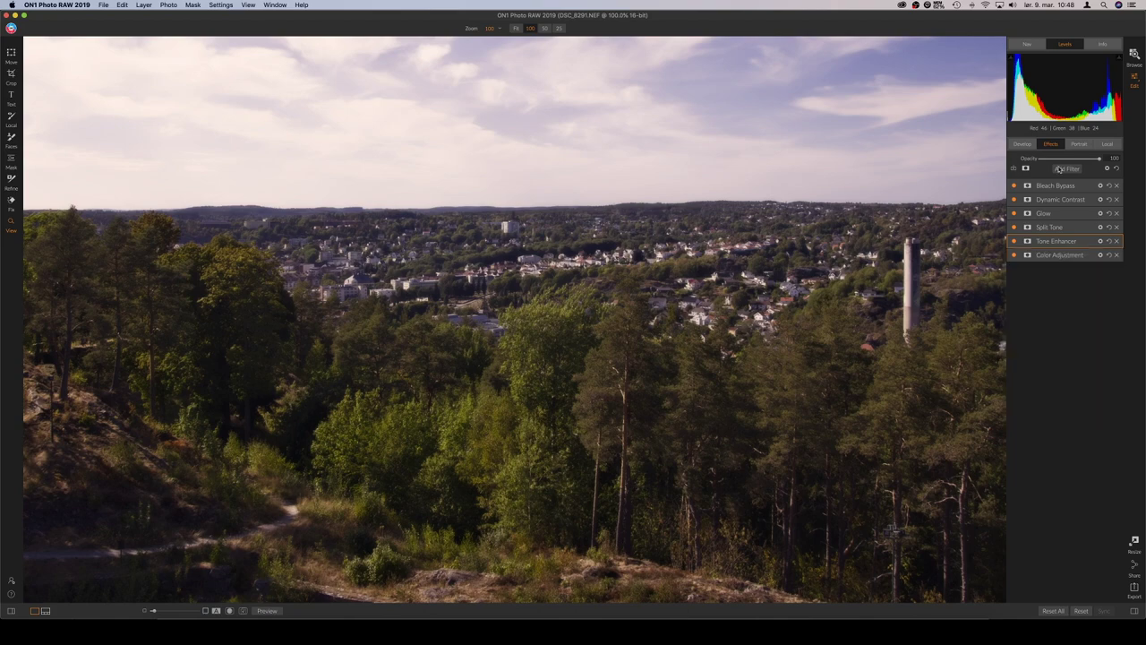
Step: Add a Color Enhancer filter with temperature warmed to about 20
{"action": "left_click", "coordinate": [1059, 169]}
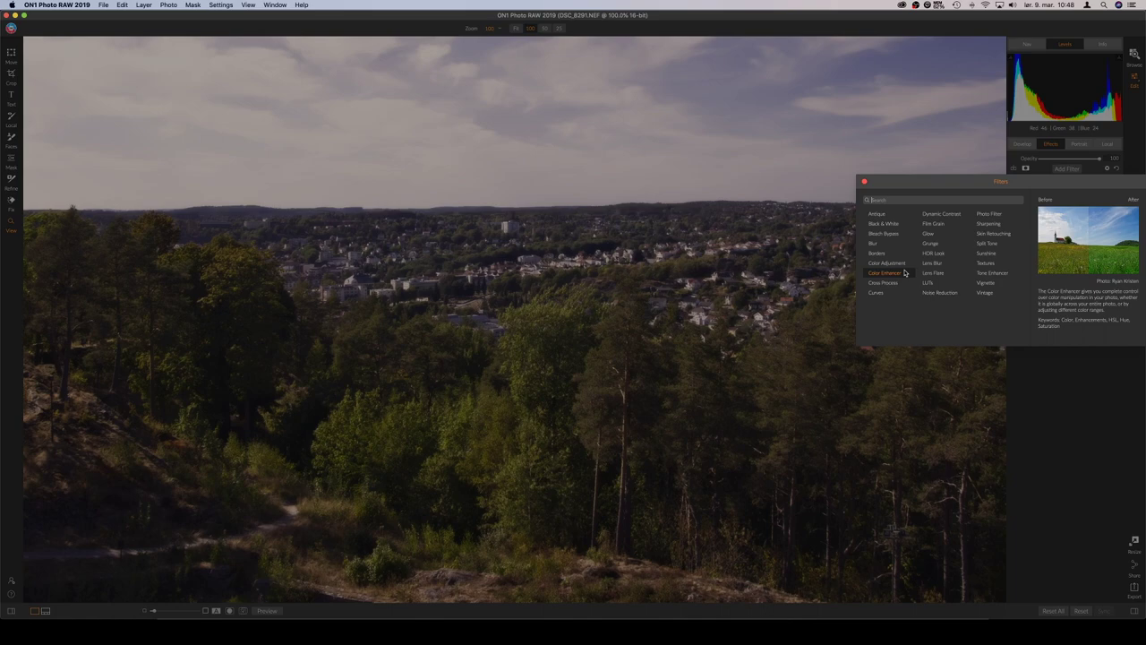
{"action": "left_click", "coordinate": [906, 265]}
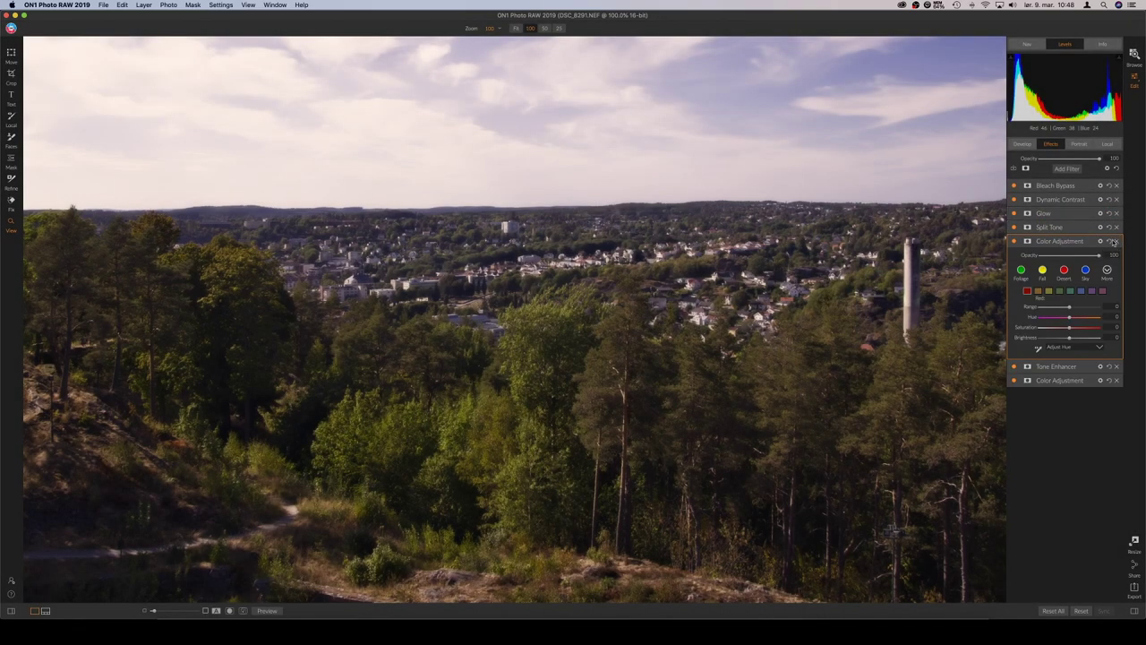
{"action": "left_click", "coordinate": [1115, 241]}
{"action": "left_click", "coordinate": [1067, 169]}
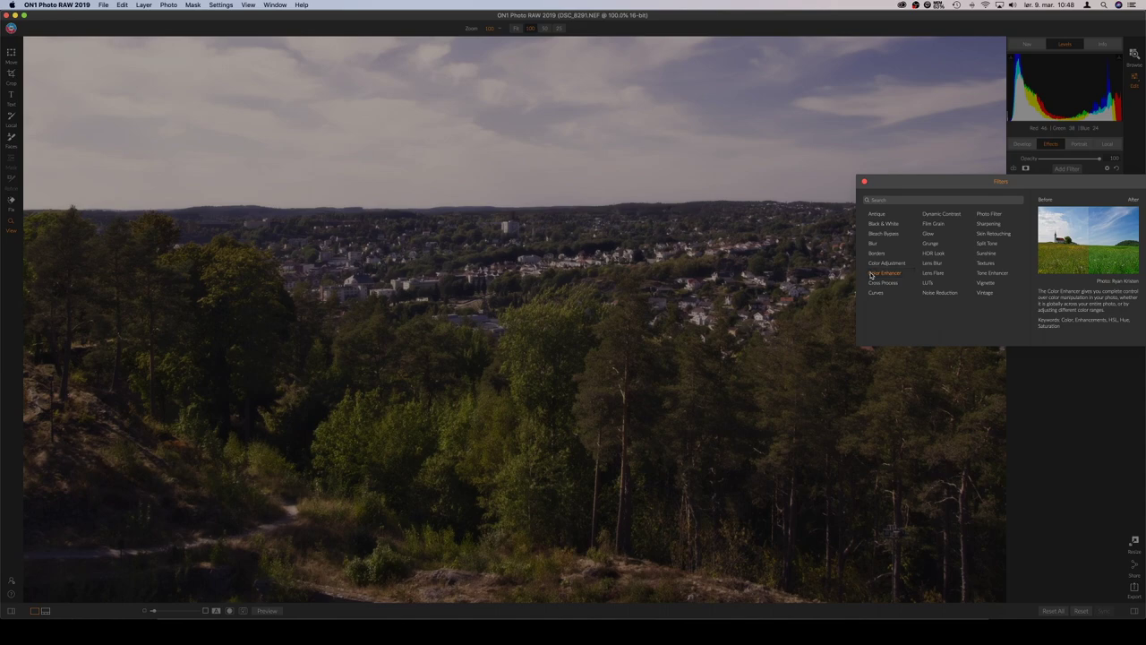
{"action": "left_click", "coordinate": [873, 274]}
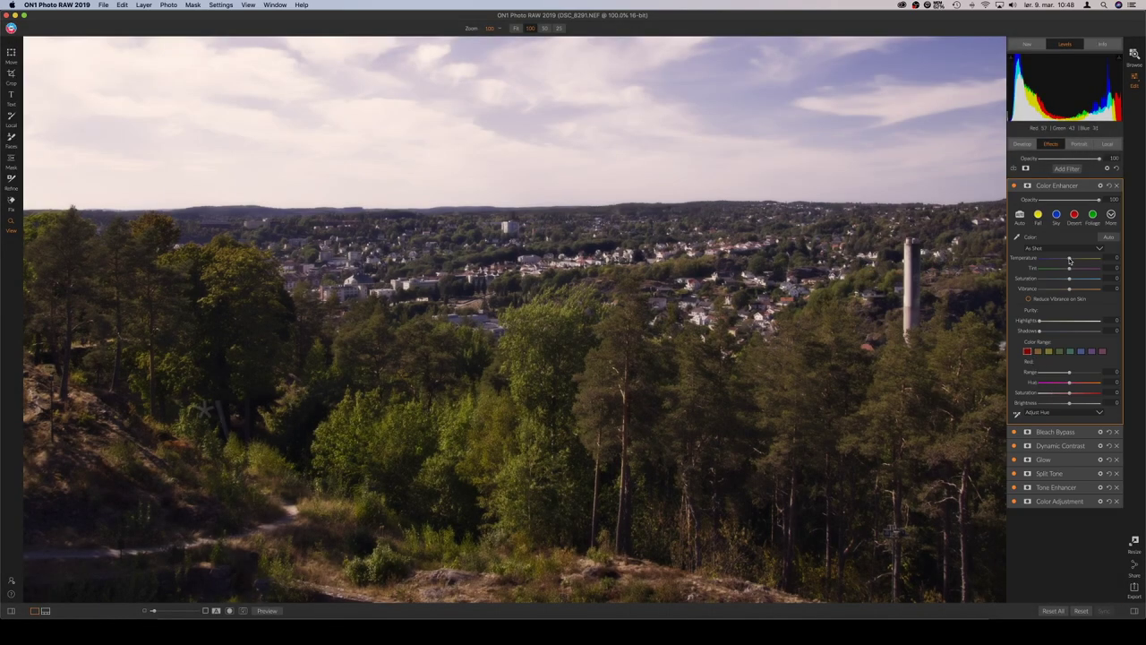
{"action": "left_click_drag", "start_coordinate": [1070, 258], "coordinate": [1078, 258]}
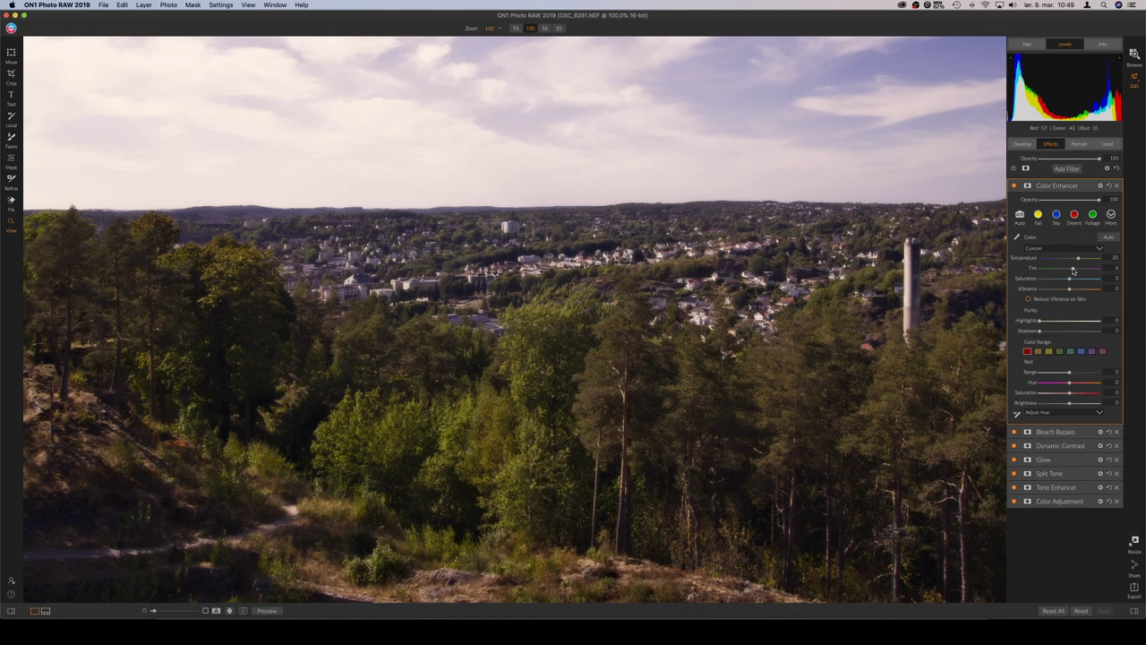
{"action": "left_click", "coordinate": [1086, 185]}
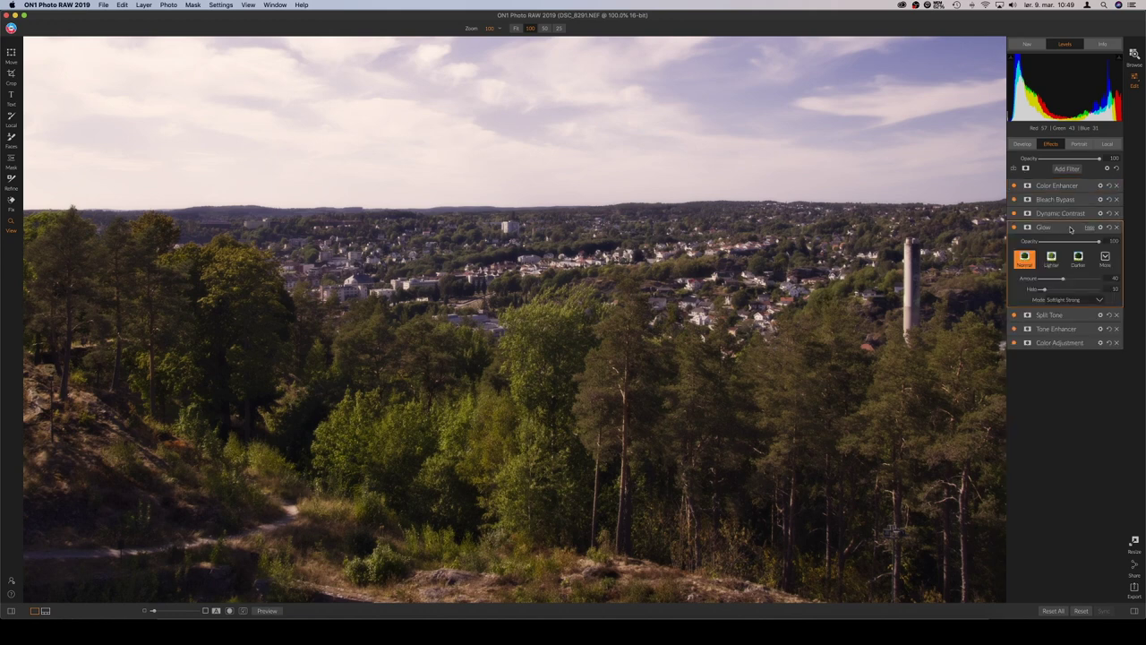
Step: Nudge the Glow amount to 41
{"action": "left_click", "coordinate": [1088, 228]}
{"action": "left_click_drag", "start_coordinate": [1063, 280], "coordinate": [1064, 280]}
{"action": "left_click", "coordinate": [1057, 185]}
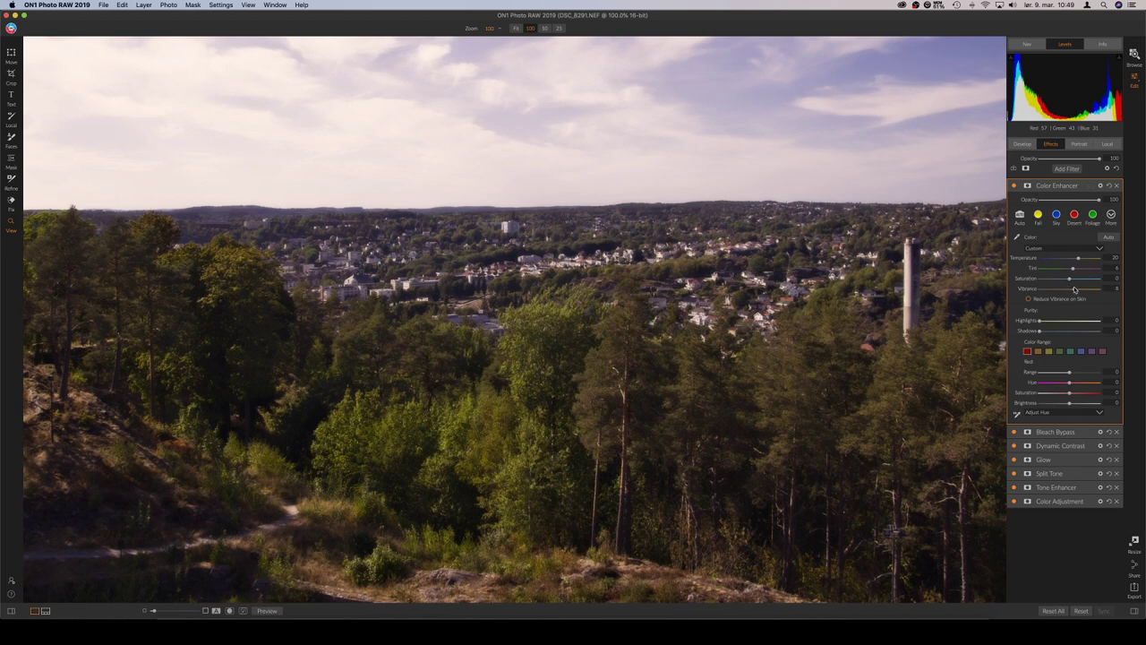
{"action": "left_click", "coordinate": [1061, 186]}
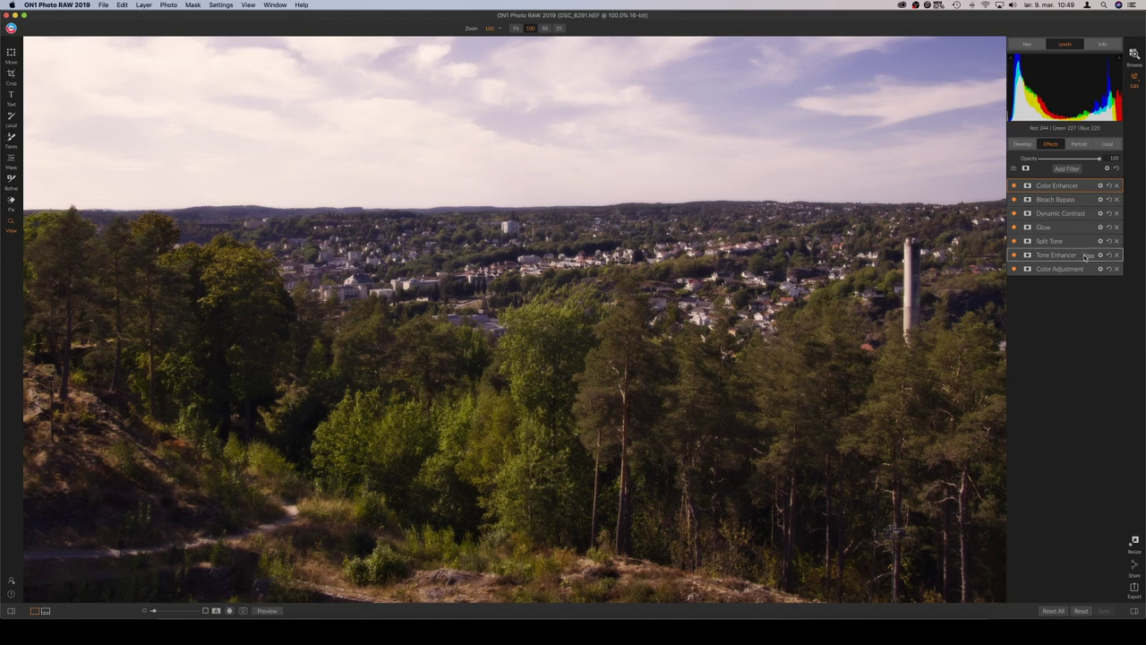
Step: Pull the Tone Enhancer highlights down to -44 to recover the bright sky
{"action": "left_click", "coordinate": [1087, 257]}
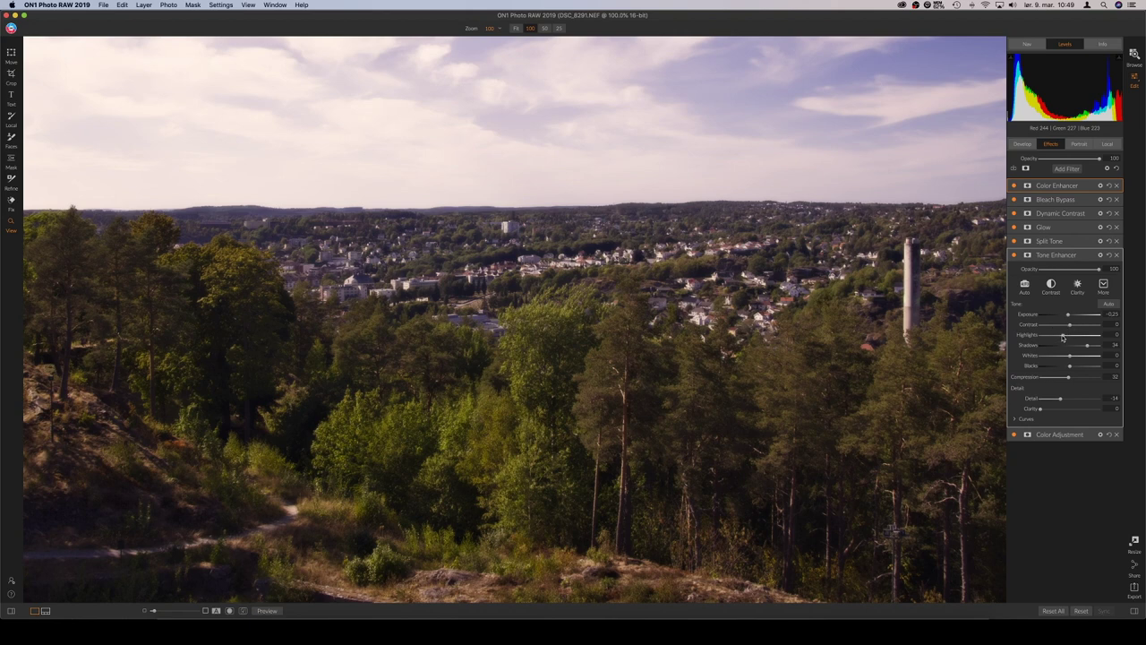
{"action": "left_click_drag", "start_coordinate": [1063, 336], "coordinate": [1066, 338]}
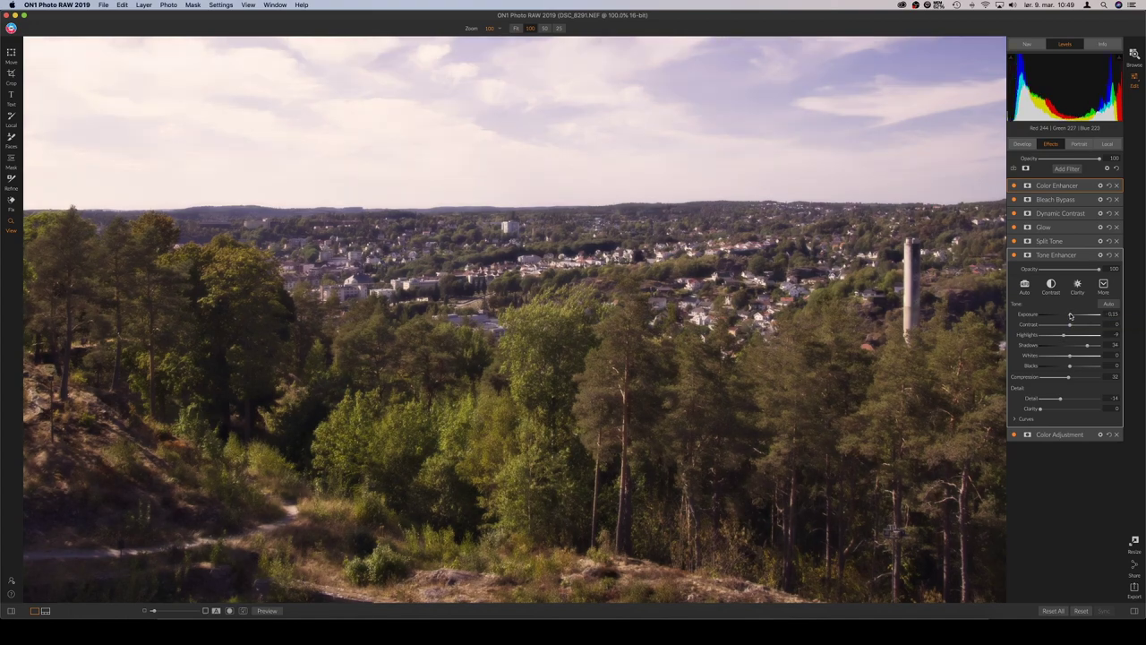
{"action": "left_click_drag", "start_coordinate": [1064, 334], "coordinate": [1053, 337]}
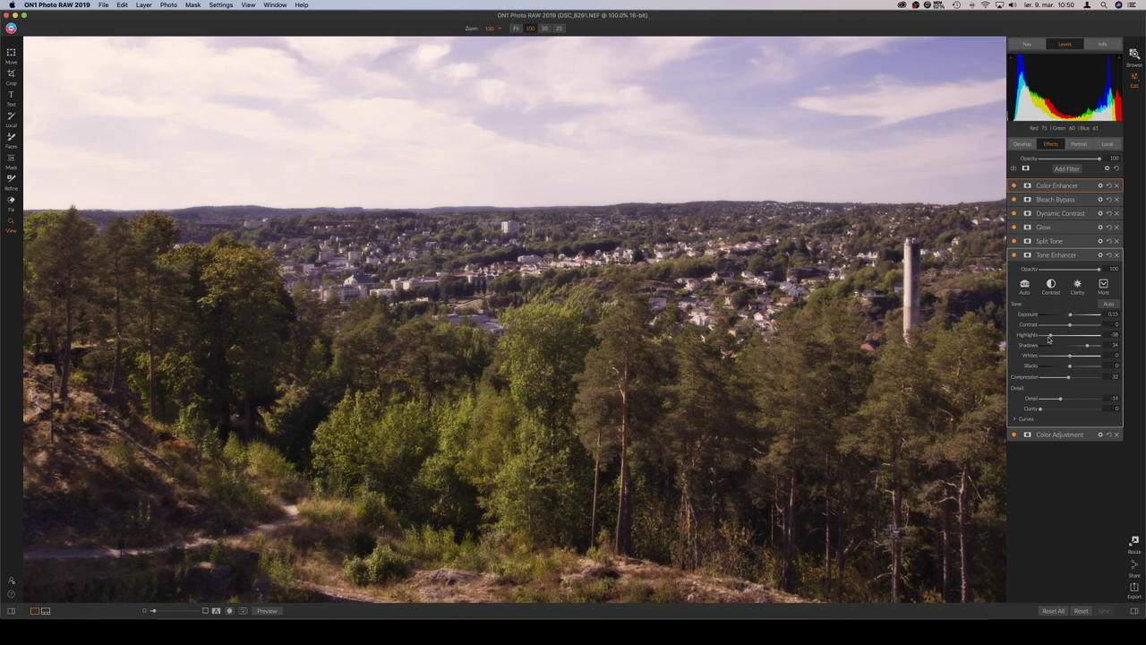
{"action": "left_click_drag", "start_coordinate": [1049, 338], "coordinate": [1048, 340]}
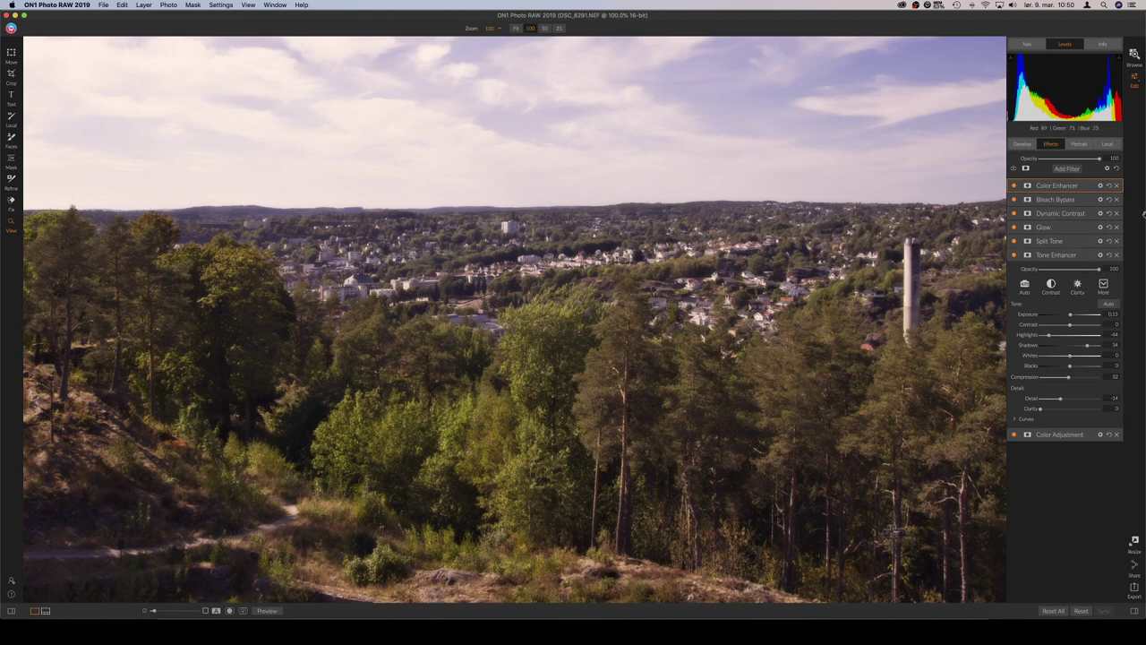
Step: Lower the Develop Haze to about -13, then go back to the effect filters
{"action": "left_click", "coordinate": [1024, 144]}
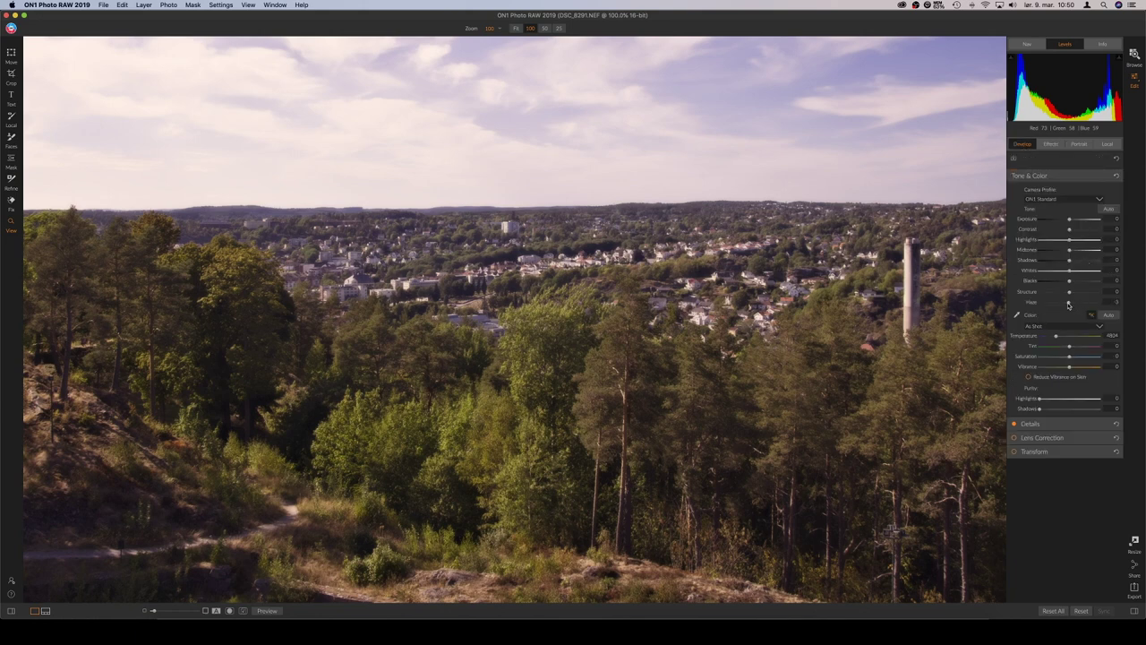
{"action": "left_click_drag", "start_coordinate": [1068, 304], "coordinate": [1066, 306]}
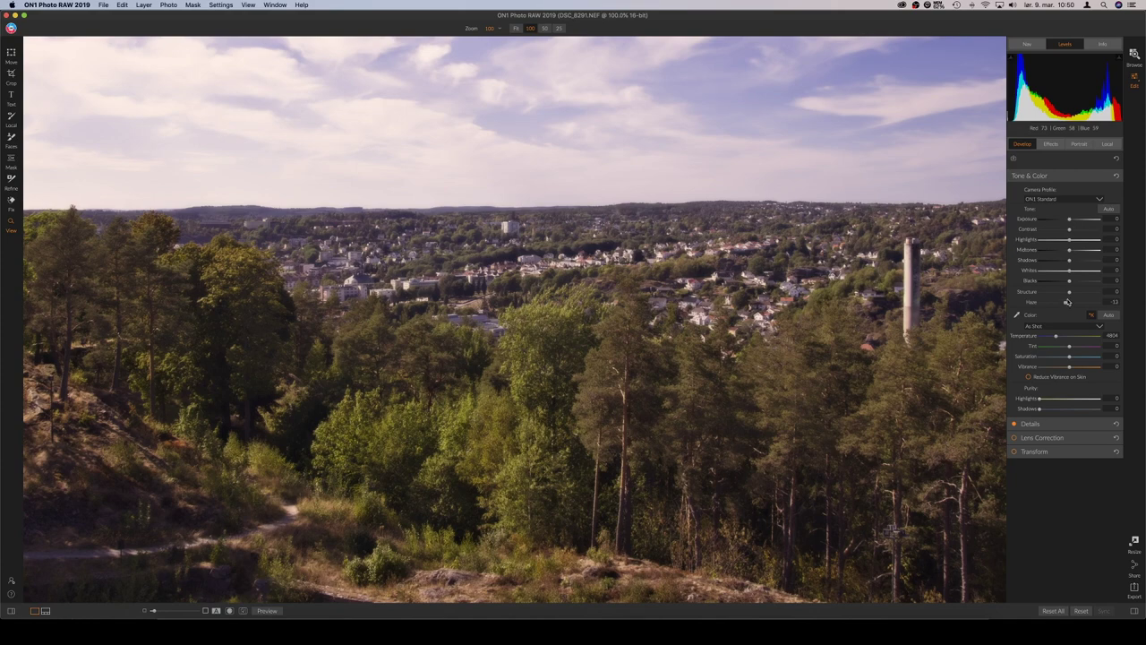
{"action": "left_click", "coordinate": [1052, 144]}
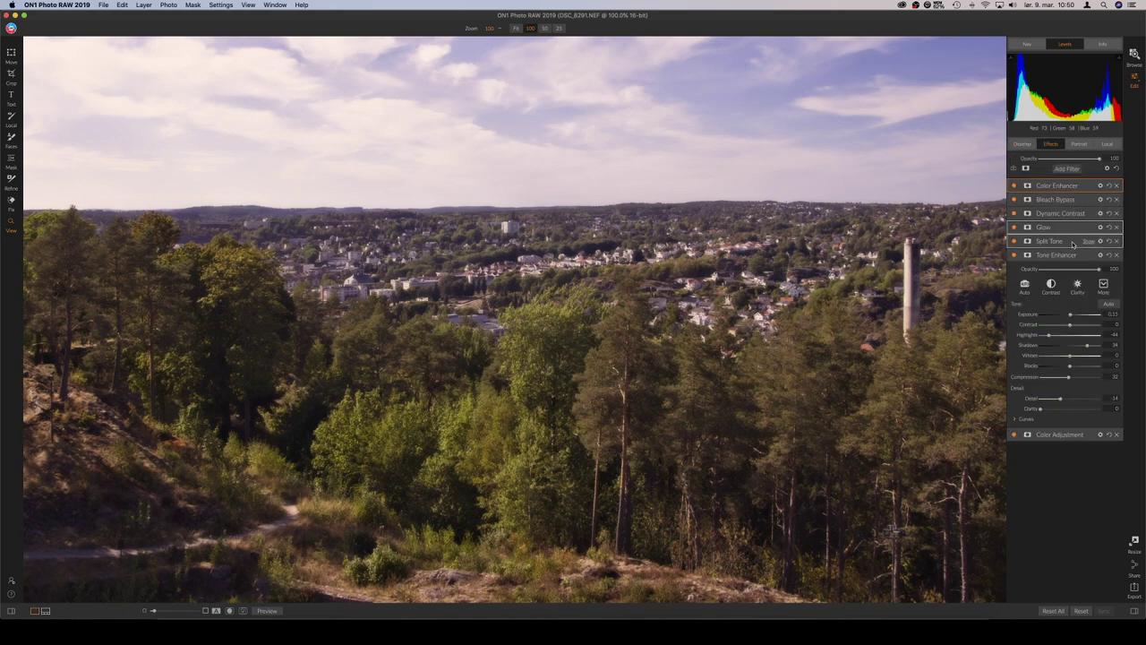
Step: Raise Tone Enhancer Shadows to 50, reset Detail to zero and cut Compression from 32 to 11
{"action": "left_click_drag", "start_coordinate": [1091, 347], "coordinate": [1077, 331]}
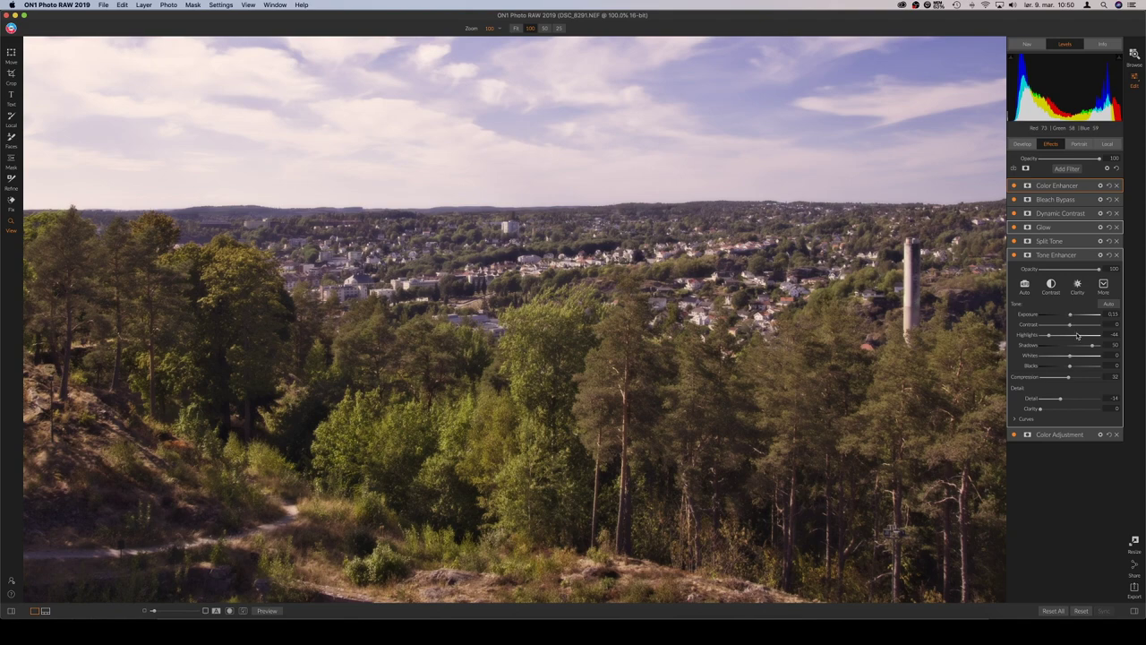
{"action": "double_click", "coordinate": [1030, 400]}
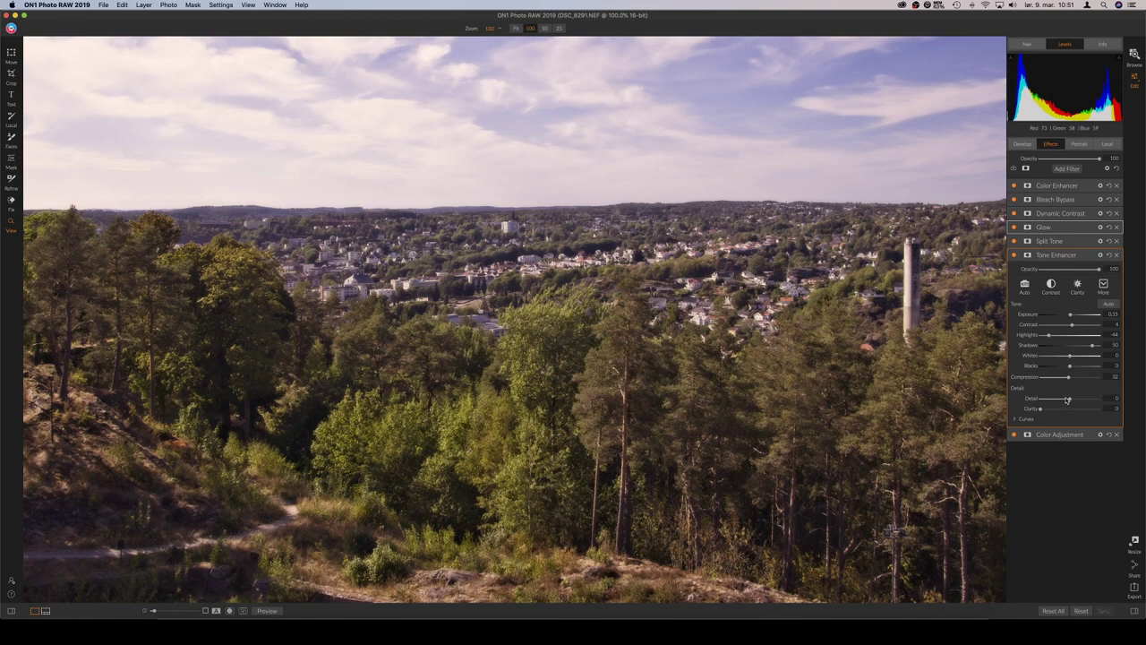
{"action": "left_click_drag", "start_coordinate": [1068, 377], "coordinate": [1053, 378]}
Step: Soften Dynamic Contrast (Large 3, Medium and Small -17) and delete the Split Tone filter
{"action": "left_click", "coordinate": [1063, 214]}
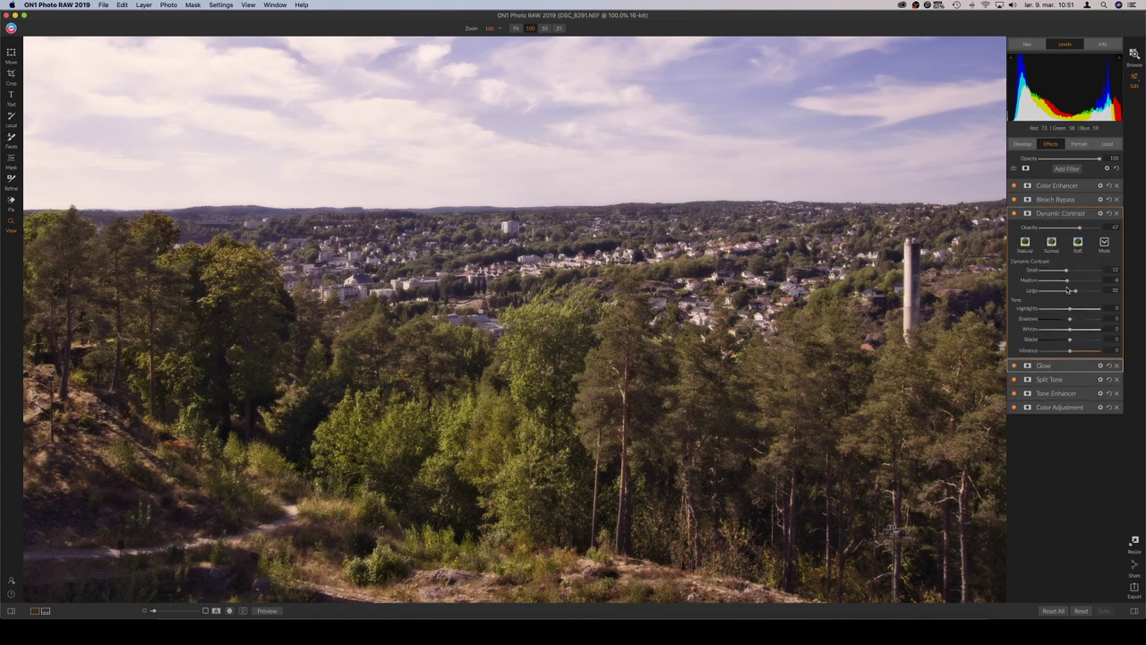
{"action": "left_click_drag", "start_coordinate": [1072, 292], "coordinate": [1069, 291]}
{"action": "left_click_drag", "start_coordinate": [1066, 281], "coordinate": [1065, 273]}
{"action": "left_click", "coordinate": [1014, 379]}
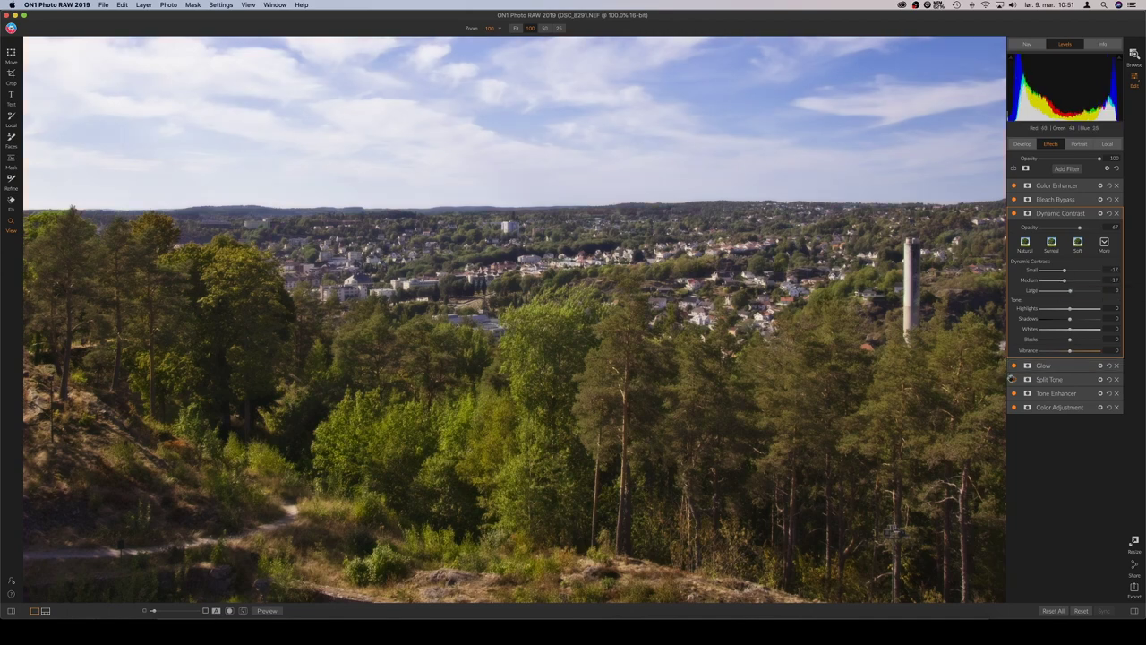
{"action": "left_click", "coordinate": [1117, 380]}
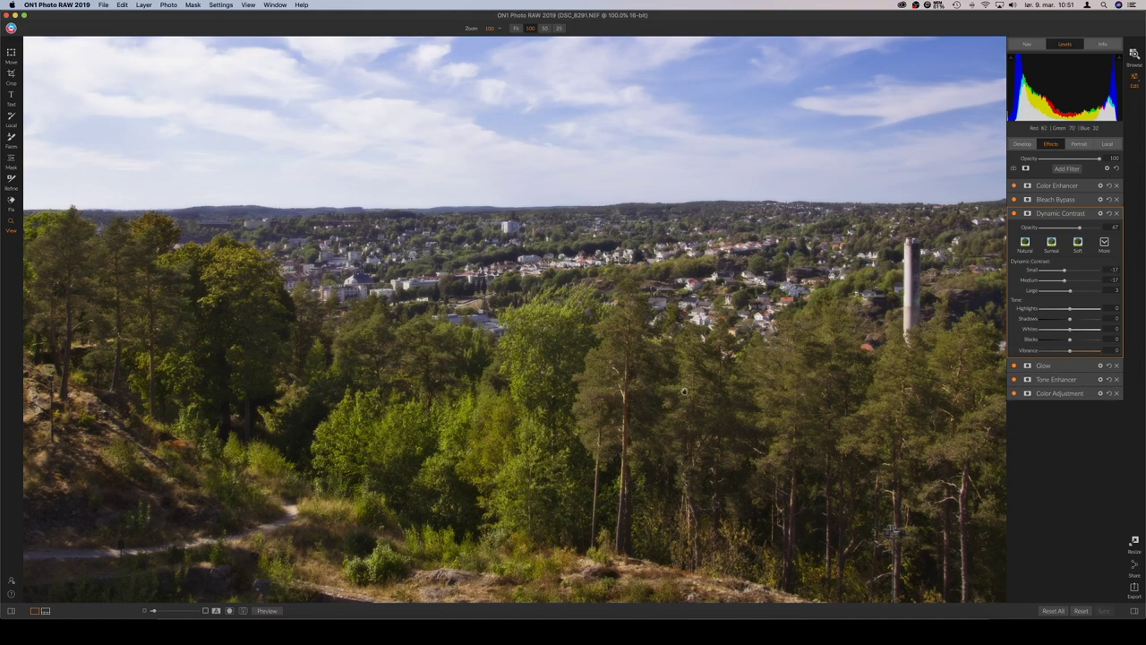
Step: In Color Adjustment, lower the Yellow saturation to 4
{"action": "left_click", "coordinate": [1075, 393]}
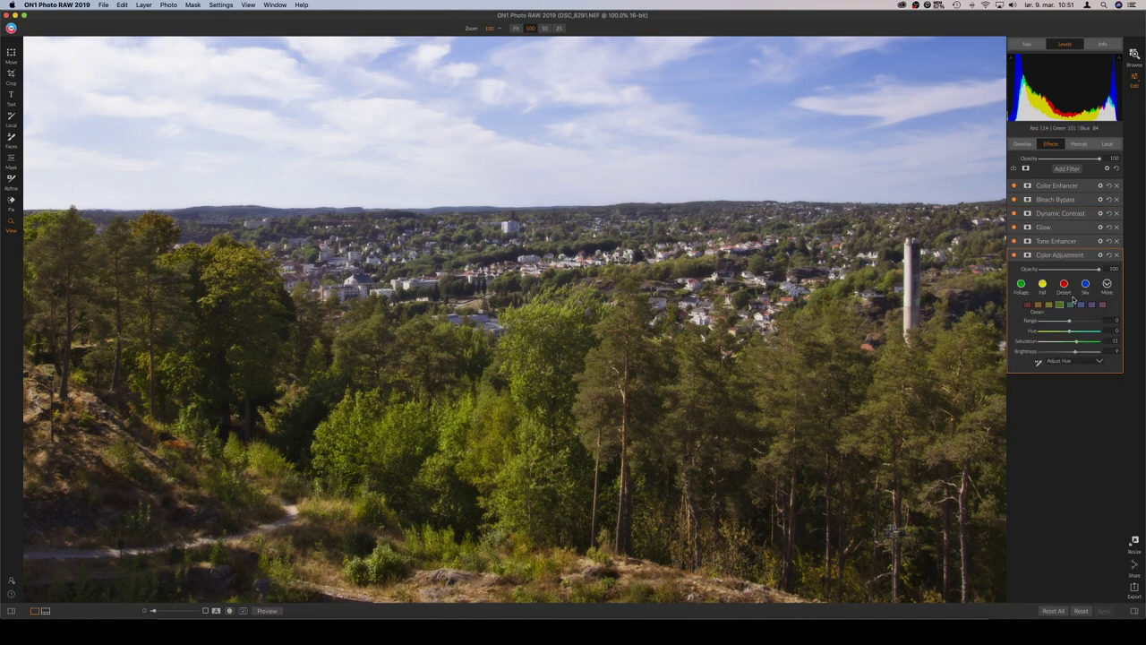
{"action": "left_click", "coordinate": [1049, 305]}
{"action": "left_click", "coordinate": [1072, 343]}
{"action": "left_click", "coordinate": [1067, 168]}
Step: Add a Big Soft Vignette with brightness about -43, size 35 and feather 100
{"action": "left_click", "coordinate": [1000, 285]}
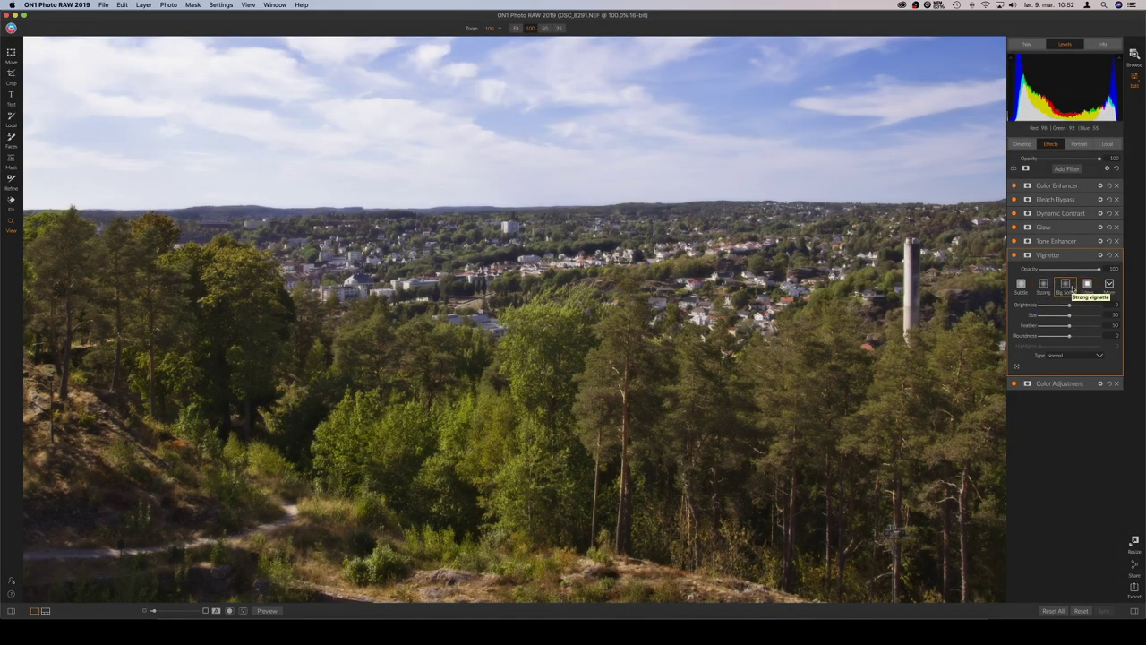
{"action": "left_click", "coordinate": [1065, 284]}
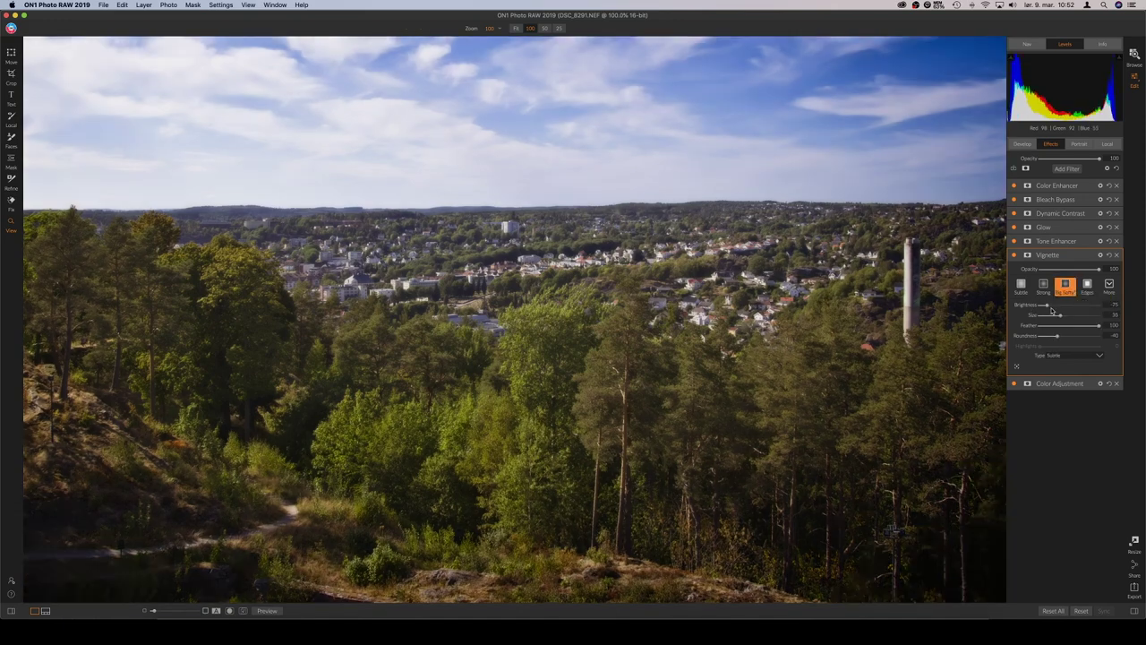
{"action": "left_click_drag", "start_coordinate": [1051, 311], "coordinate": [1047, 309]}
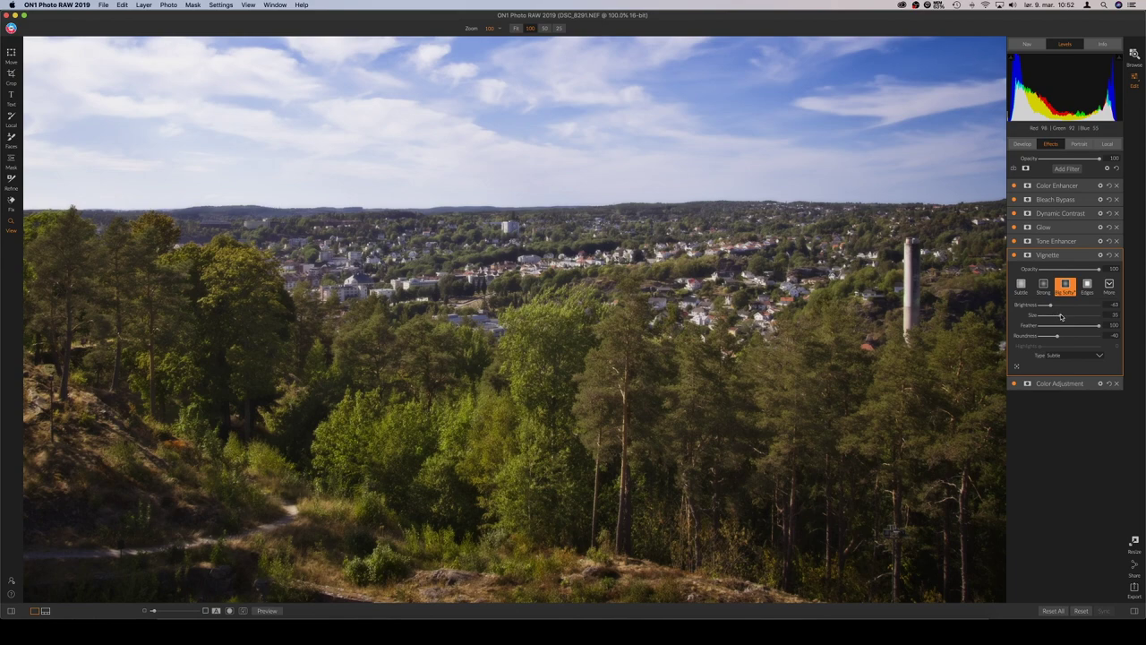
{"action": "left_click_drag", "start_coordinate": [1062, 317], "coordinate": [1039, 326]}
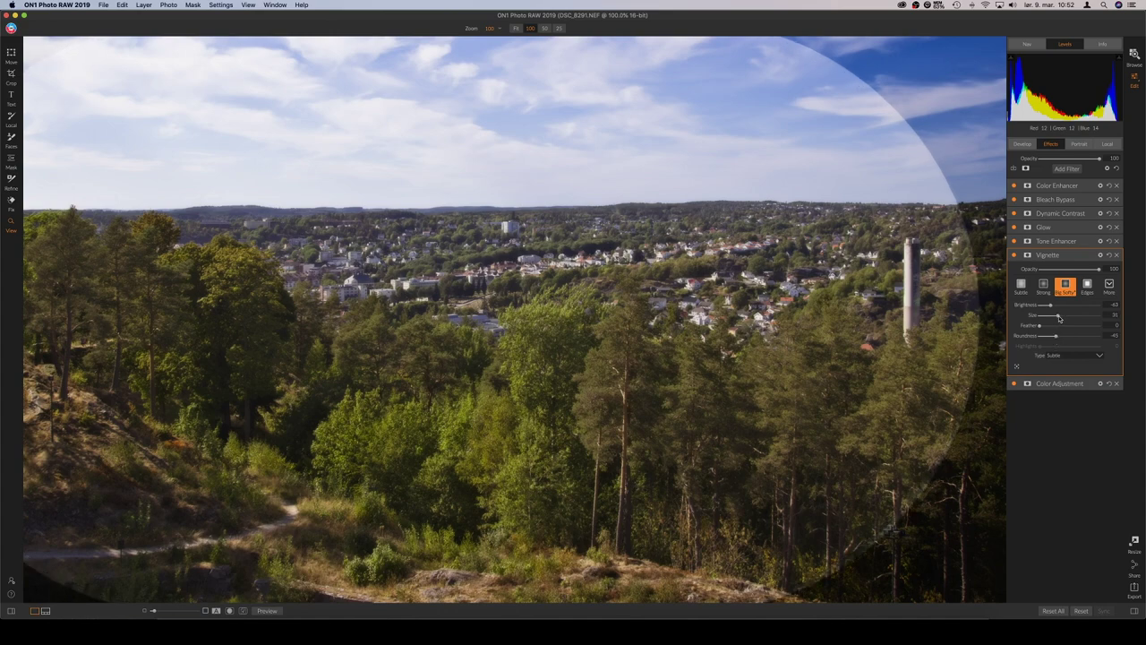
{"action": "left_click_drag", "start_coordinate": [1059, 318], "coordinate": [1057, 318]}
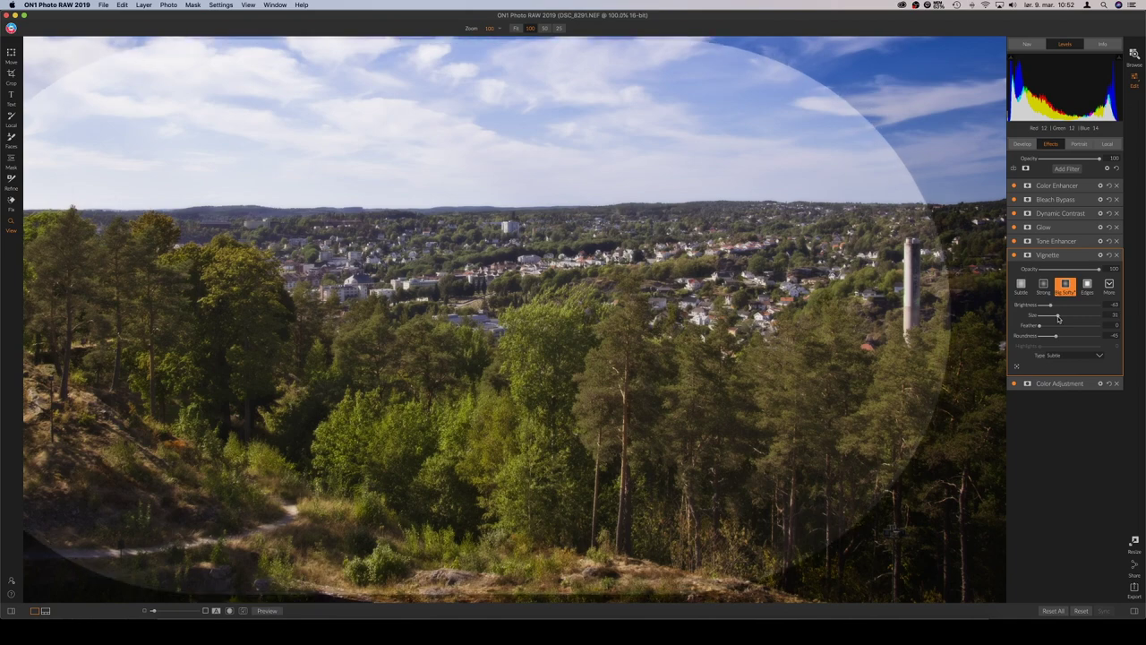
{"action": "left_click_drag", "start_coordinate": [1040, 325], "coordinate": [1134, 330]}
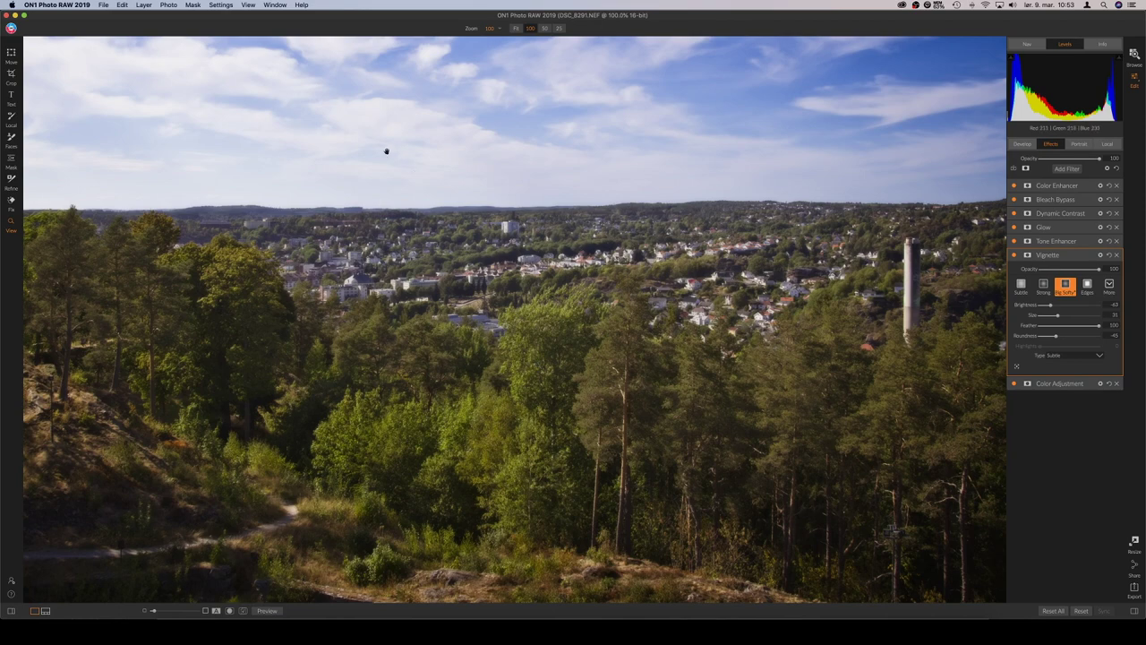
{"action": "left_click", "coordinate": [218, 5]}
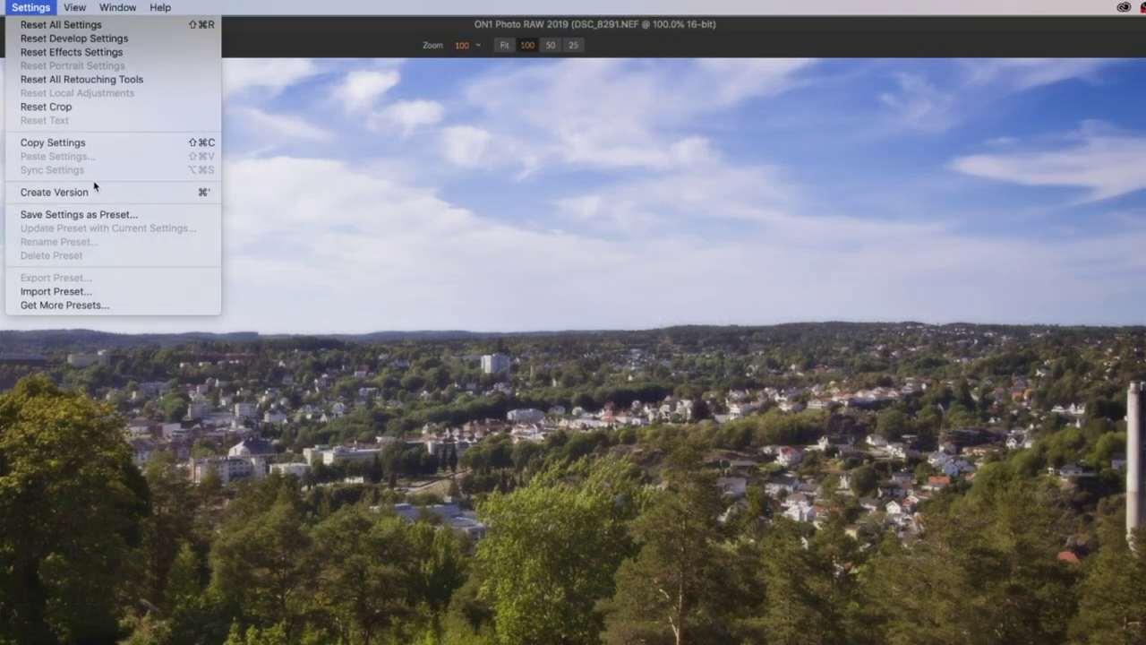
Step: Save a 'Warm Mid Day' preset in Demo ON1 with Develop and Effects settings included
{"action": "left_click", "coordinate": [129, 215]}
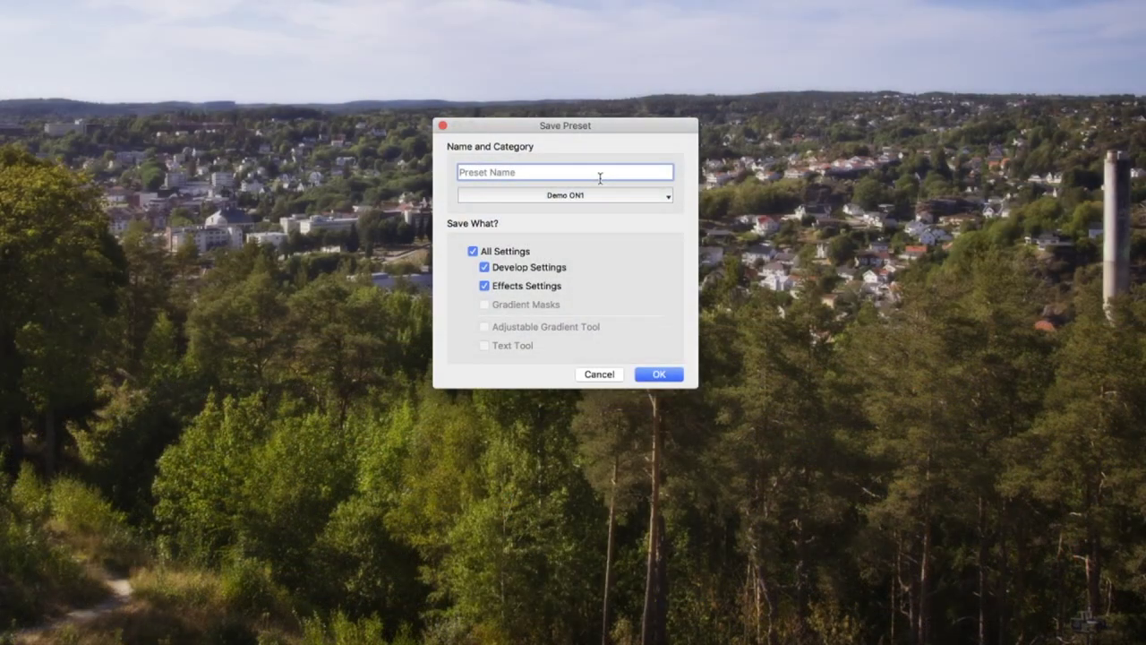
{"action": "type", "text": "Warm Mid Day"}
{"action": "left_click", "coordinate": [553, 195]}
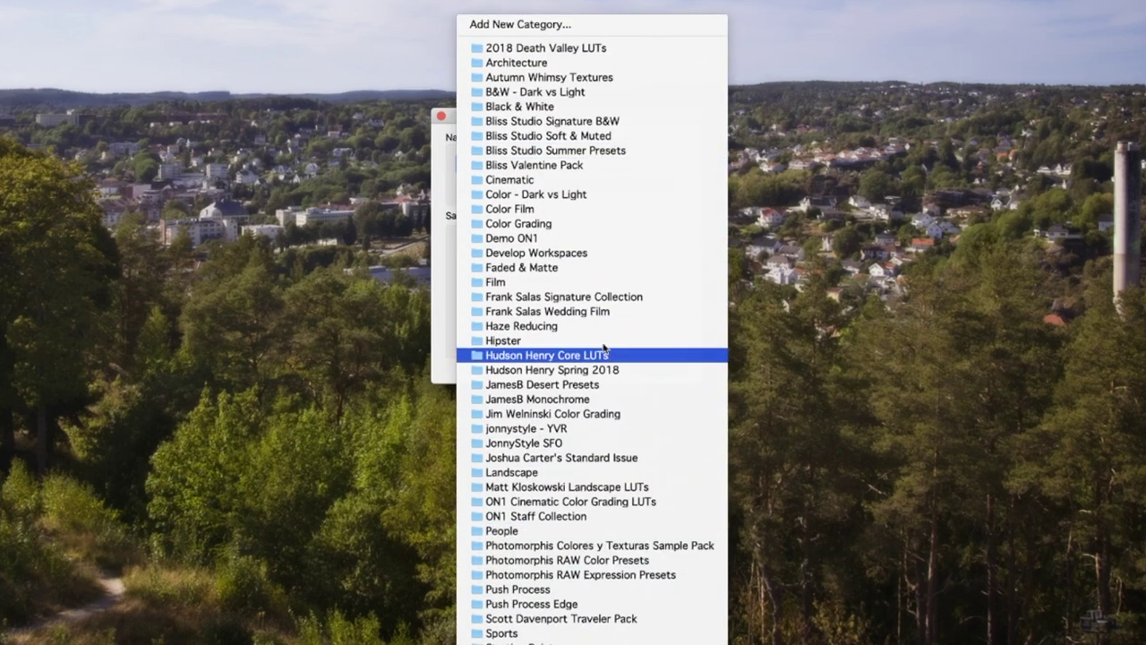
{"action": "left_click", "coordinate": [447, 328]}
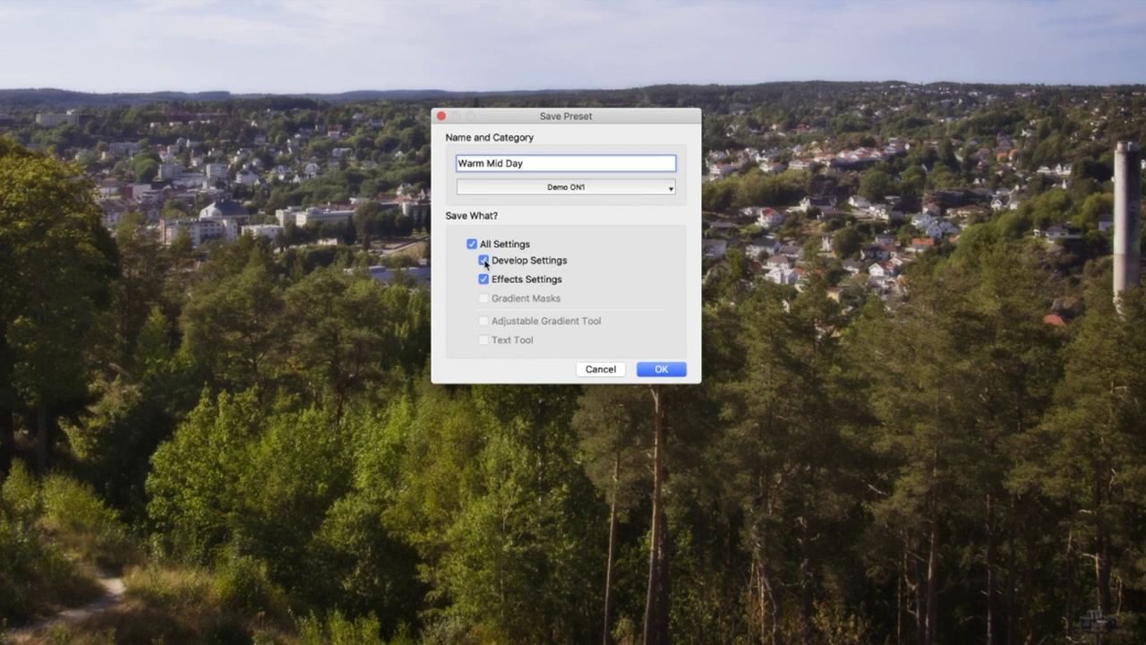
{"action": "left_click", "coordinate": [484, 260]}
{"action": "left_click", "coordinate": [484, 261]}
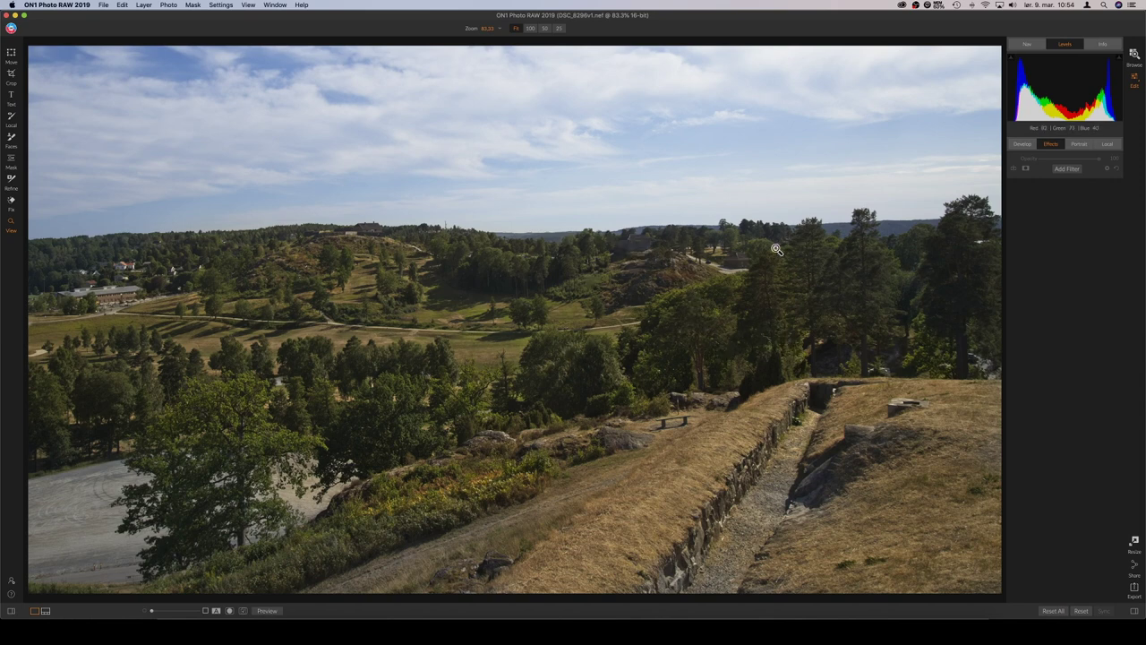
Step: Delete the leftover local Adjustment layer so the photo has no local edits
{"action": "left_click", "coordinate": [1023, 144]}
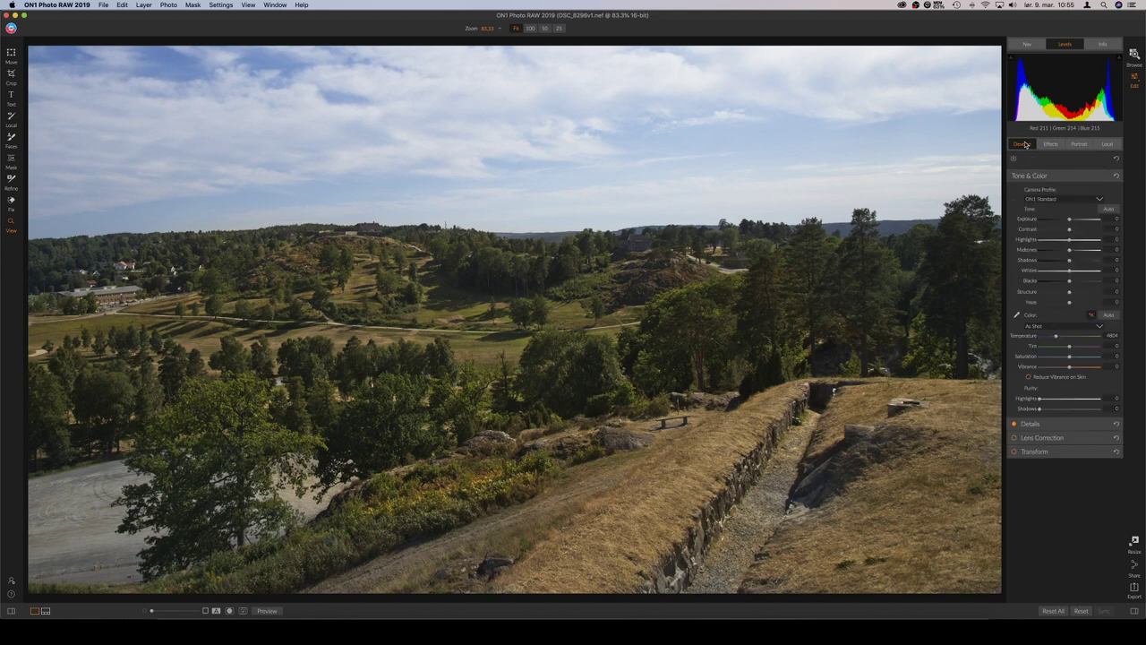
{"action": "left_click", "coordinate": [1110, 144]}
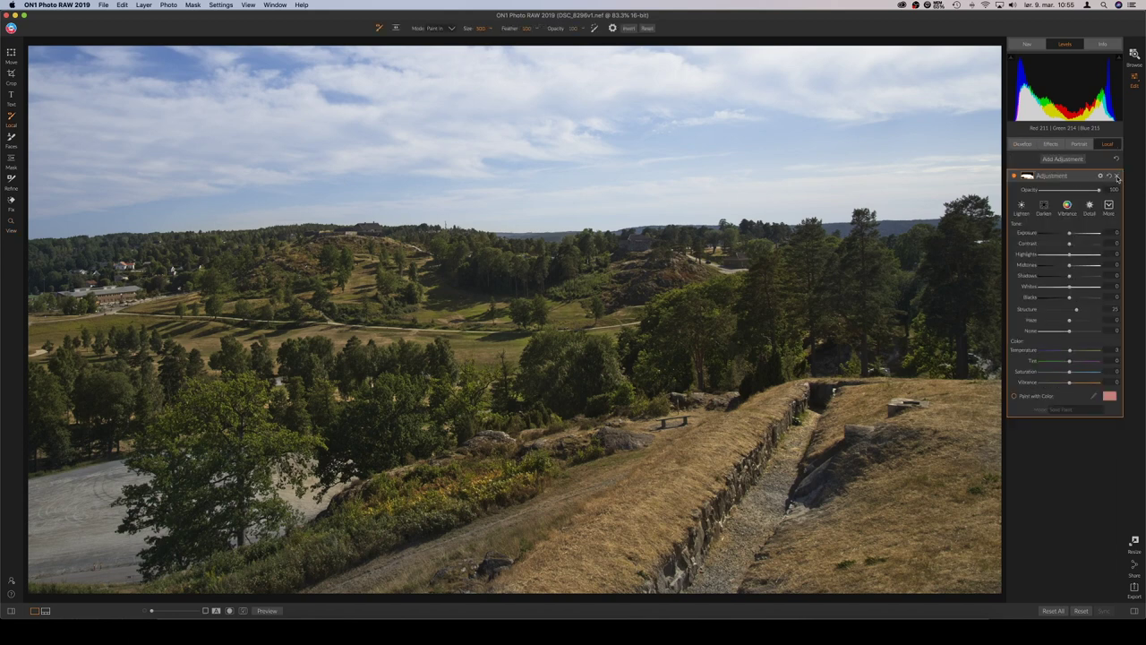
{"action": "left_click", "coordinate": [1117, 176]}
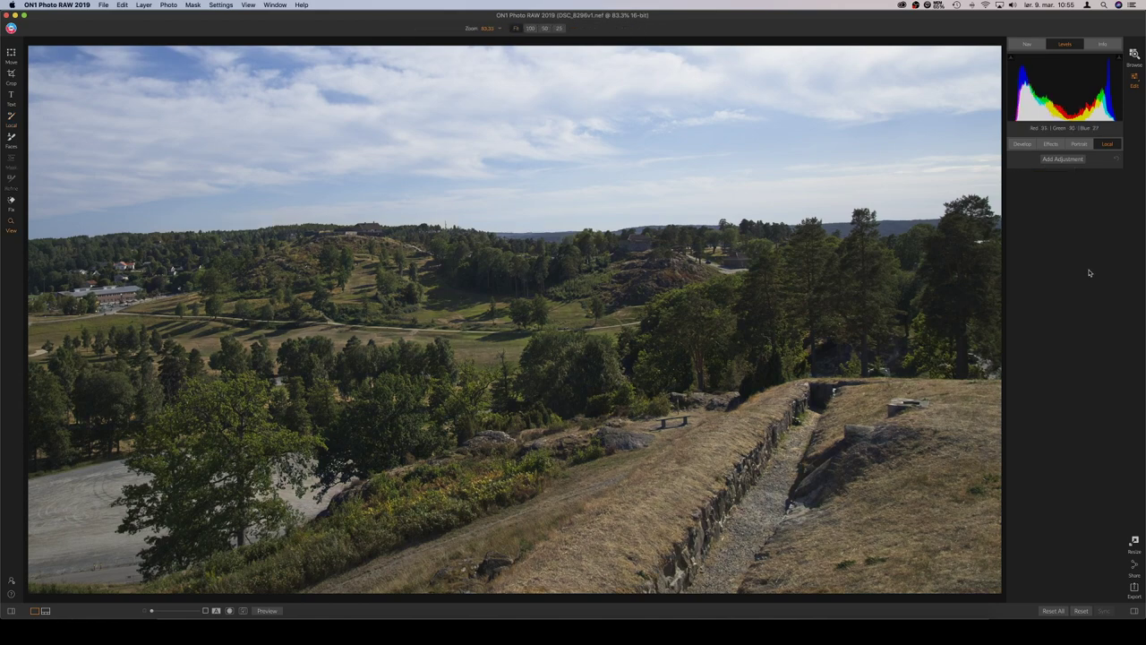
{"action": "left_click", "coordinate": [1023, 144]}
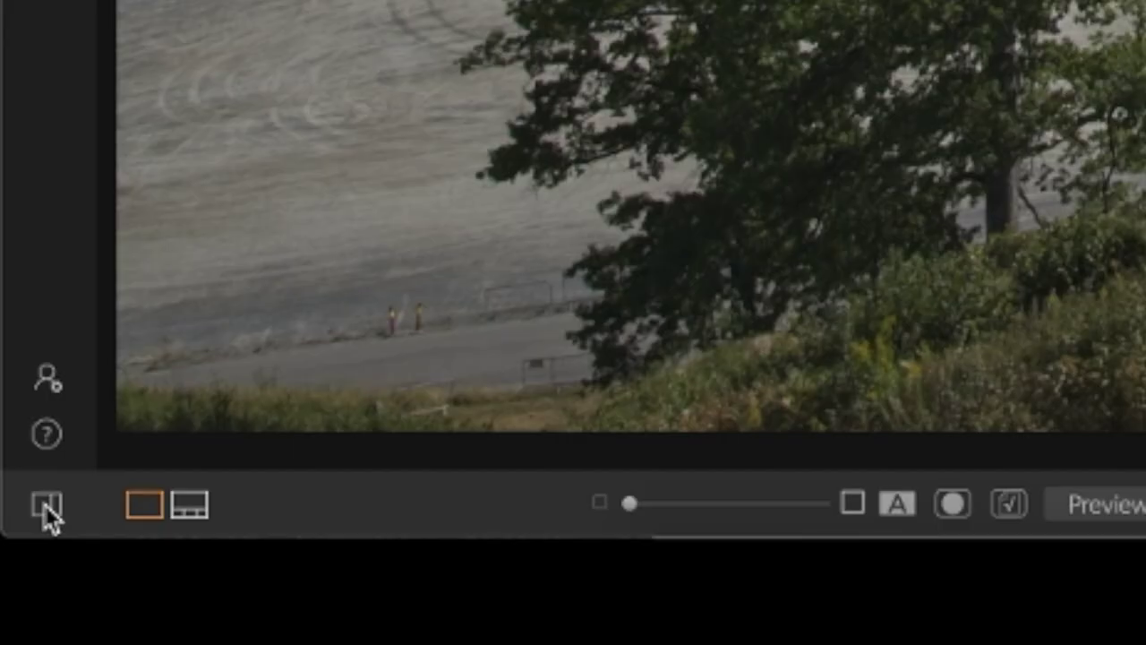
Step: Apply the Warm Mid Day preset from Demo ON1 and nudge Shadows from 25 to 27
{"action": "left_click", "coordinate": [45, 504]}
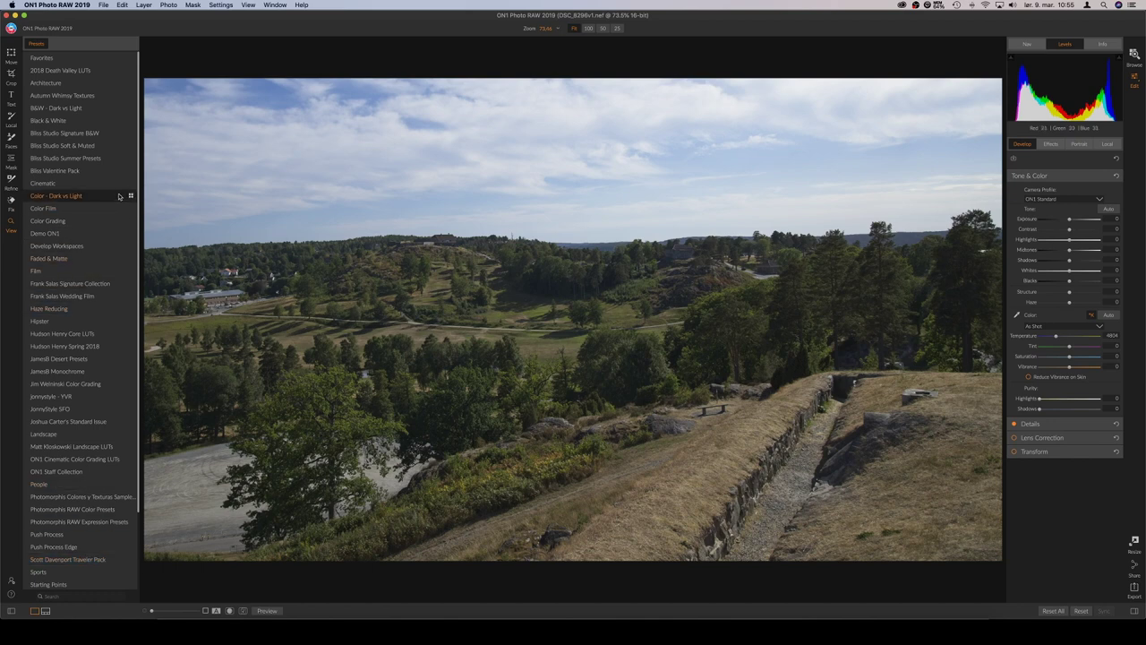
{"action": "scroll", "coordinate": [103, 245], "scroll_direction": "down", "scroll_amount": 1}
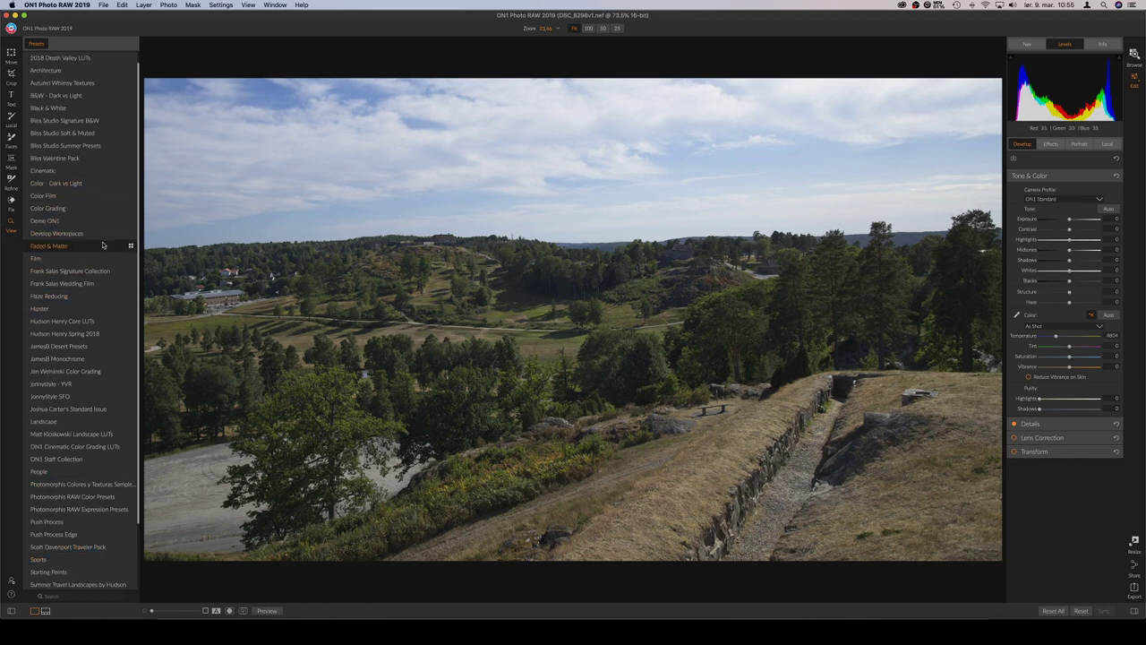
{"action": "scroll", "coordinate": [103, 243], "scroll_direction": "up", "scroll_amount": 1}
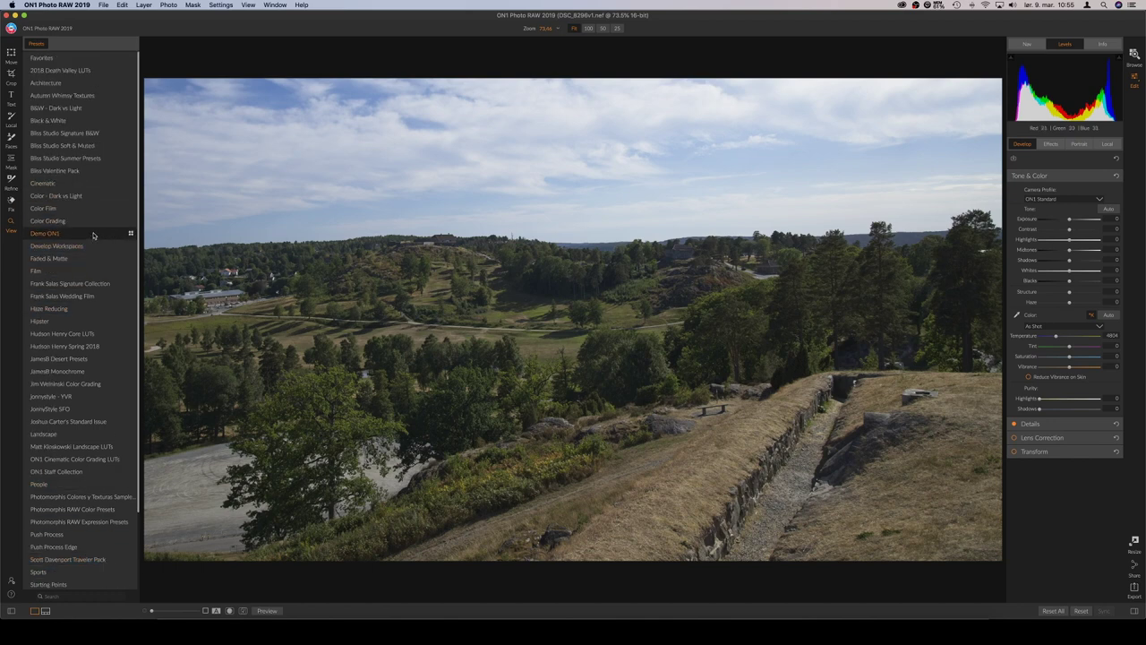
{"action": "left_click", "coordinate": [93, 235]}
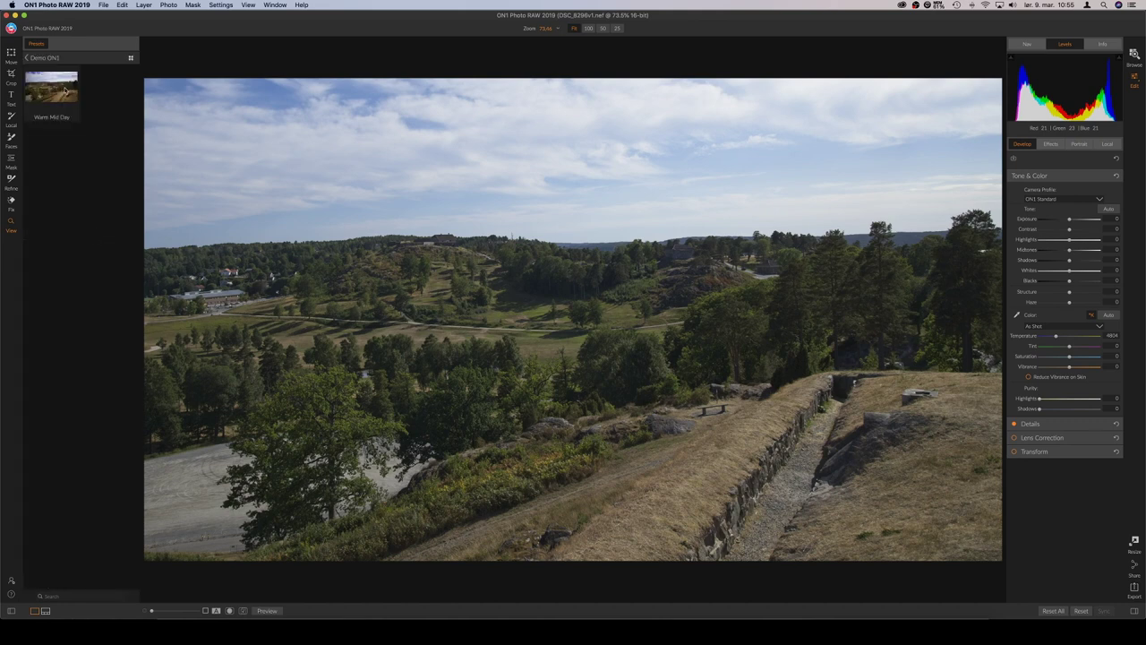
{"action": "left_click", "coordinate": [56, 89]}
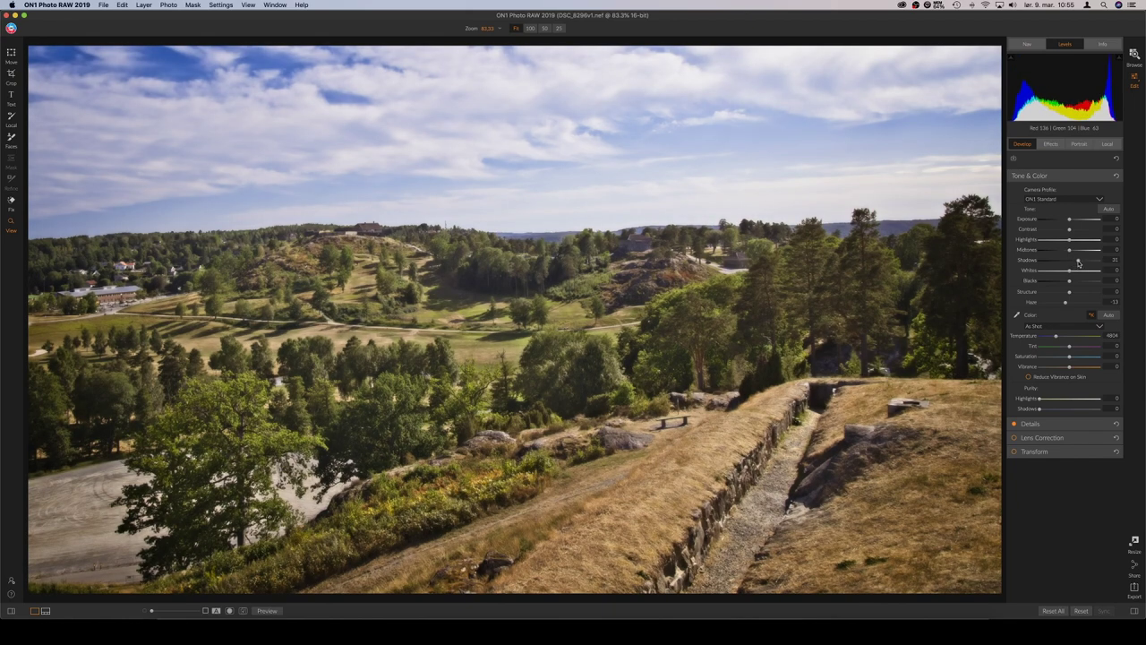
{"action": "left_click_drag", "start_coordinate": [1077, 261], "coordinate": [1078, 262]}
Step: Move to DSC_8312.NEF, apply the Warm Mid Day look, and lift Shadows to about 42
{"action": "key", "text": "Right"}
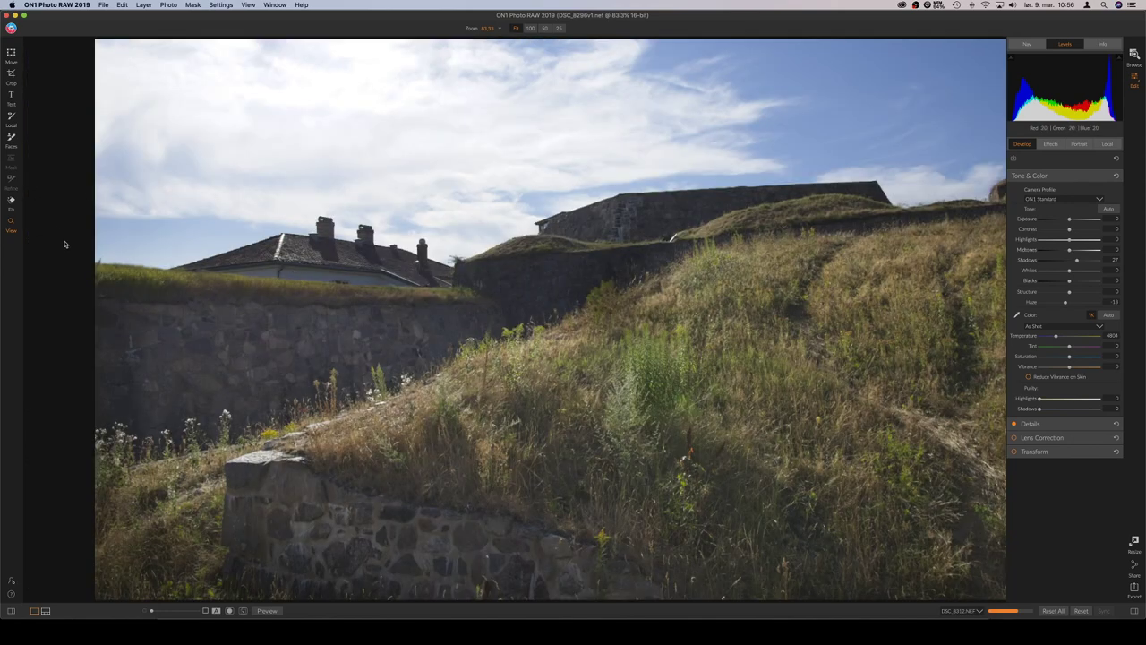
{"action": "key", "text": "super+shift+p"}
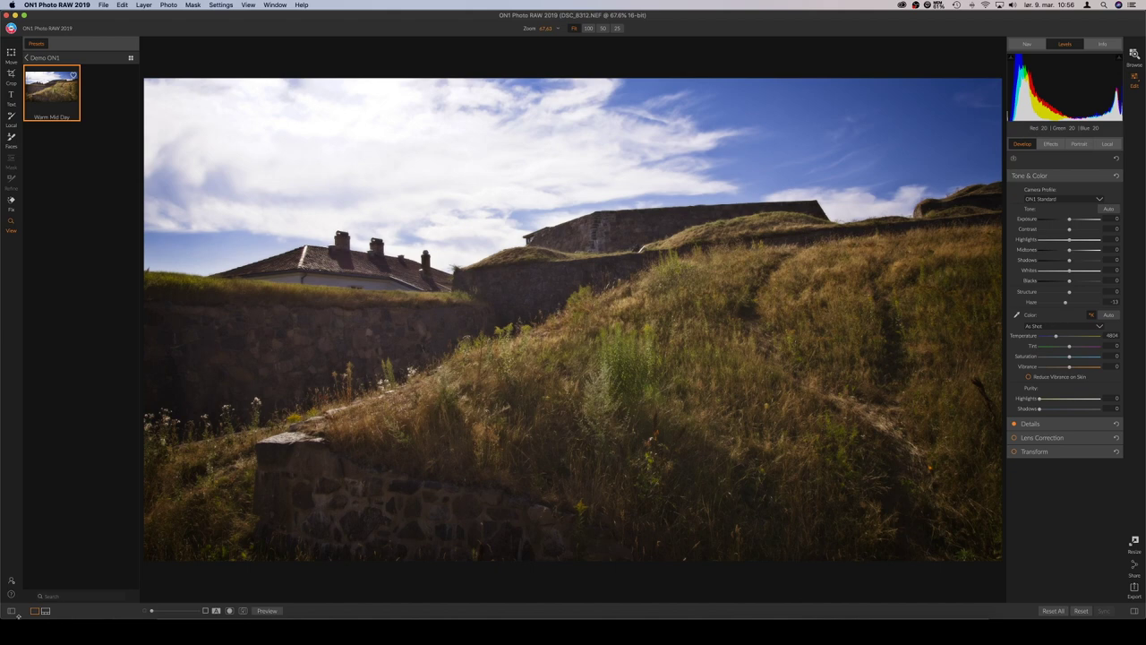
{"action": "key", "text": "super+Left"}
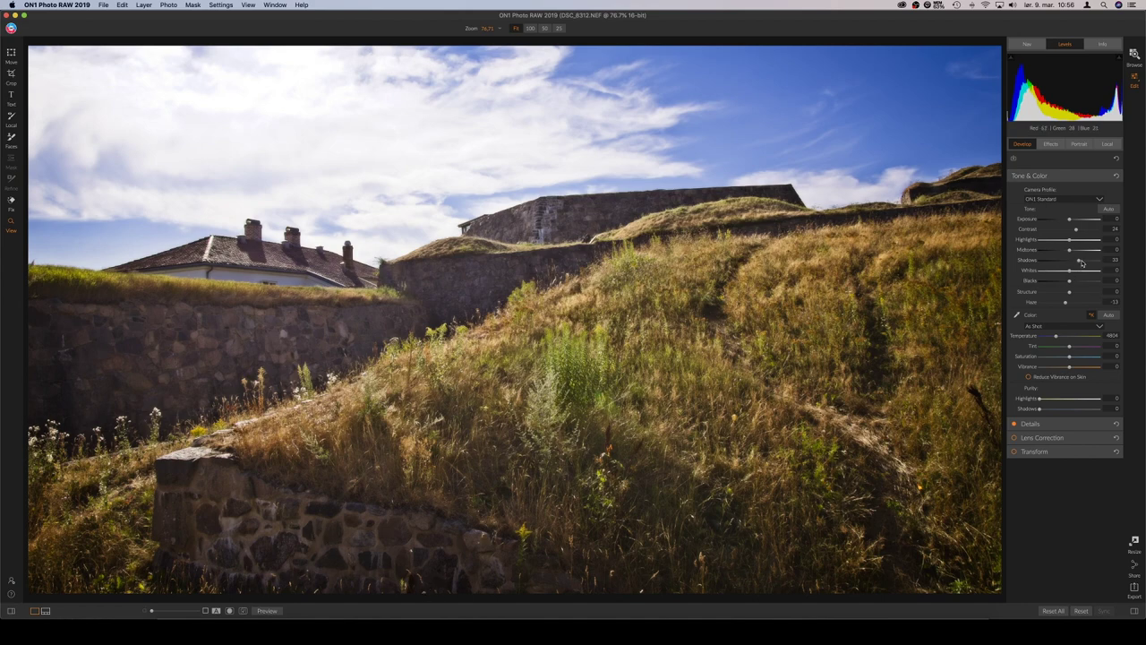
{"action": "left_click_drag", "start_coordinate": [1082, 262], "coordinate": [1089, 256]}
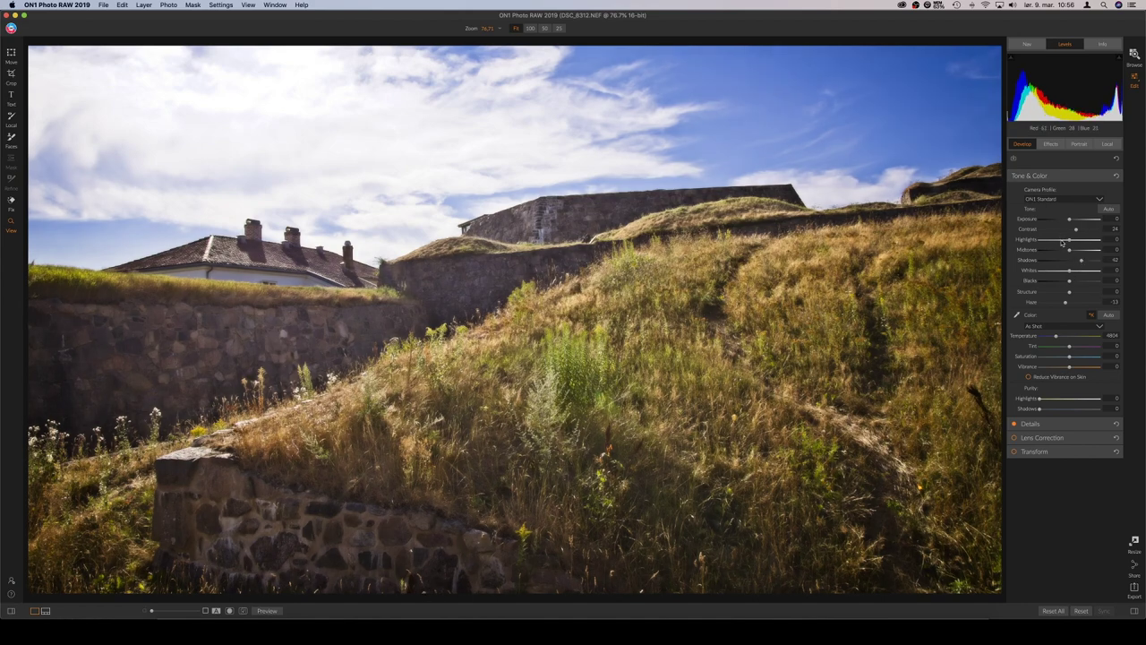
Step: Pull Highlights into negative values and deepen Blacks to -10
{"action": "left_click", "coordinate": [1062, 241]}
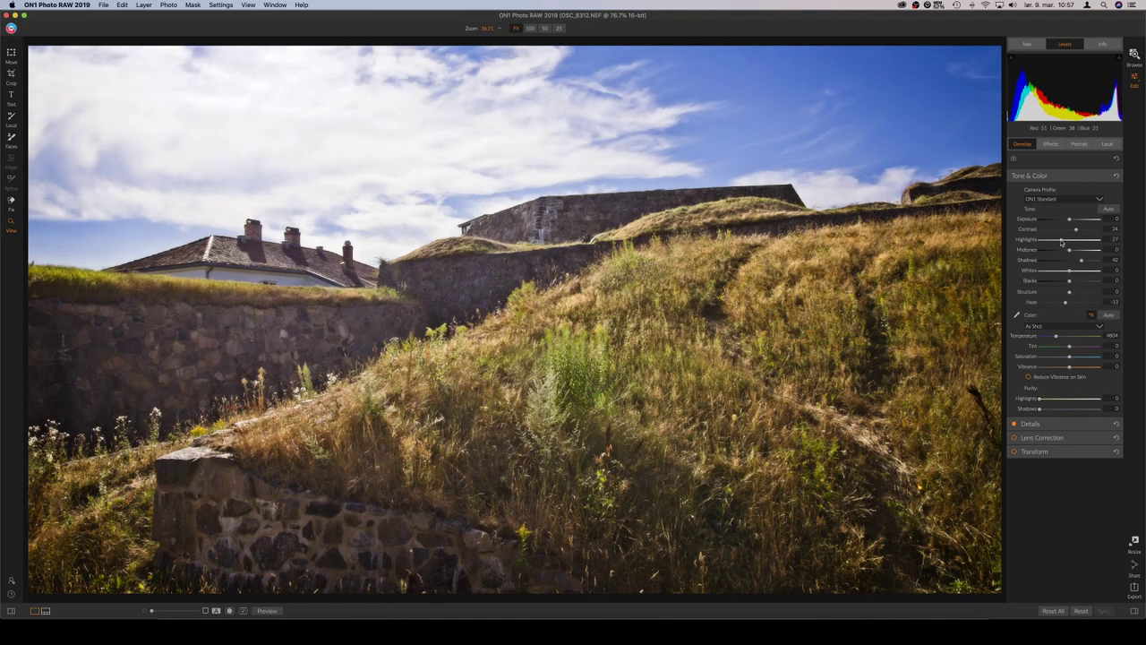
{"action": "left_click_drag", "start_coordinate": [1060, 241], "coordinate": [1060, 242]}
{"action": "left_click_drag", "start_coordinate": [1068, 283], "coordinate": [1065, 284]}
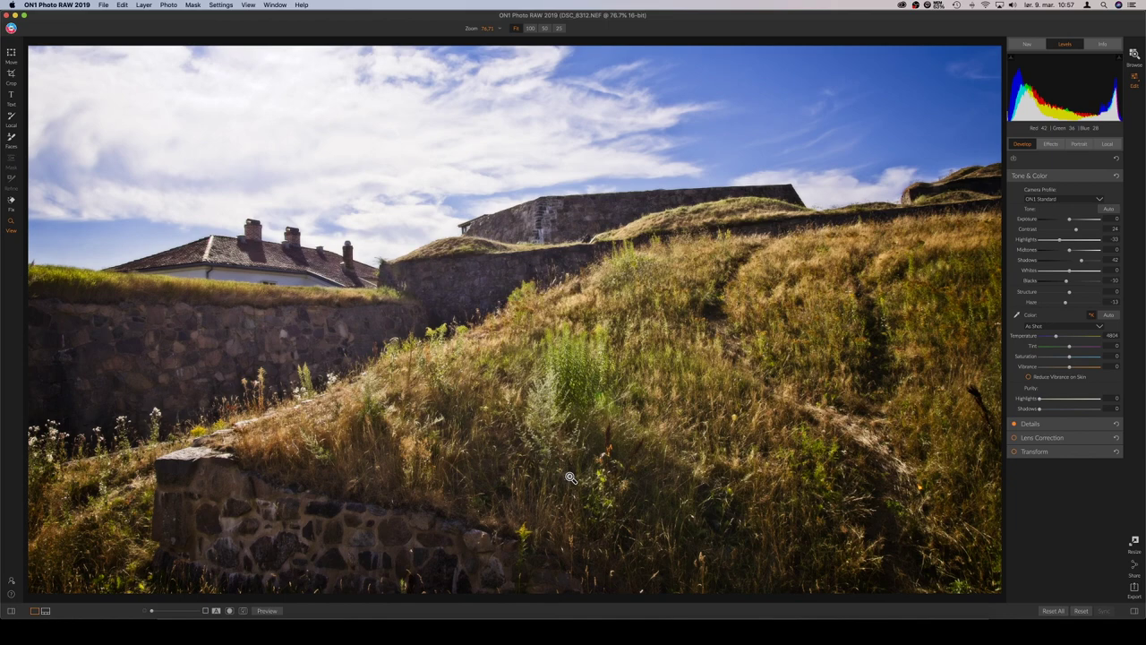
Step: Show the preset's effect filters with Color Enhancer collapsed, and reveal the Presets panel
{"action": "left_click", "coordinate": [1050, 144]}
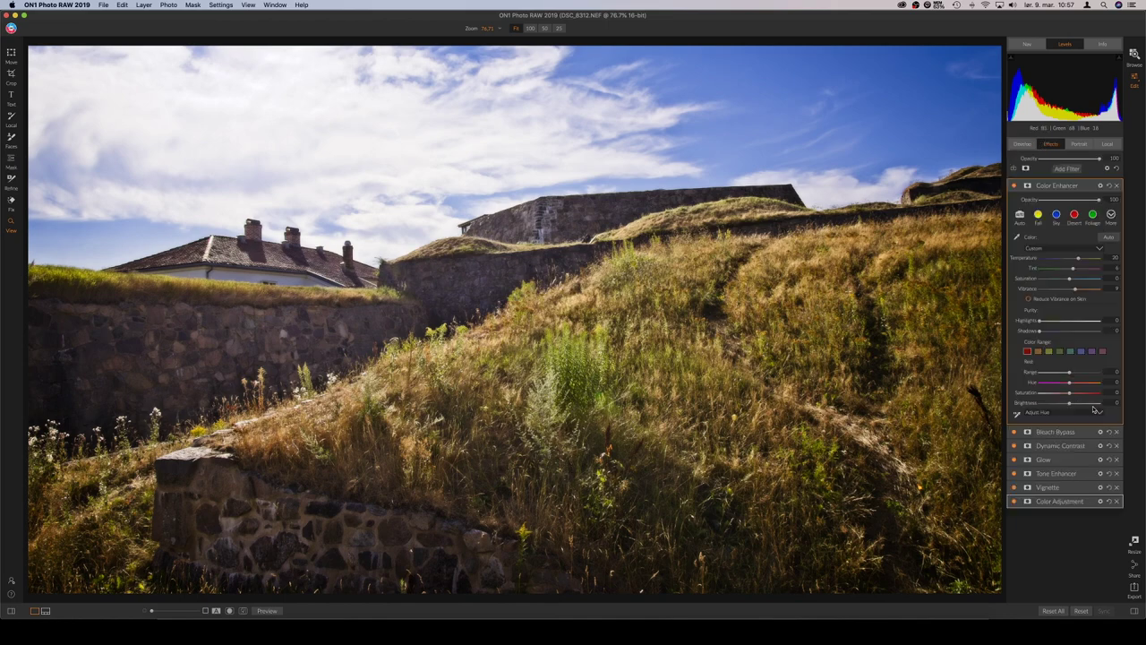
{"action": "left_click", "coordinate": [1089, 185]}
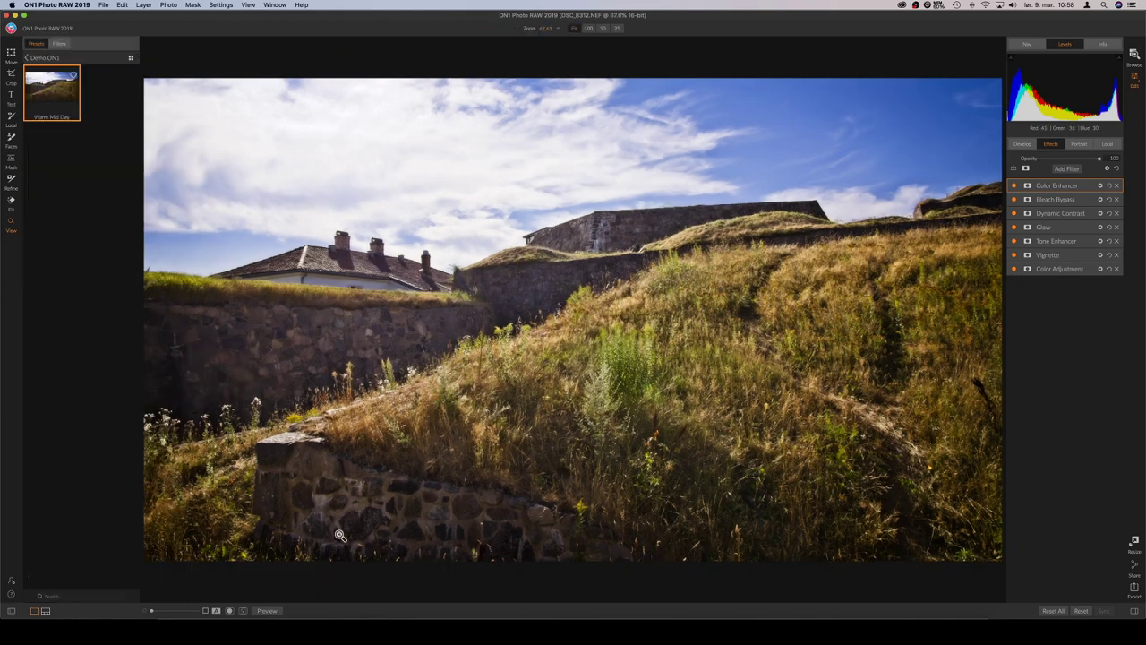
{"action": "key", "text": "super+alt+p"}
{"action": "key", "text": "super+alt+p"}
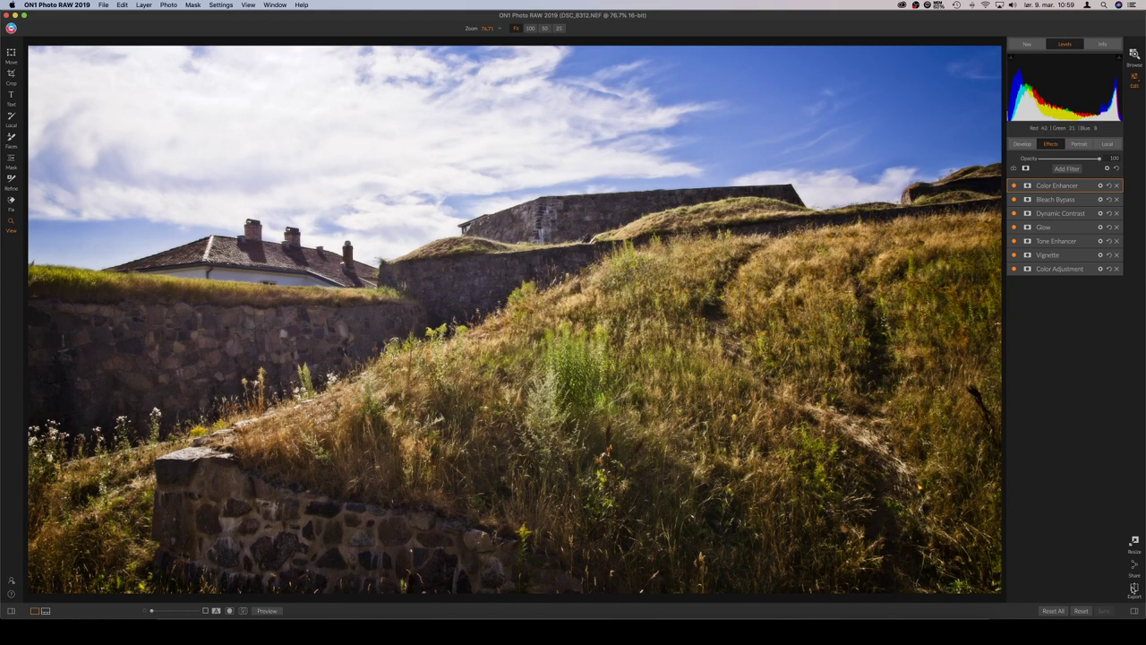
{"action": "left_click", "coordinate": [1135, 588]}
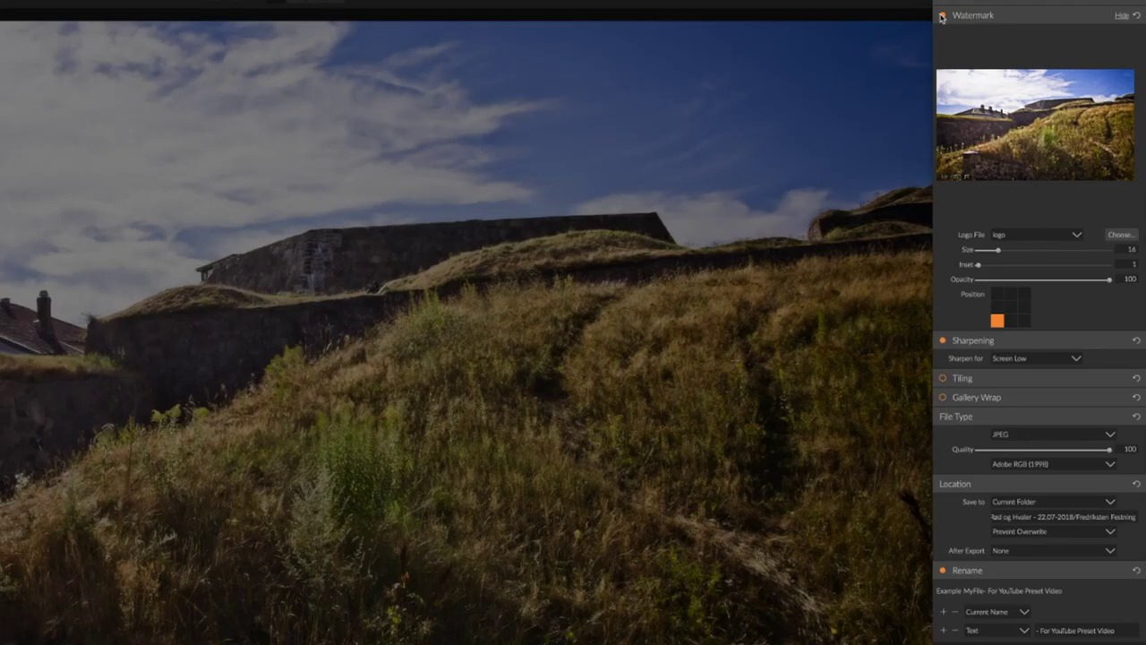
Step: Turn off the watermark, sharpen for Screen Medium and use the sRGB IEC61966-2.1 profile
{"action": "left_click", "coordinate": [999, 41]}
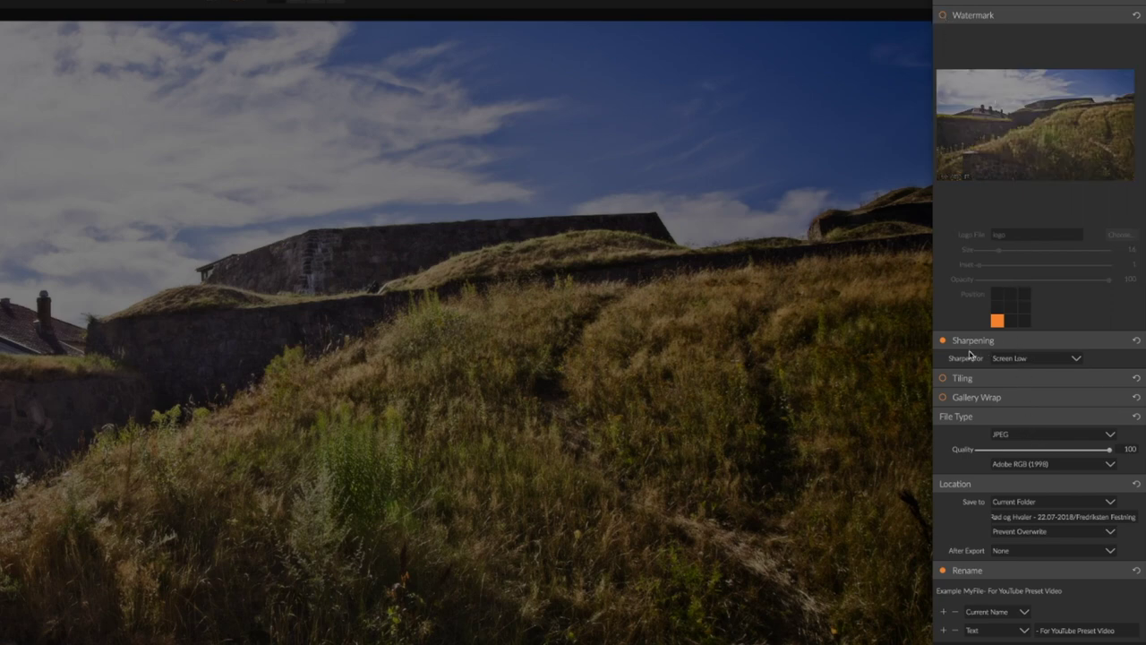
{"action": "left_click", "coordinate": [1030, 360]}
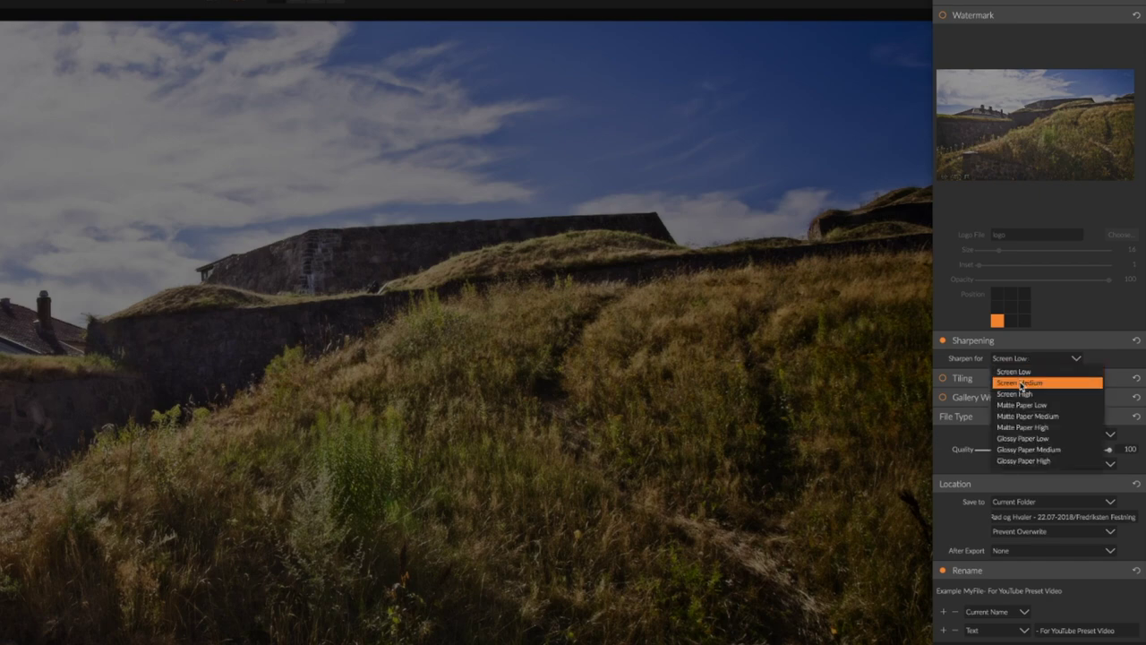
{"action": "left_click", "coordinate": [1021, 383]}
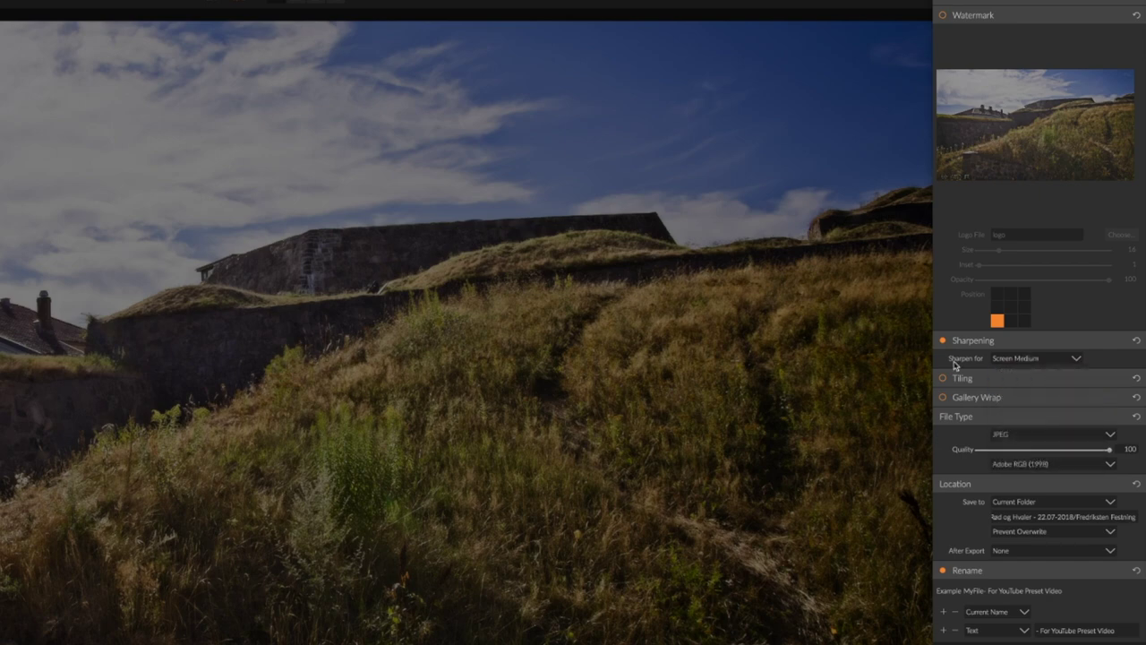
{"action": "left_click", "coordinate": [1057, 464]}
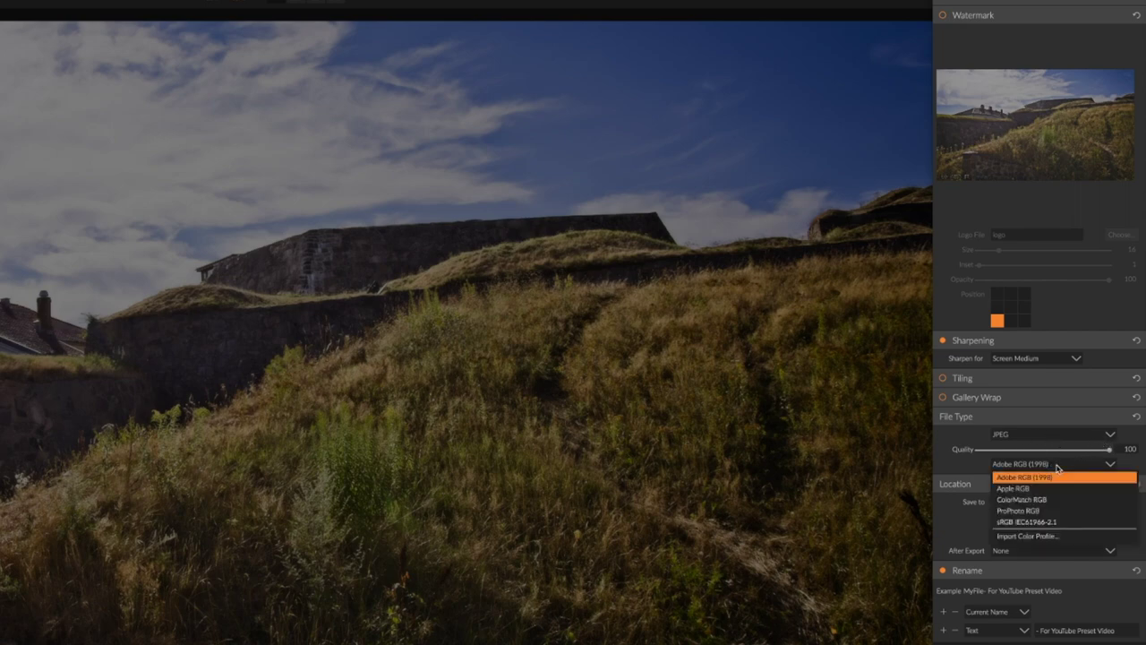
{"action": "left_click", "coordinate": [1052, 523]}
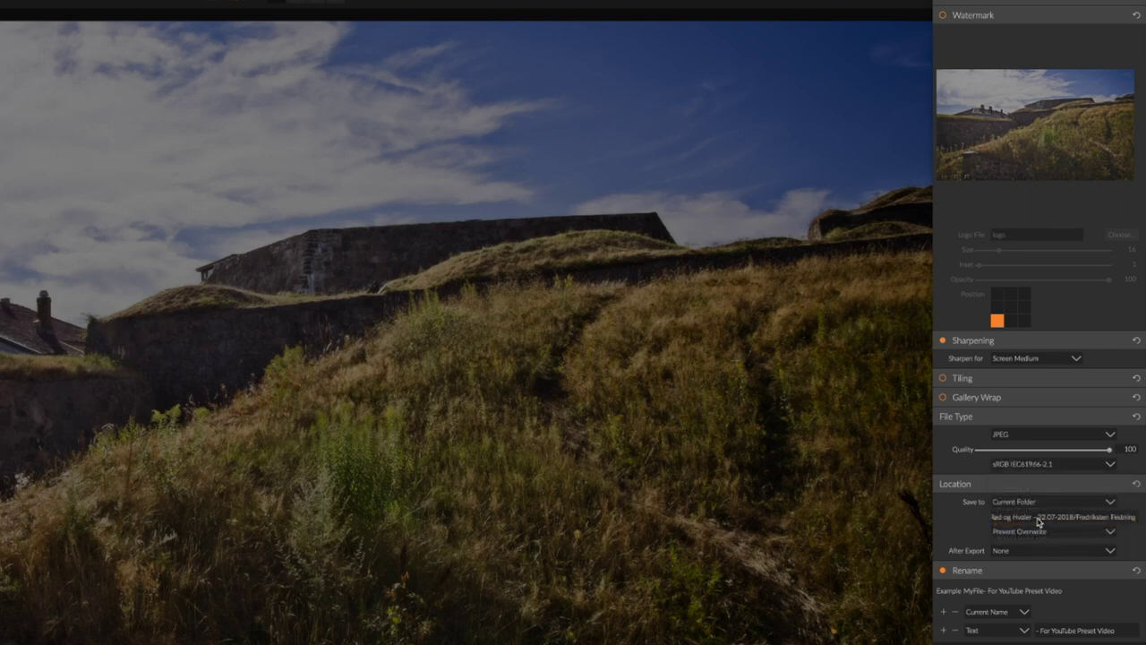
{"action": "left_click", "coordinate": [1044, 463]}
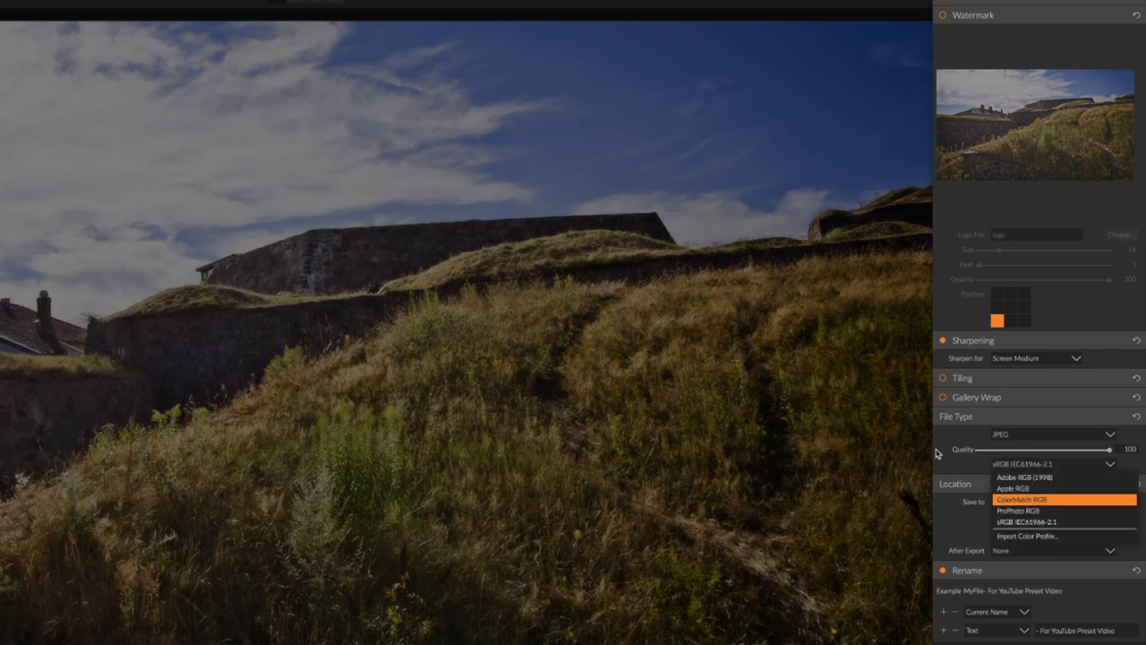
{"action": "left_click", "coordinate": [954, 463]}
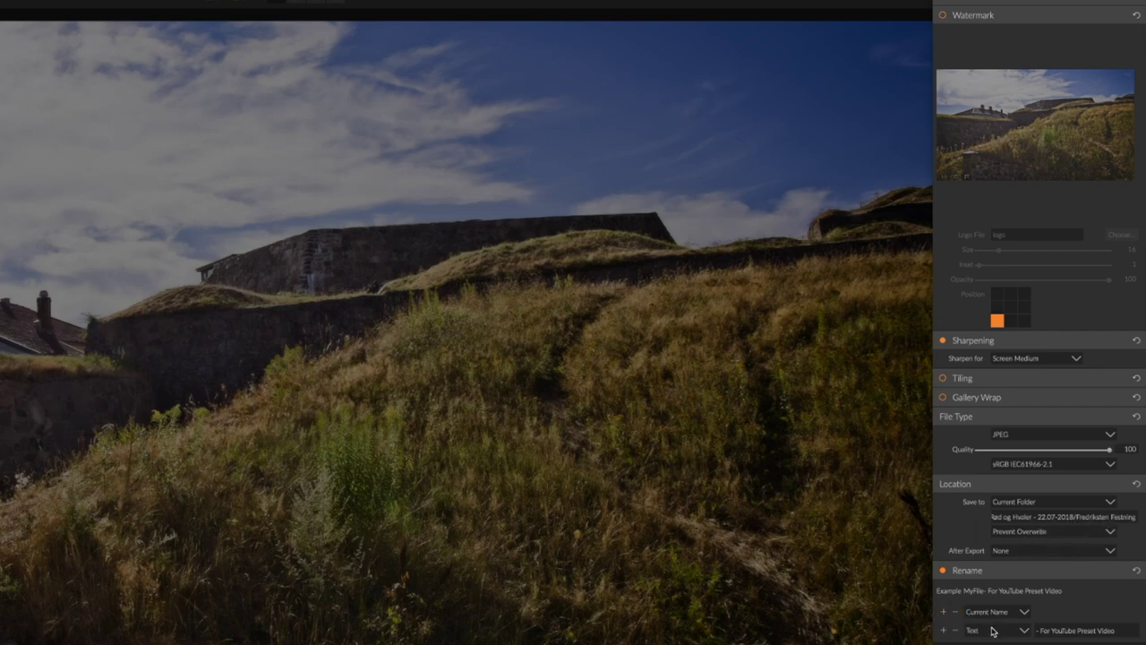
Step: Replace the filename suffix with 'My Instagram Export Preset'
{"action": "left_click", "coordinate": [1054, 633]}
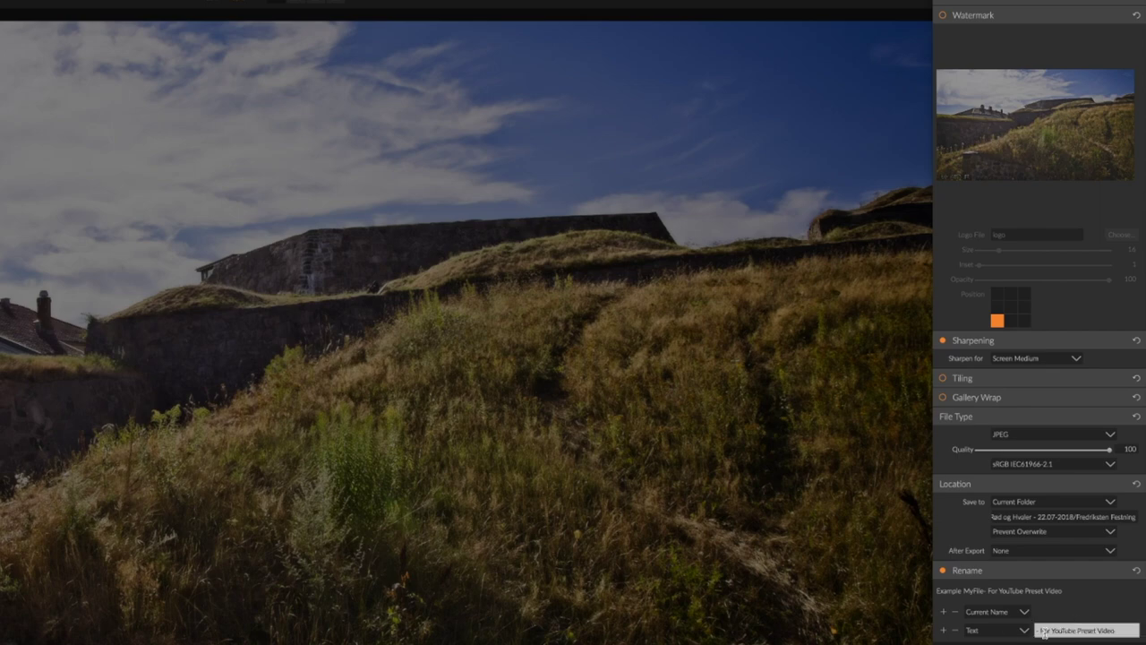
{"action": "left_click_drag", "start_coordinate": [1041, 632], "coordinate": [1136, 627]}
{"action": "type", "text": "My Instagram Export Preset"}
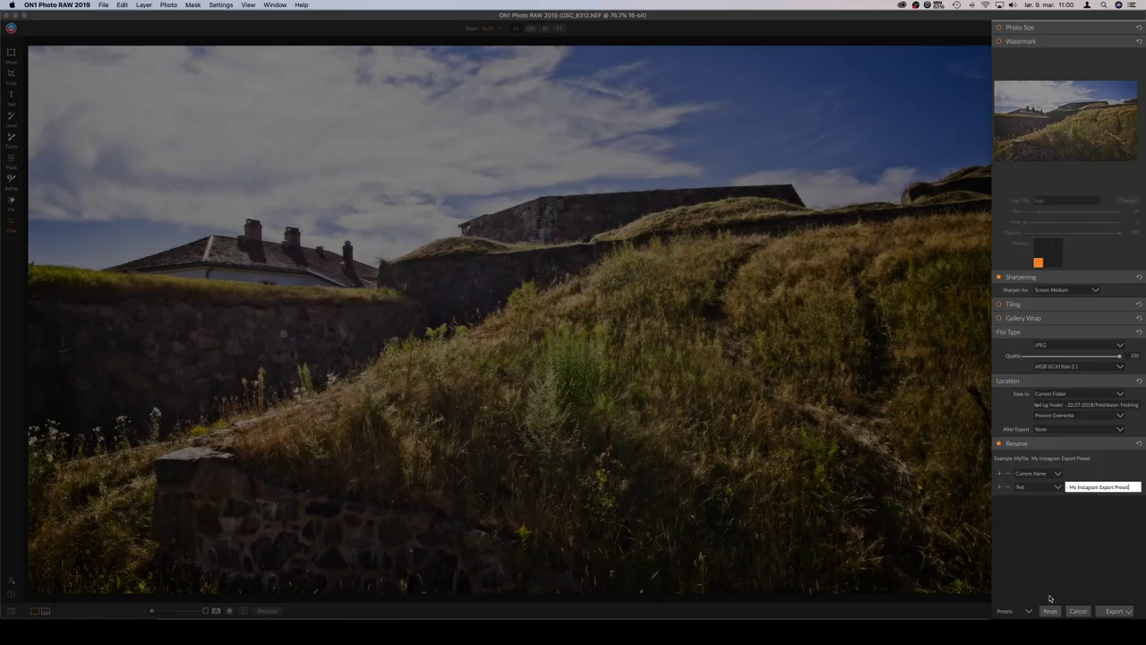
{"action": "key", "text": "Return"}
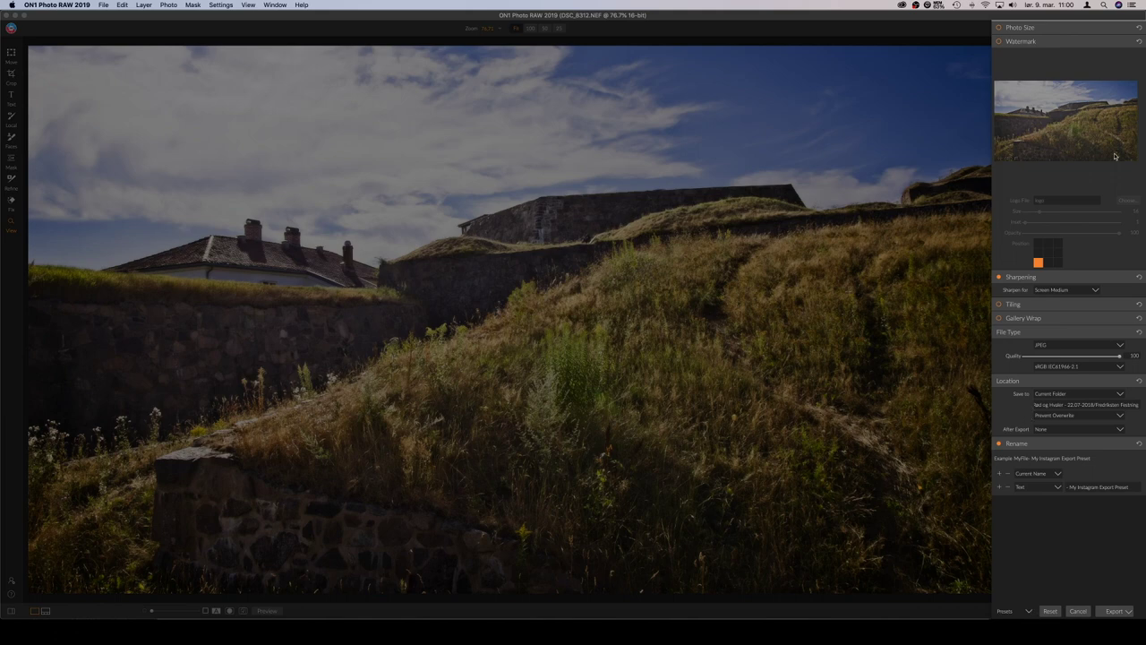
Step: Enable Photo Size and resize by Long Edge to 1080 pixels
{"action": "left_click", "coordinate": [1042, 27]}
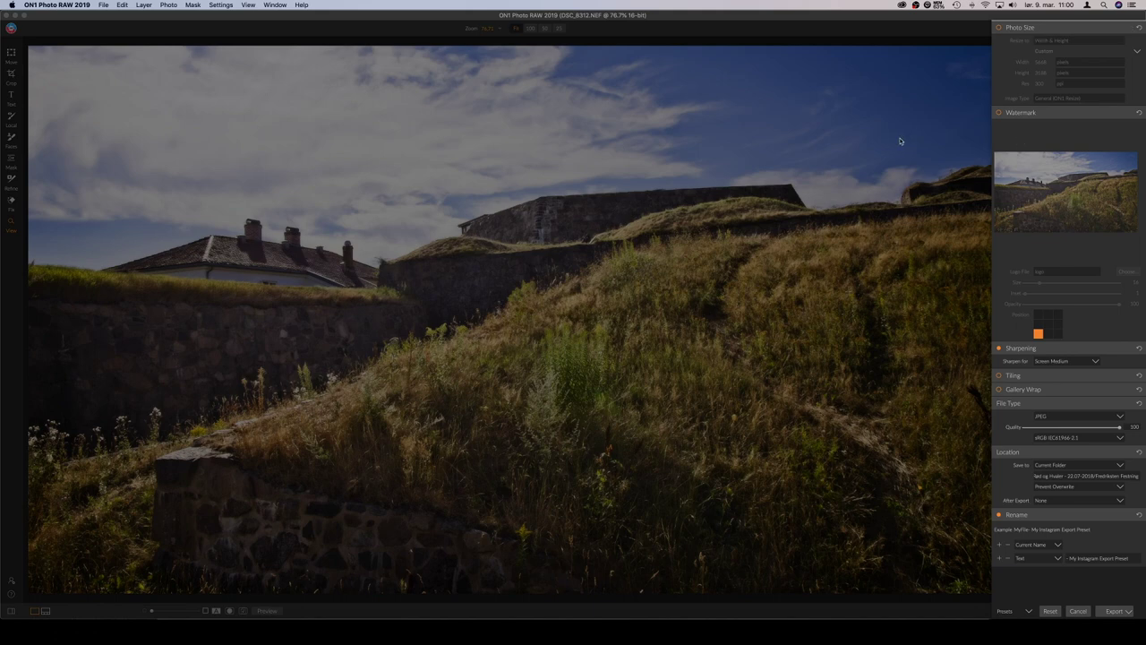
{"action": "left_click", "coordinate": [998, 29]}
{"action": "left_click", "coordinate": [998, 29]}
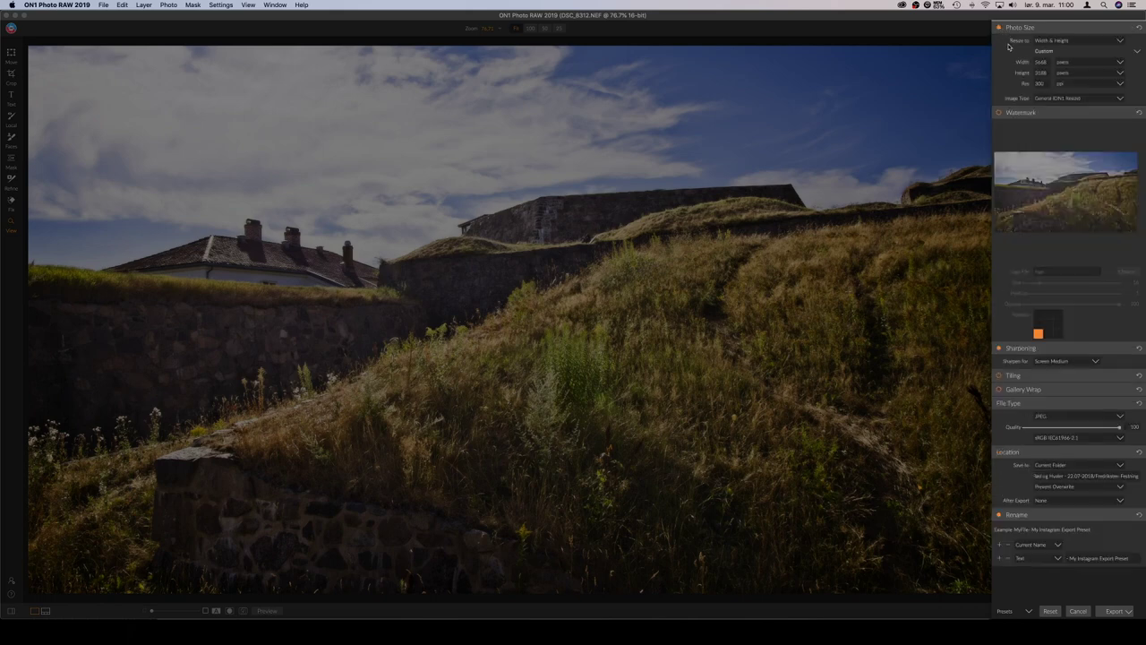
{"action": "left_click", "coordinate": [1037, 63]}
{"action": "key", "text": "Return"}
{"action": "left_click", "coordinate": [1077, 42]}
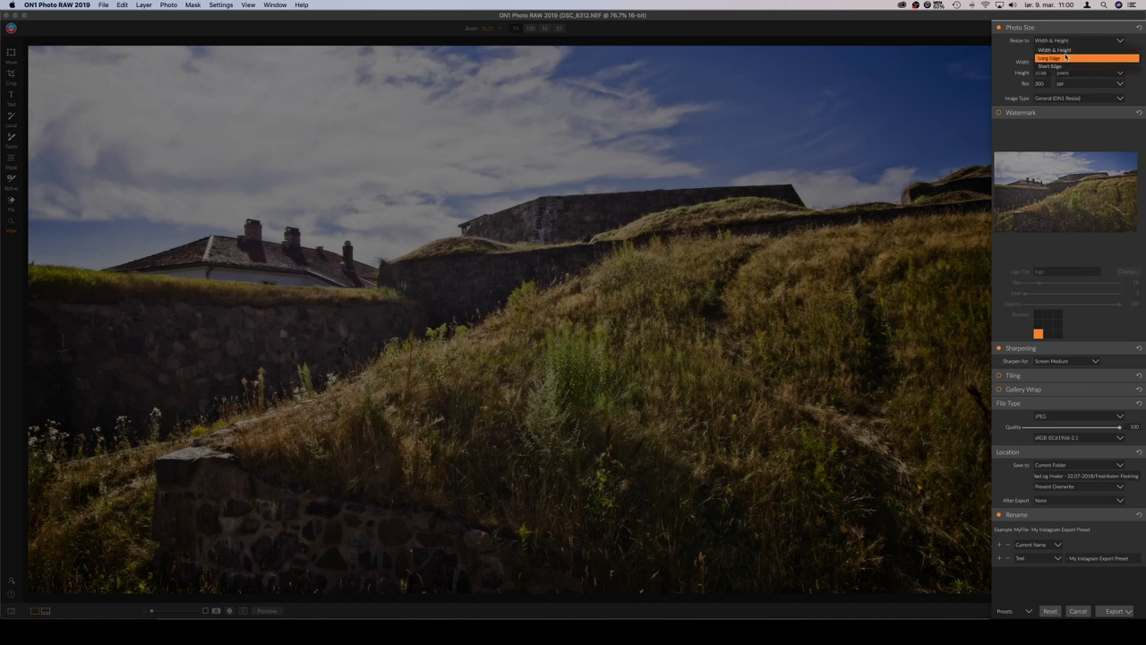
{"action": "left_click", "coordinate": [1066, 58]}
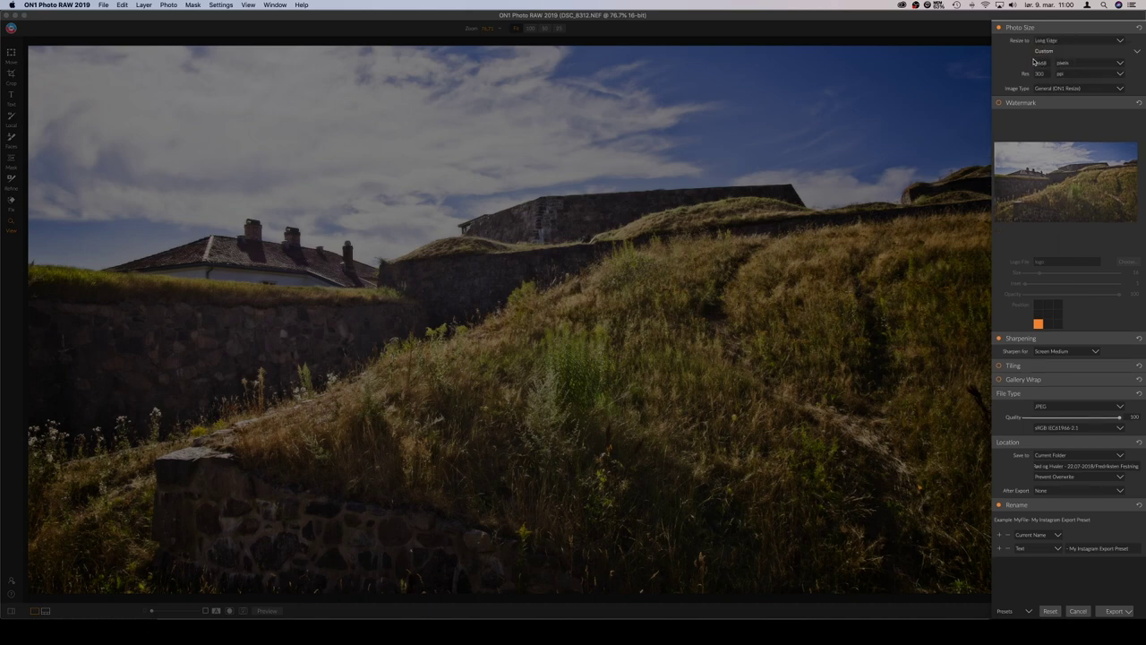
{"action": "left_click", "coordinate": [1042, 63]}
{"action": "type", "text": "1080"}
{"action": "key", "text": "Return"}
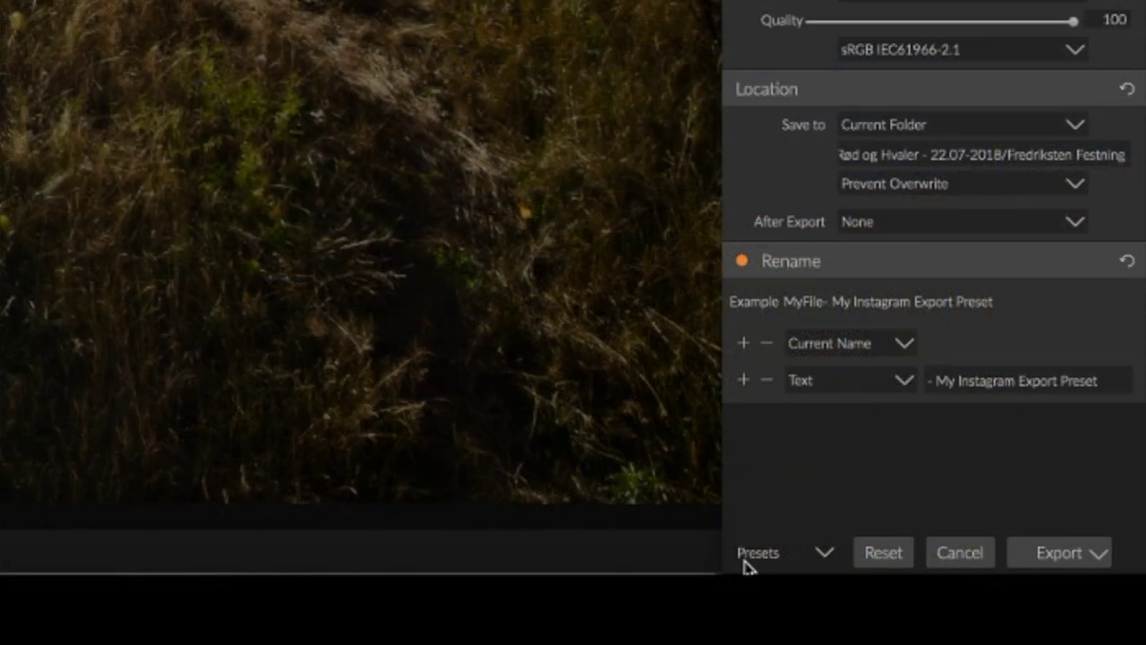
Step: Begin a new export preset named 'My IG Export Preset' from the preset options
{"action": "left_click", "coordinate": [824, 554]}
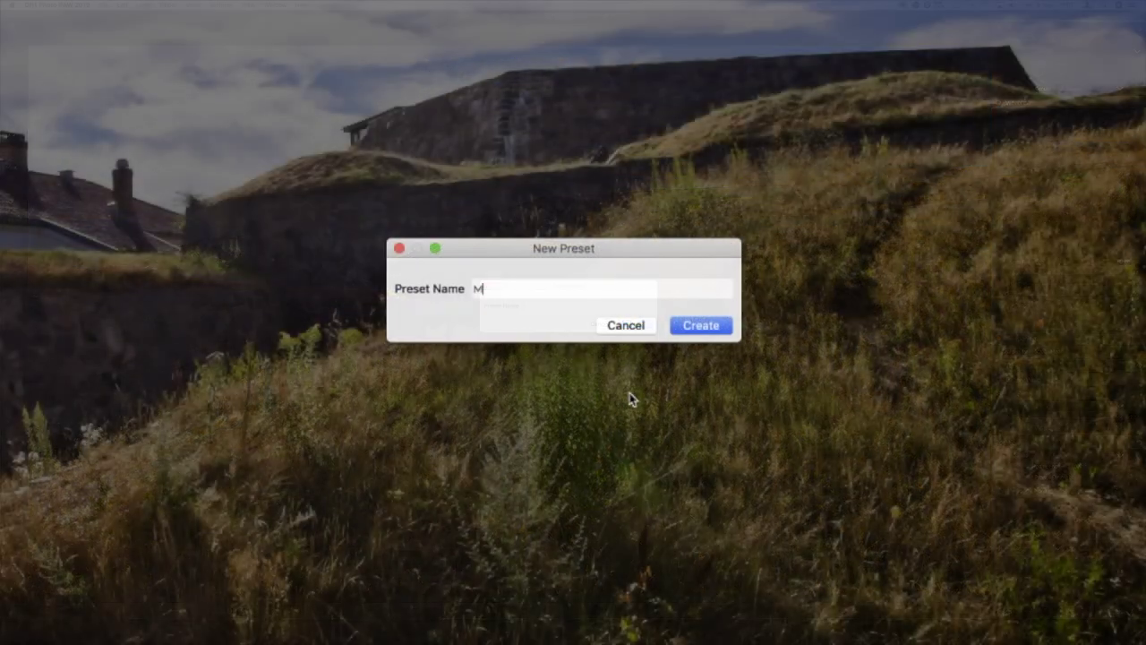
{"action": "type", "text": "IG Export"}
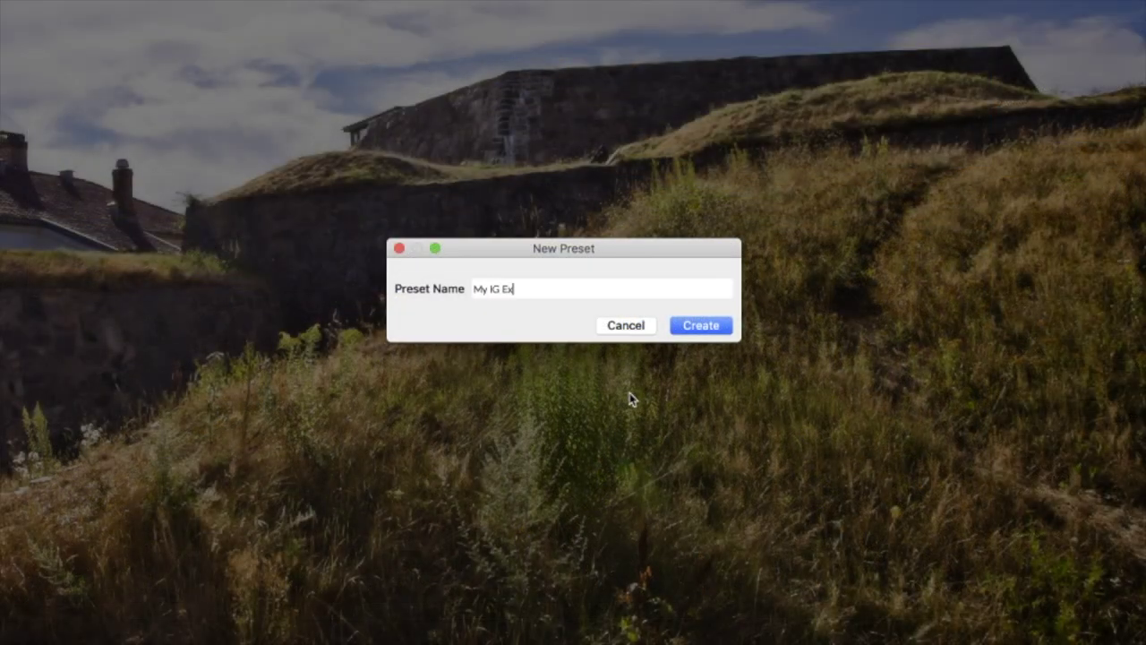
{"action": "type", "text": " Preset"}
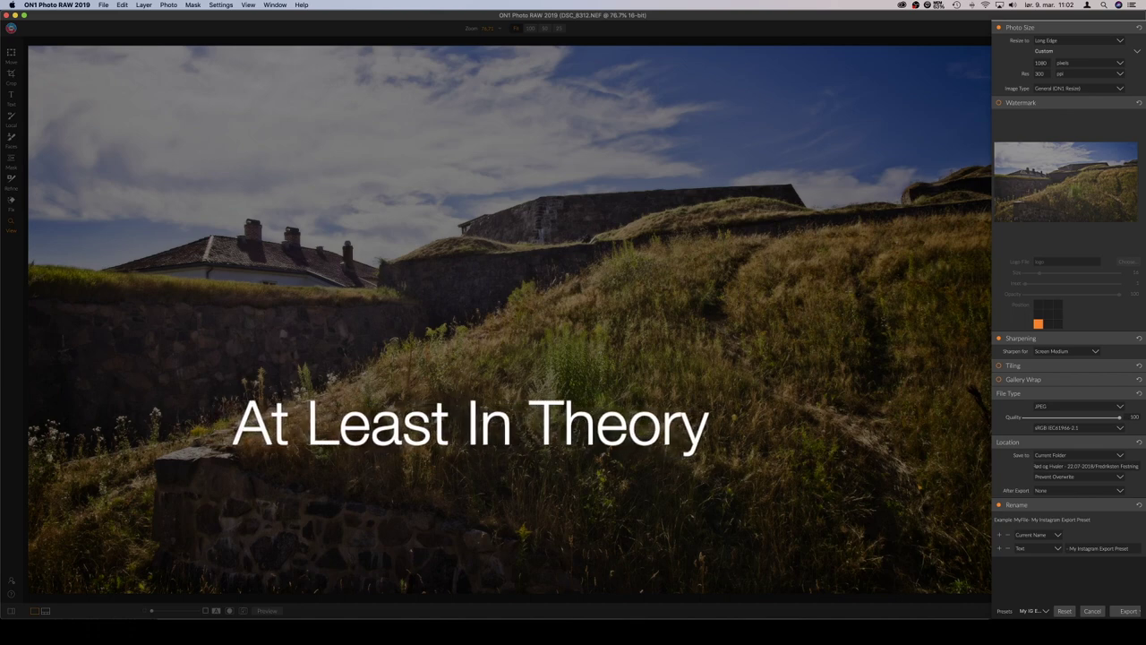
Step: Cancel the Export panel to return to the fortress photo's filters
{"action": "left_click", "coordinate": [1092, 611]}
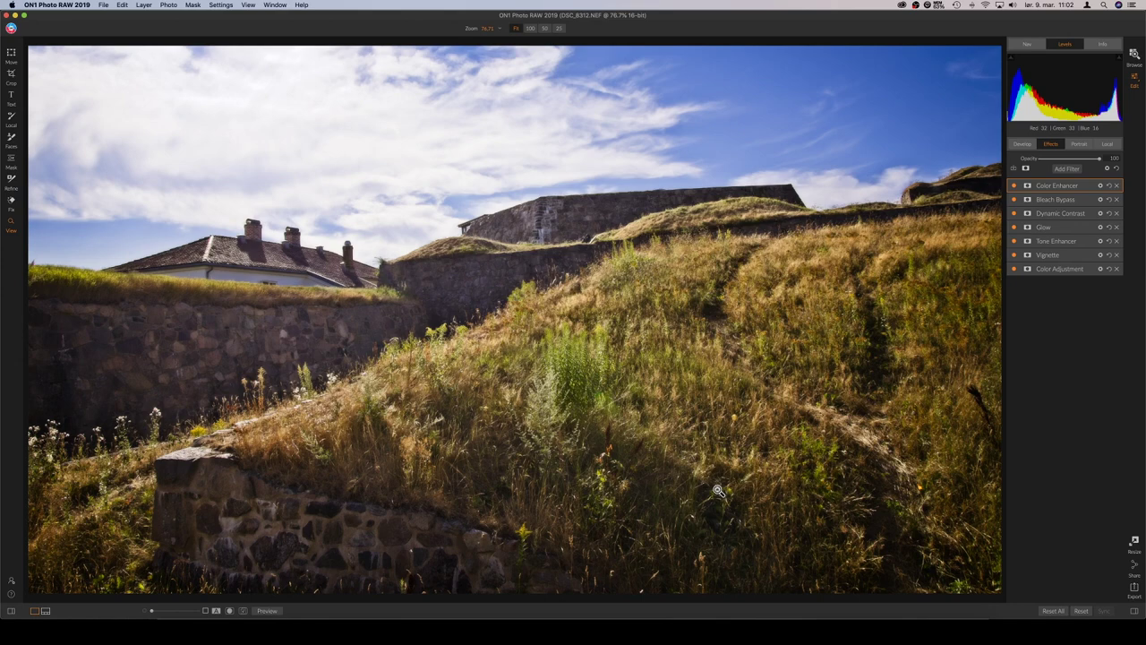